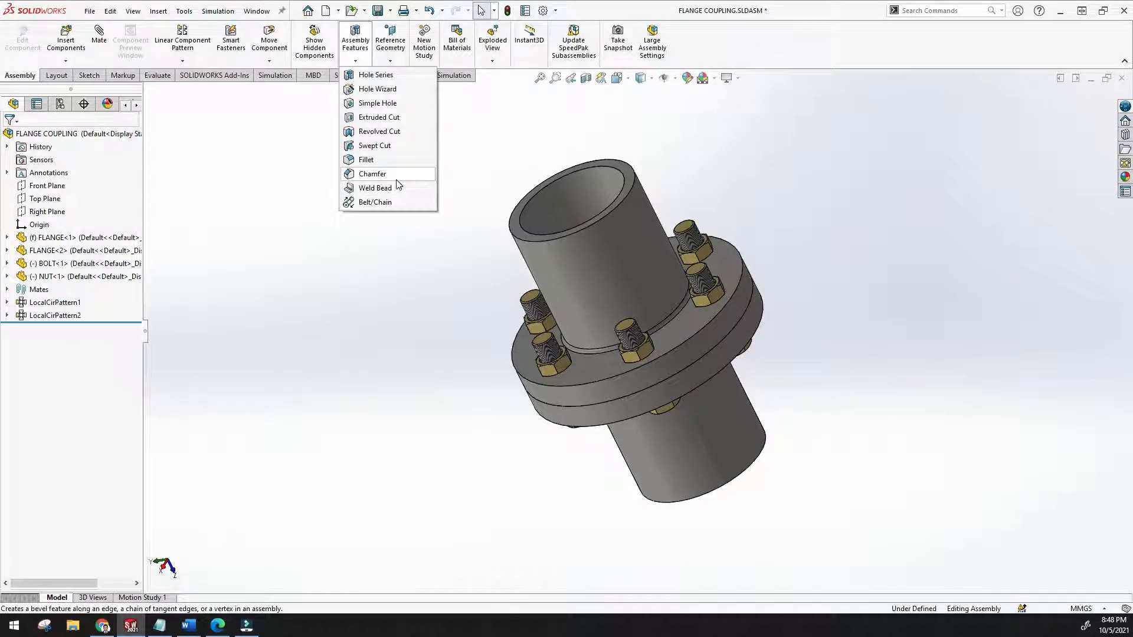
Apply a 10 mm symmetric assembly fillet to the end face of the FLANGE<2> tube
{"action": "left_click", "coordinate": [367, 160]}
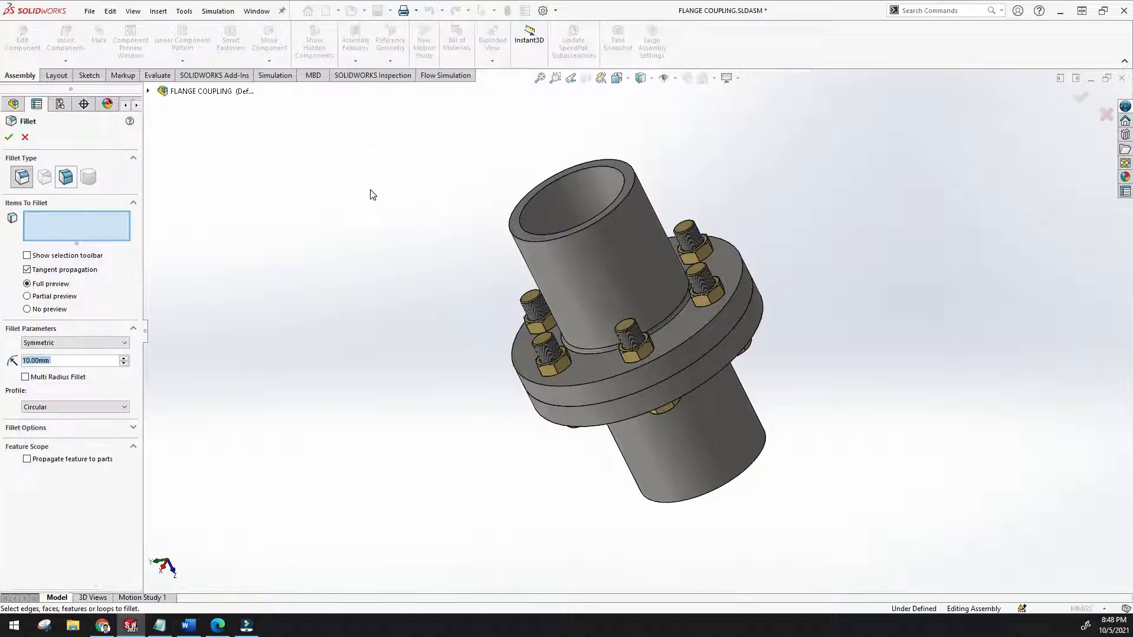
{"action": "left_click", "coordinate": [602, 218]}
{"action": "middle_click_drag", "start_coordinate": [510, 267], "coordinate": [559, 286]}
{"action": "left_click", "coordinate": [8, 138]}
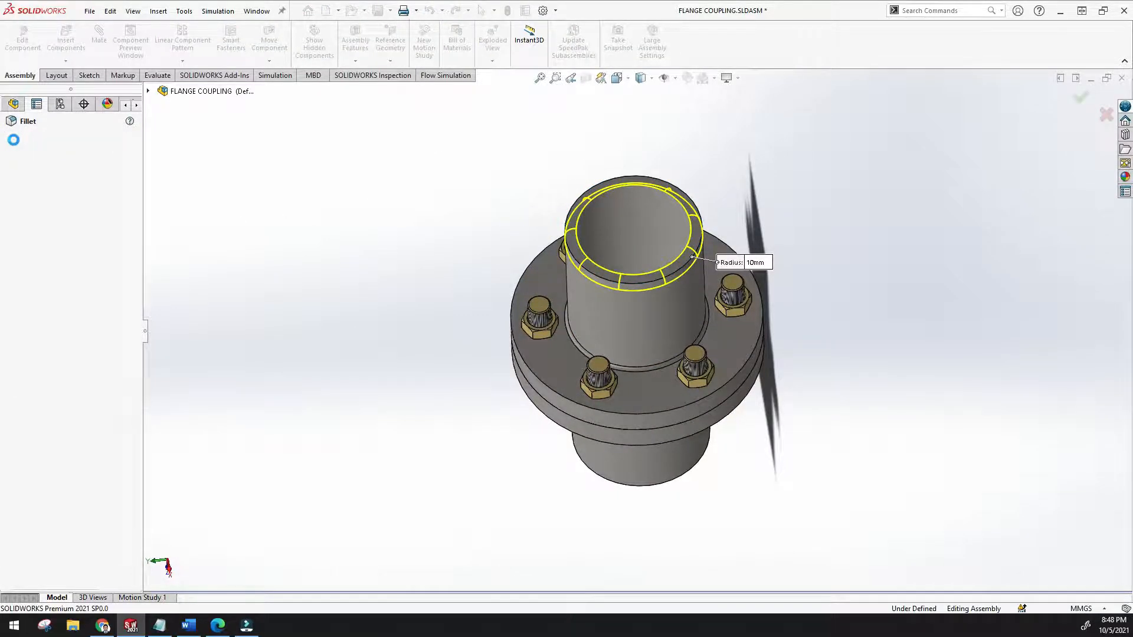
{"action": "middle_click_drag", "start_coordinate": [442, 298], "coordinate": [384, 303]}
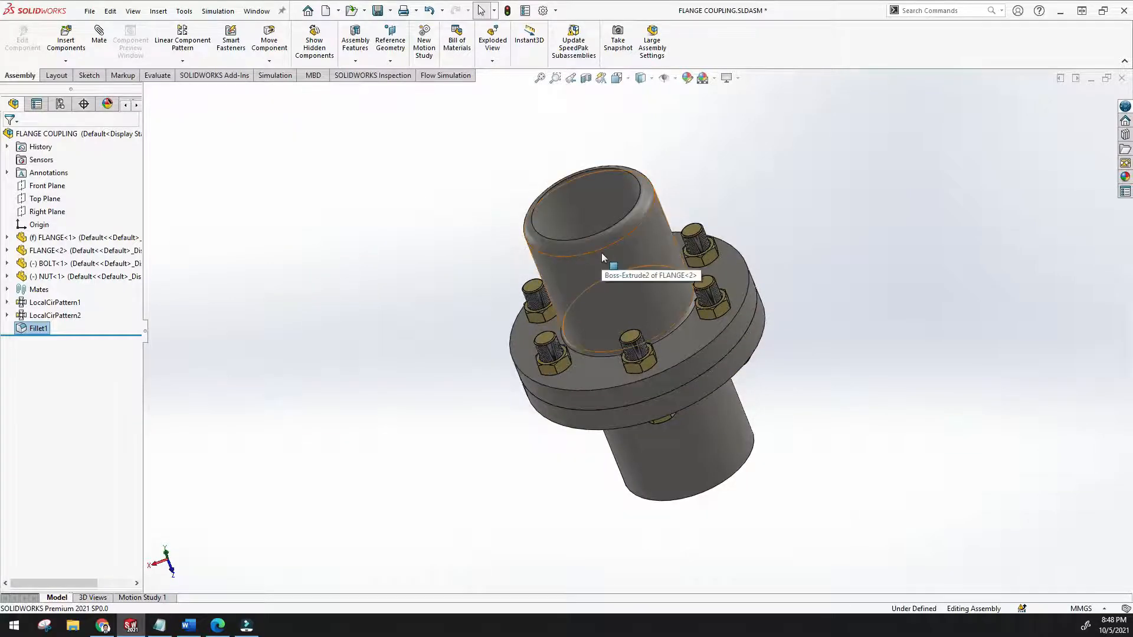
Examine the filleted tube end of FLANGE<2> and the list of available assembly features
{"action": "scroll", "coordinate": [601, 257], "scroll_direction": "down", "scroll_amount": 5}
{"action": "left_click", "coordinate": [609, 325]}
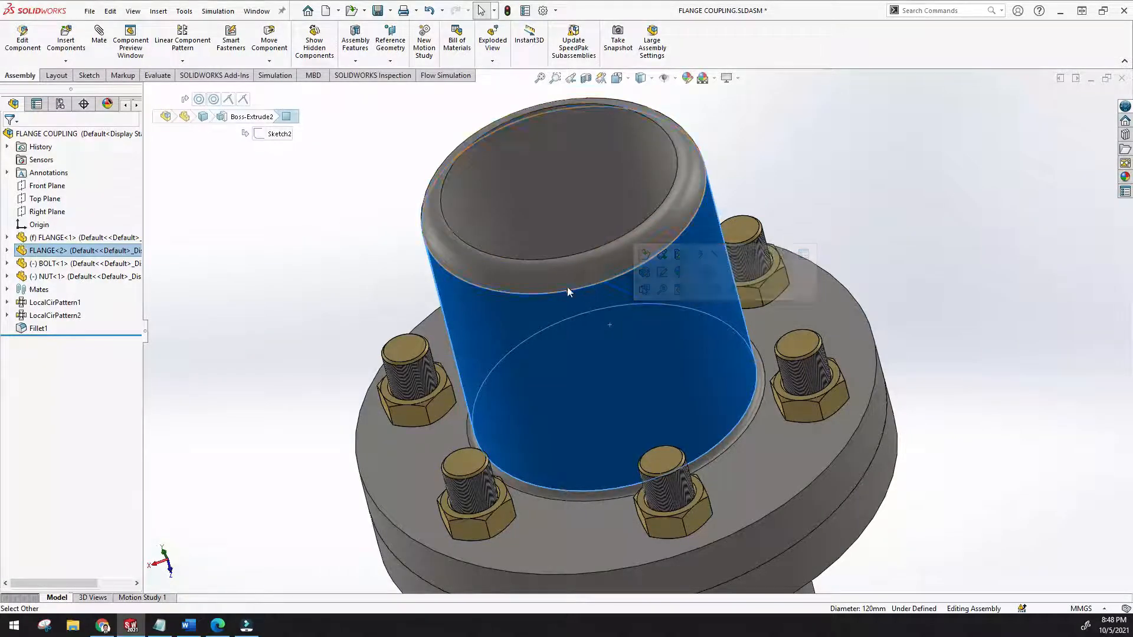
{"action": "scroll", "coordinate": [560, 298], "scroll_direction": "up", "scroll_amount": 5}
{"action": "middle_click_drag", "start_coordinate": [535, 295], "coordinate": [483, 296]}
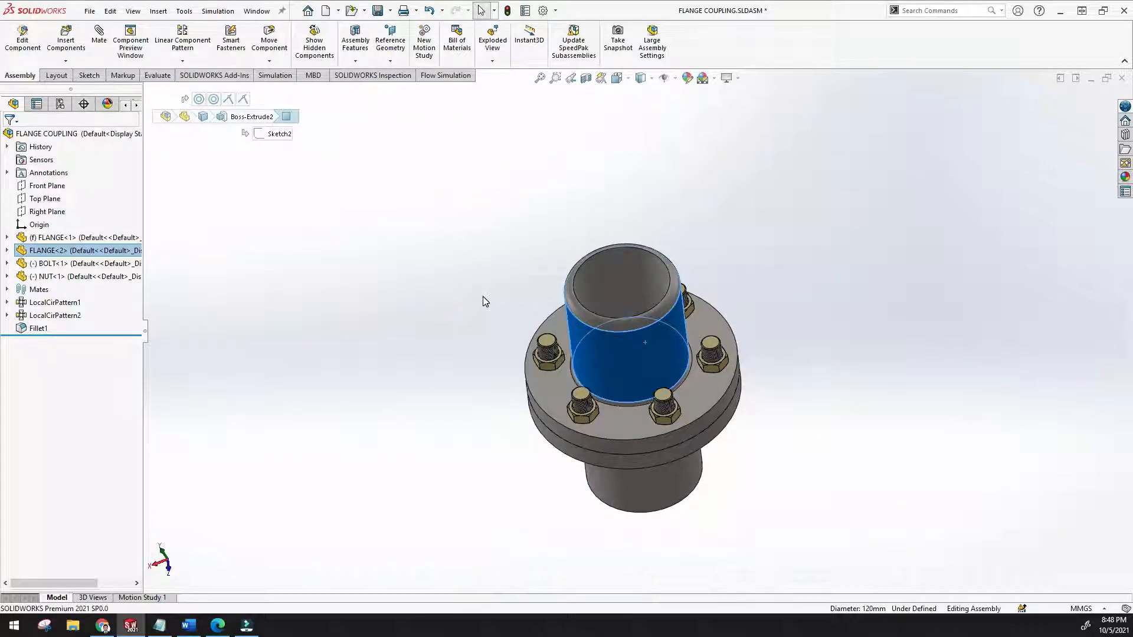
{"action": "left_click", "coordinate": [482, 296]}
{"action": "left_click", "coordinate": [356, 61]}
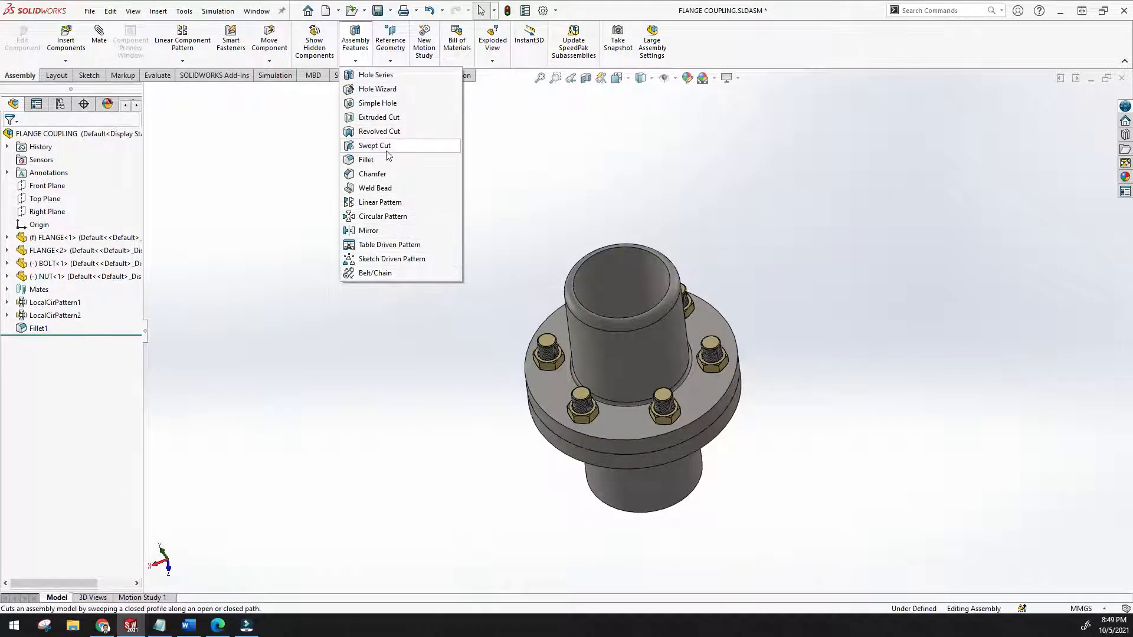
{"action": "left_click", "coordinate": [510, 230]}
{"action": "middle_click_drag", "start_coordinate": [557, 222], "coordinate": [466, 281]}
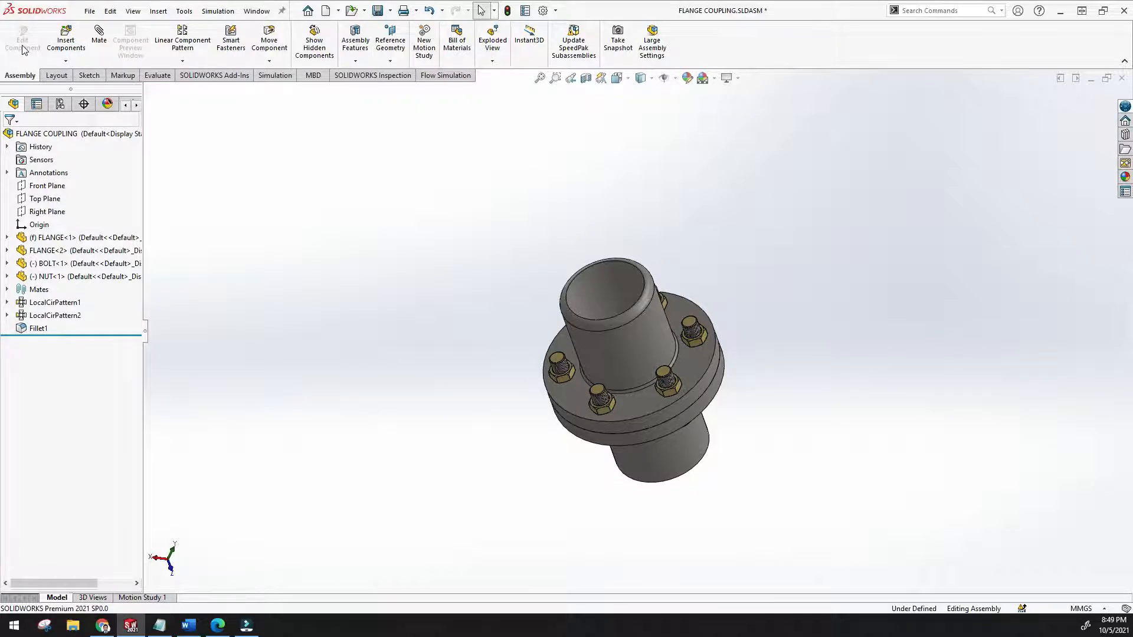
Start editing the FLANGE<2> component in place within the assembly
{"action": "middle_click_drag", "start_coordinate": [639, 423], "coordinate": [653, 467]}
{"action": "mouse_move", "coordinate": [752, 398]}
{"action": "middle_mouse_down"}
{"action": "mouse_move", "coordinate": [753, 331]}
{"action": "mouse_move", "coordinate": [662, 367]}
{"action": "mouse_move", "coordinate": [732, 394]}
{"action": "mouse_move", "coordinate": [759, 323]}
{"action": "mouse_move", "coordinate": [758, 400]}
{"action": "middle_mouse_up"}
{"action": "scroll", "coordinate": [699, 367], "scroll_direction": "down", "scroll_amount": 5}
{"action": "middle_click_drag", "start_coordinate": [699, 367], "coordinate": [660, 317]}
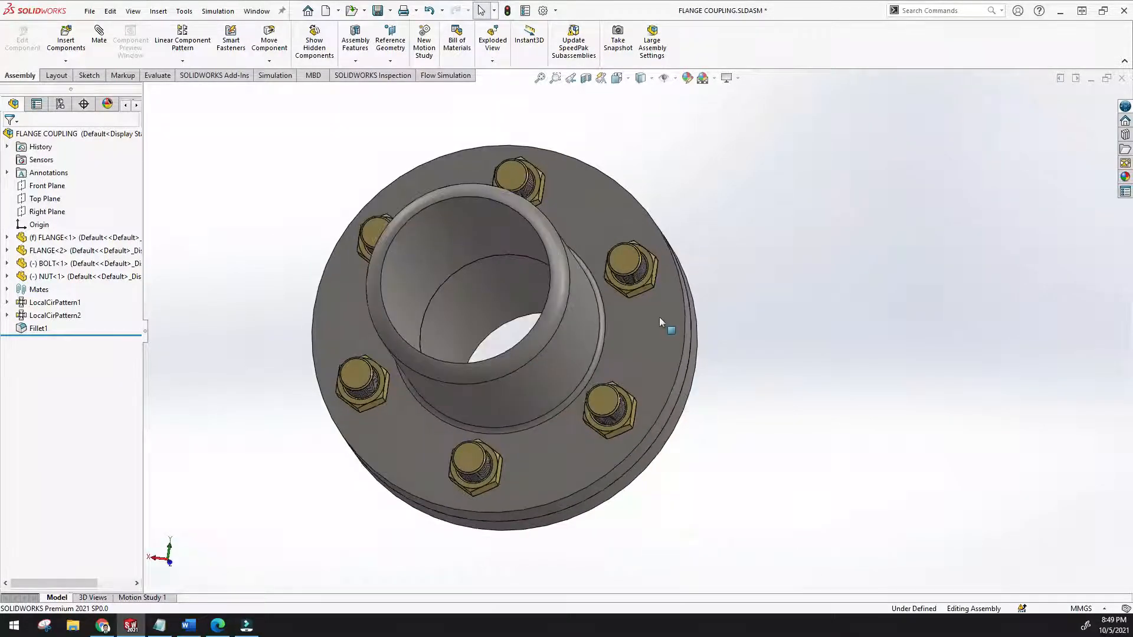
{"action": "left_click", "coordinate": [636, 328]}
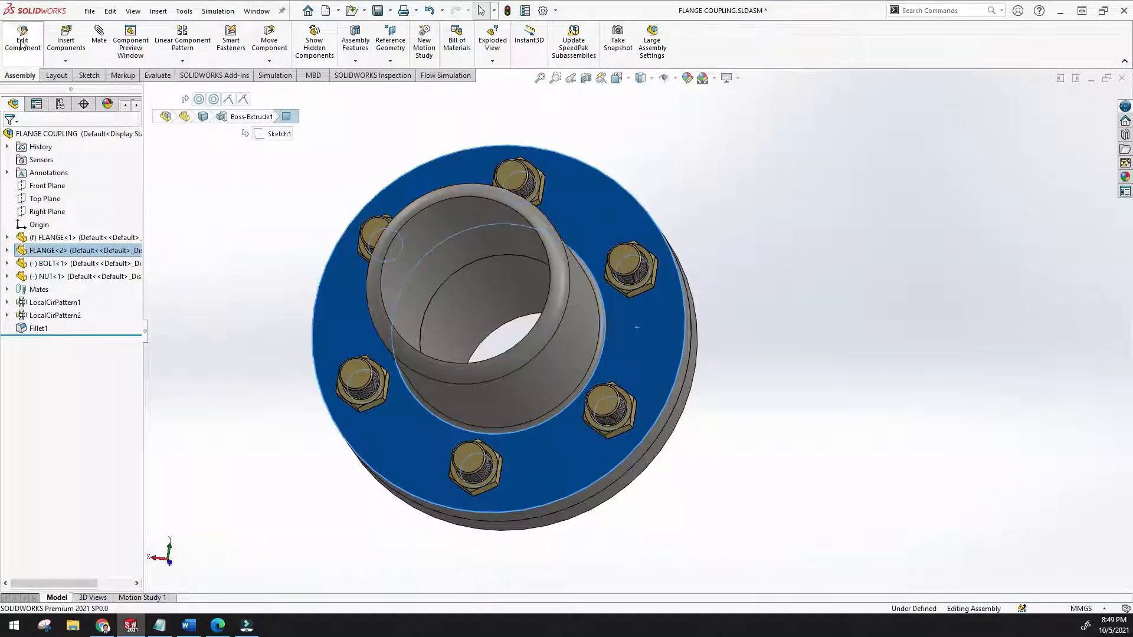
{"action": "left_click", "coordinate": [17, 42]}
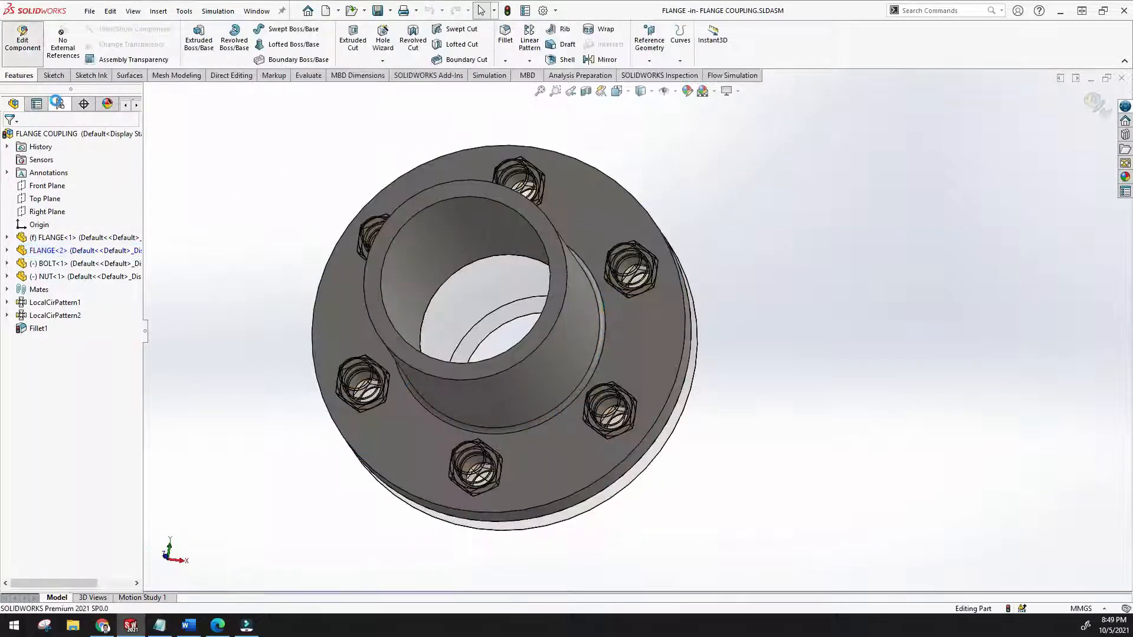
Start a sketch on the flat flange face of FLANGE<2> around the tube
{"action": "scroll", "coordinate": [576, 253], "scroll_direction": "up", "scroll_amount": 1}
{"action": "middle_click_drag", "start_coordinate": [576, 252], "coordinate": [538, 250]}
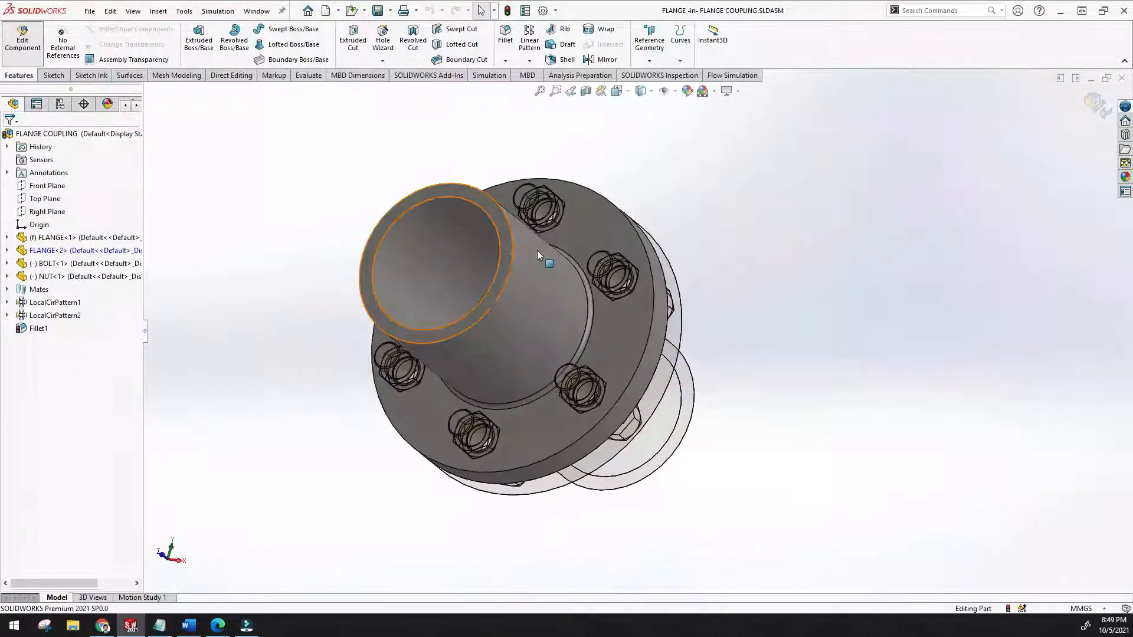
{"action": "scroll", "coordinate": [402, 234], "scroll_direction": "up", "scroll_amount": 4}
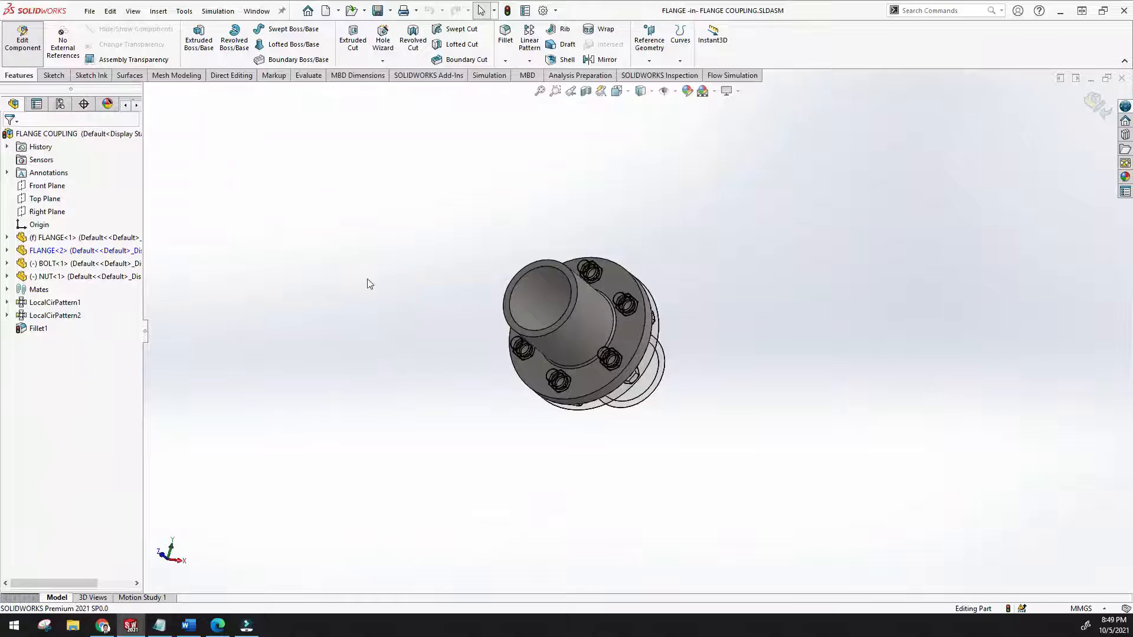
{"action": "scroll", "coordinate": [407, 318], "scroll_direction": "down", "scroll_amount": 2}
{"action": "middle_click_drag", "start_coordinate": [462, 361], "coordinate": [508, 348]}
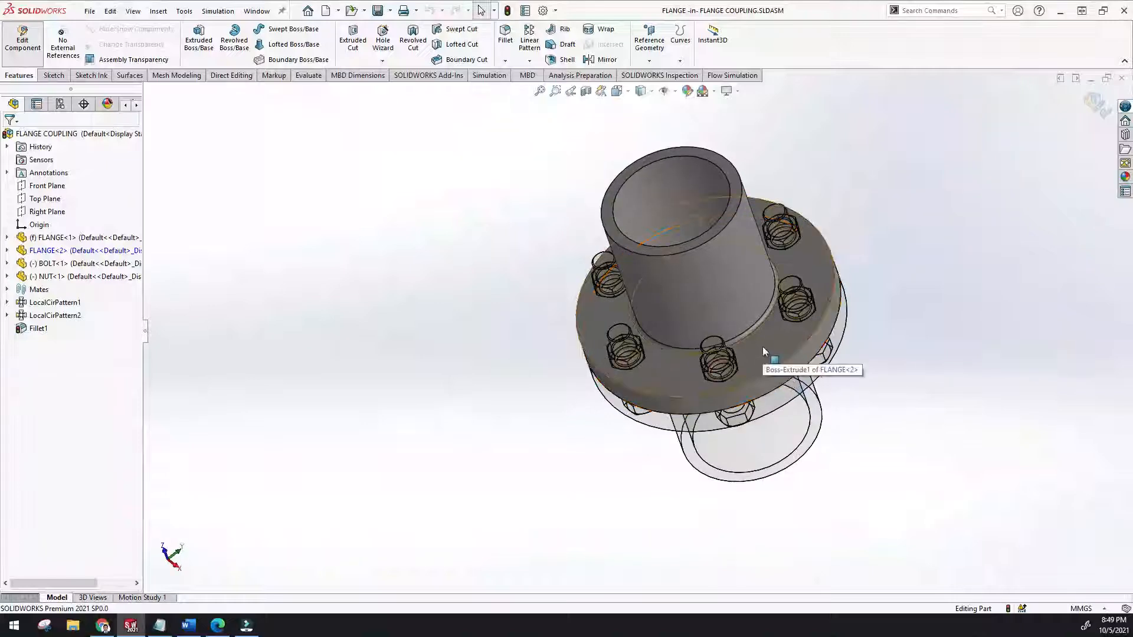
{"action": "left_click", "coordinate": [763, 348]}
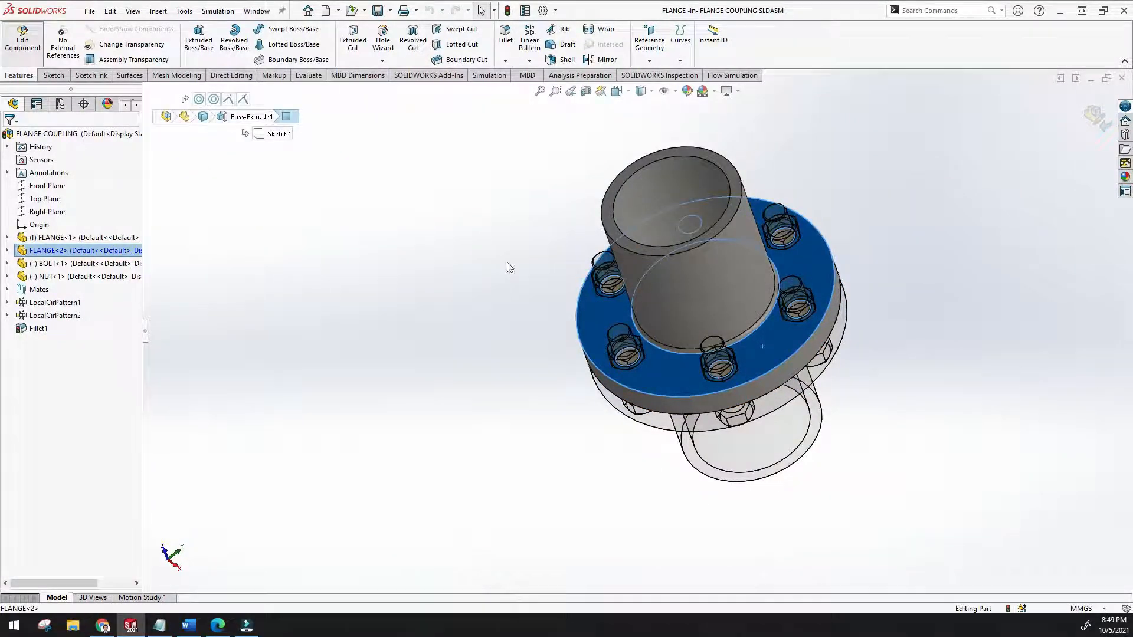
{"action": "right_click", "coordinate": [765, 353]}
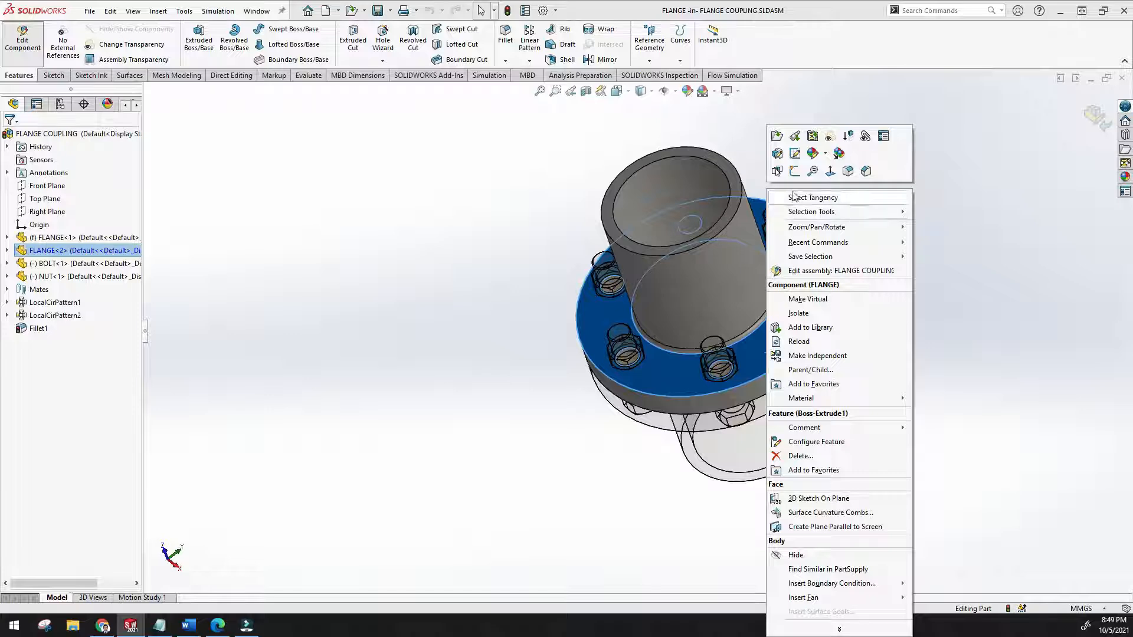
{"action": "left_click", "coordinate": [795, 170]}
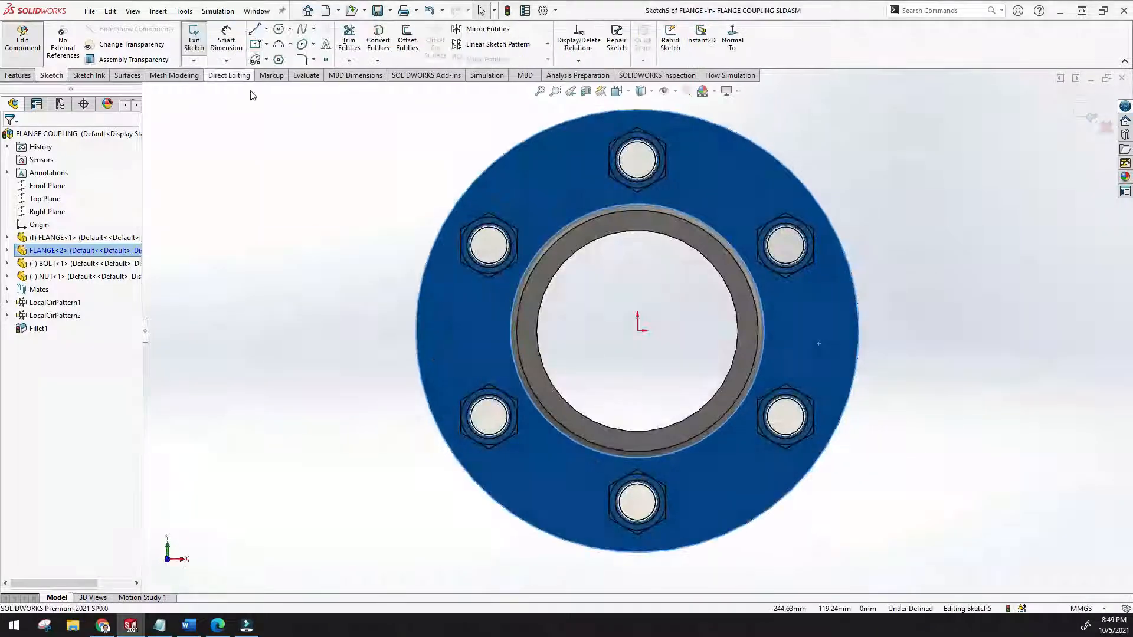
Sketch a six-sided polygon with an inscribed circle of about 21 mm between two neighbouring bolt holes, and finish the sketch
{"action": "scroll", "coordinate": [691, 140], "scroll_direction": "up", "scroll_amount": 2}
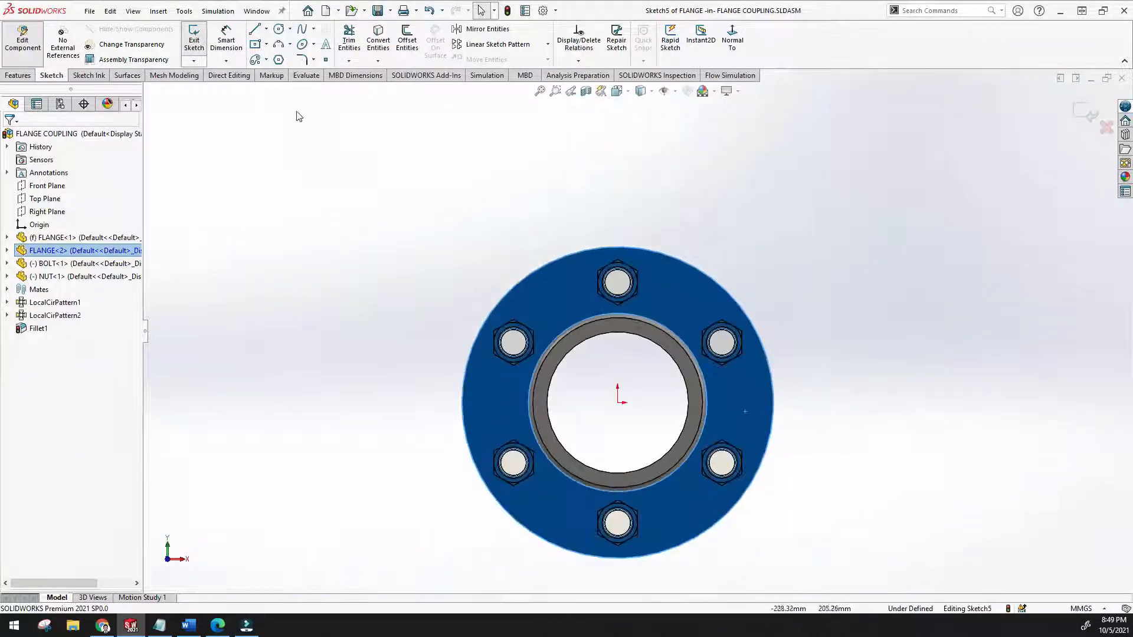
{"action": "left_click", "coordinate": [279, 59]}
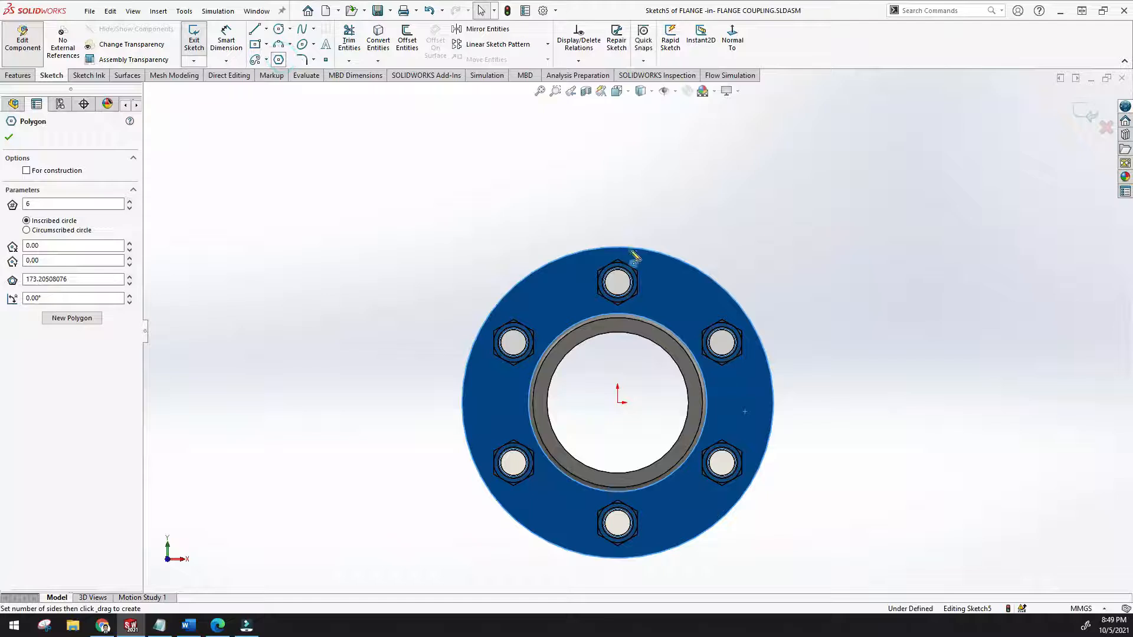
{"action": "left_click", "coordinate": [668, 296]}
{"action": "left_click", "coordinate": [680, 309]}
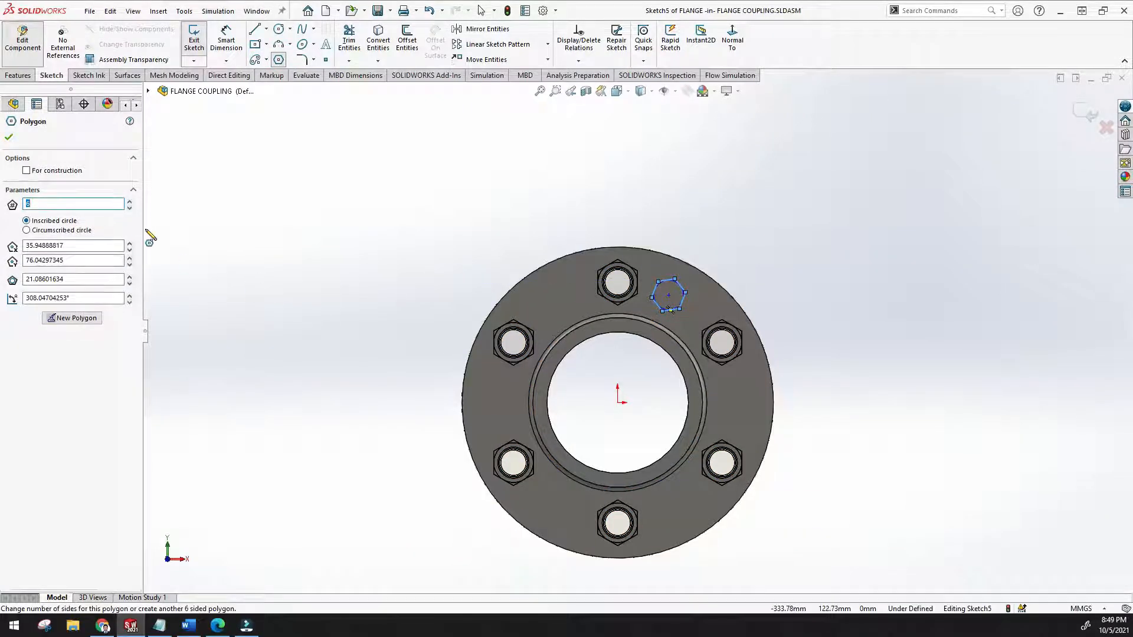
{"action": "left_click", "coordinate": [8, 139]}
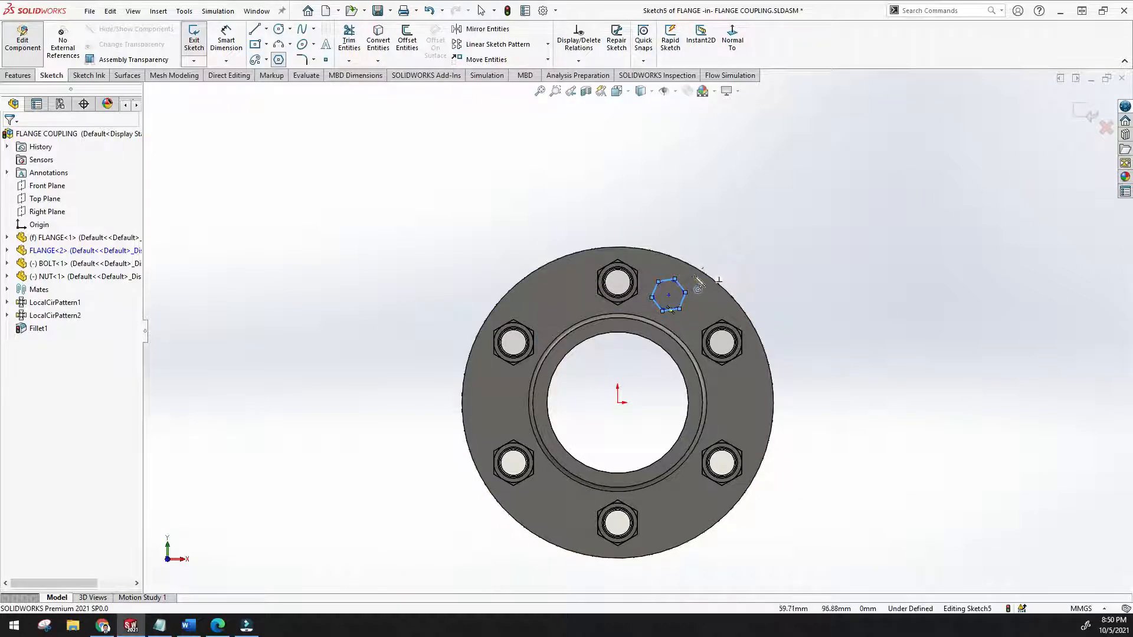
{"action": "left_click", "coordinate": [1085, 116]}
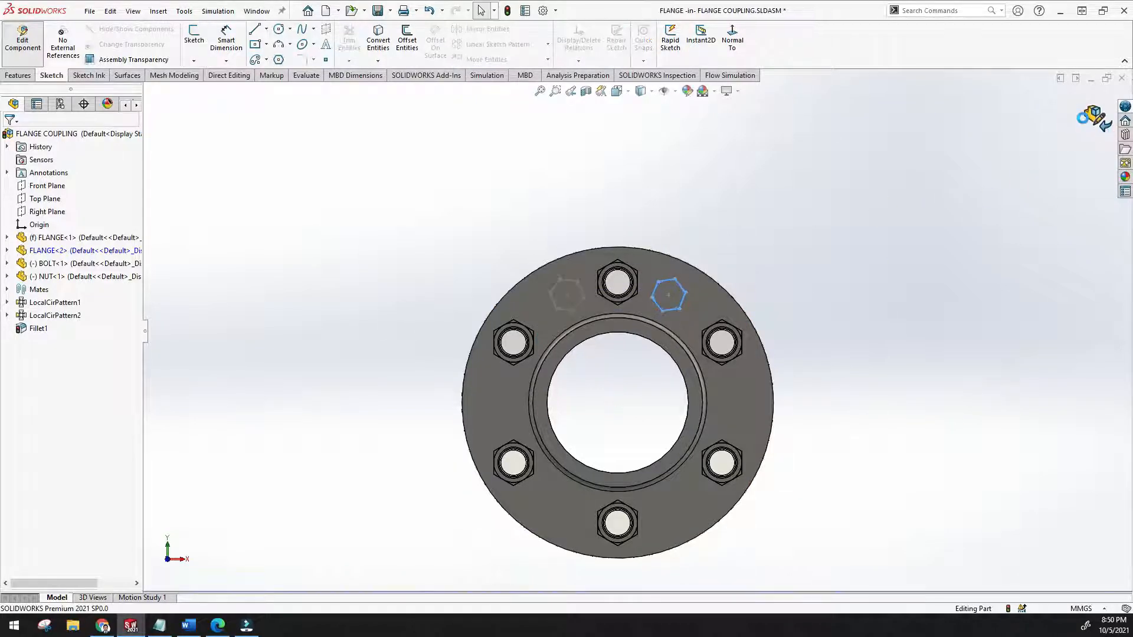
Cut the hexagon profile 17 mm deep into the flange with a blind extruded cut
{"action": "left_click", "coordinate": [18, 75]}
{"action": "middle_click_drag", "start_coordinate": [577, 218], "coordinate": [491, 224]}
{"action": "scroll", "coordinate": [635, 313], "scroll_direction": "down", "scroll_amount": 5}
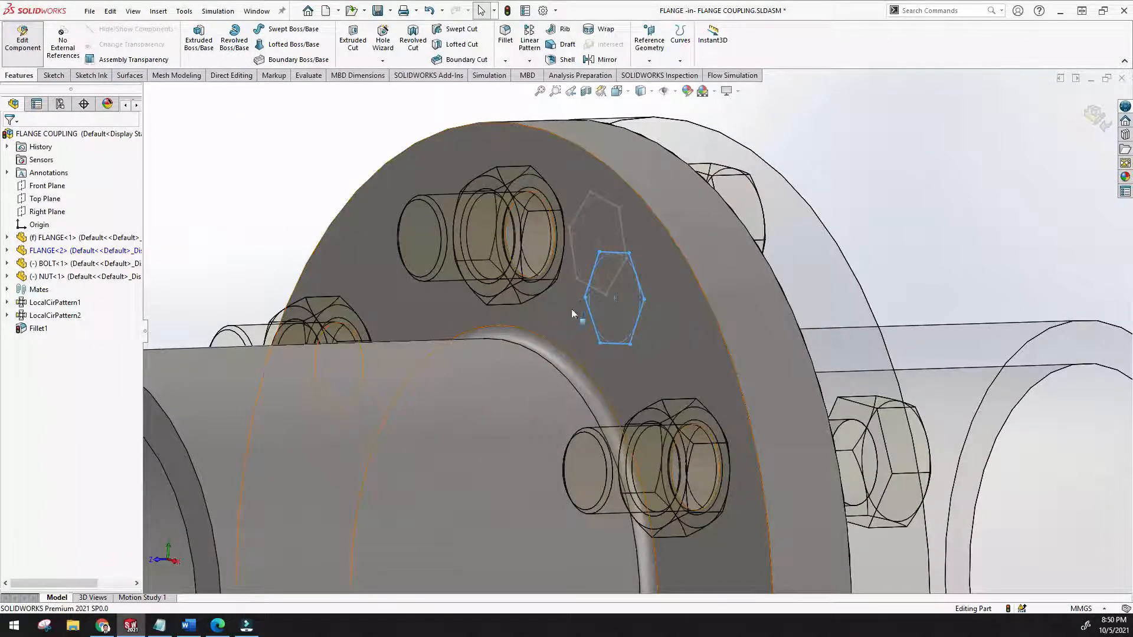
{"action": "scroll", "coordinate": [583, 316], "scroll_direction": "up", "scroll_amount": 3}
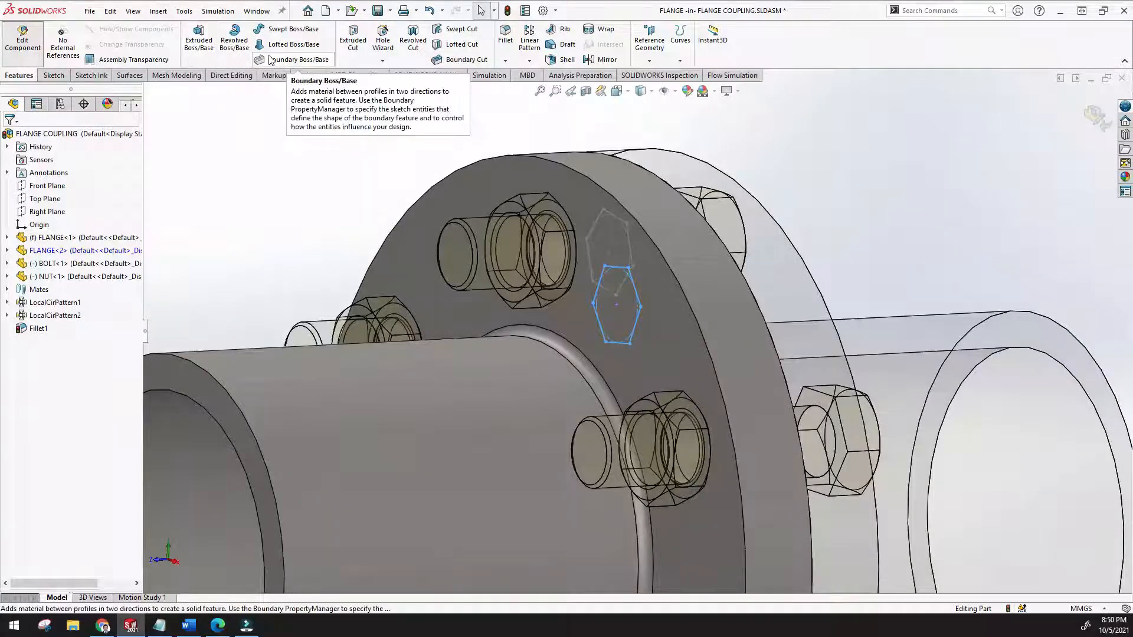
{"action": "left_click", "coordinate": [354, 51]}
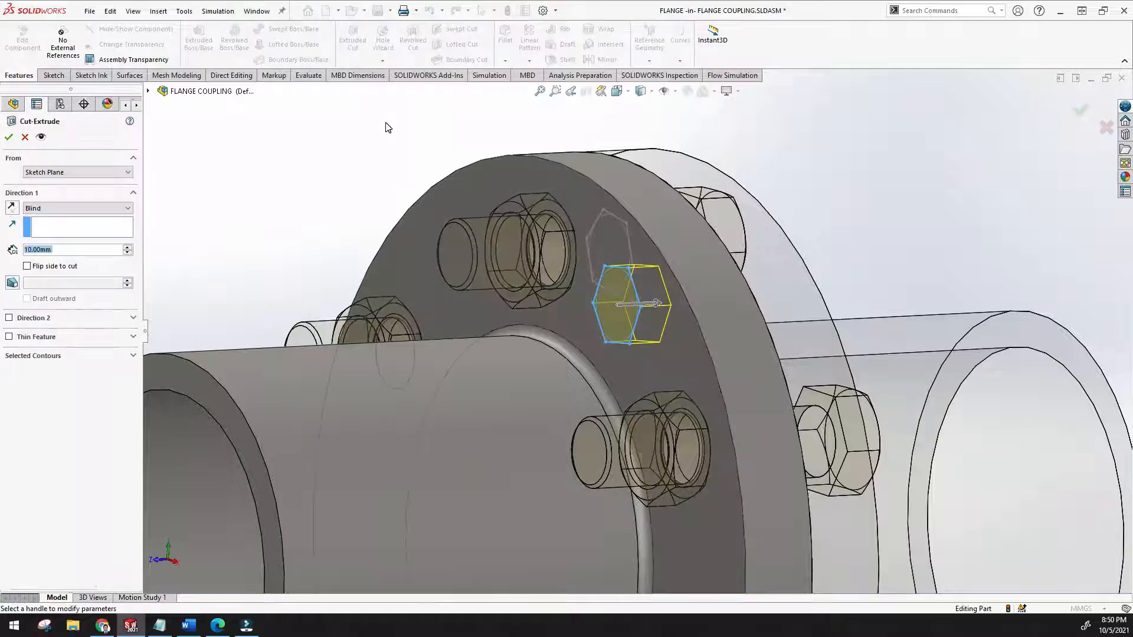
{"action": "mouse_move", "coordinate": [686, 296]}
{"action": "middle_mouse_down"}
{"action": "mouse_move", "coordinate": [624, 310]}
{"action": "mouse_move", "coordinate": [630, 328]}
{"action": "mouse_move", "coordinate": [678, 289]}
{"action": "mouse_move", "coordinate": [670, 328]}
{"action": "mouse_move", "coordinate": [700, 311]}
{"action": "middle_mouse_up"}
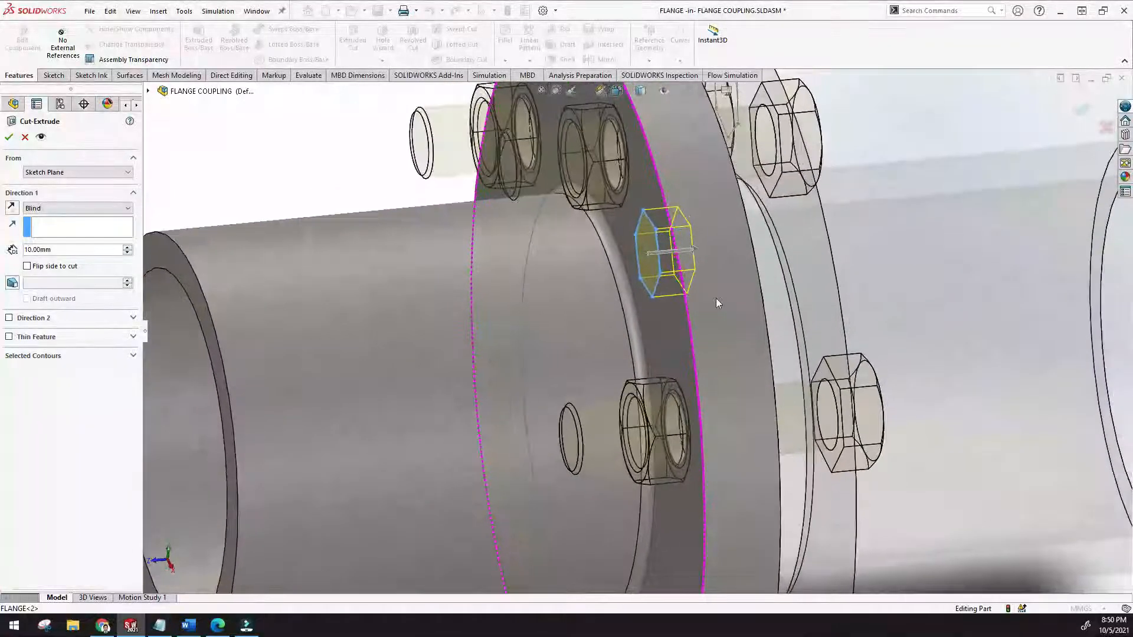
{"action": "left_click_drag", "start_coordinate": [693, 250], "coordinate": [717, 247]}
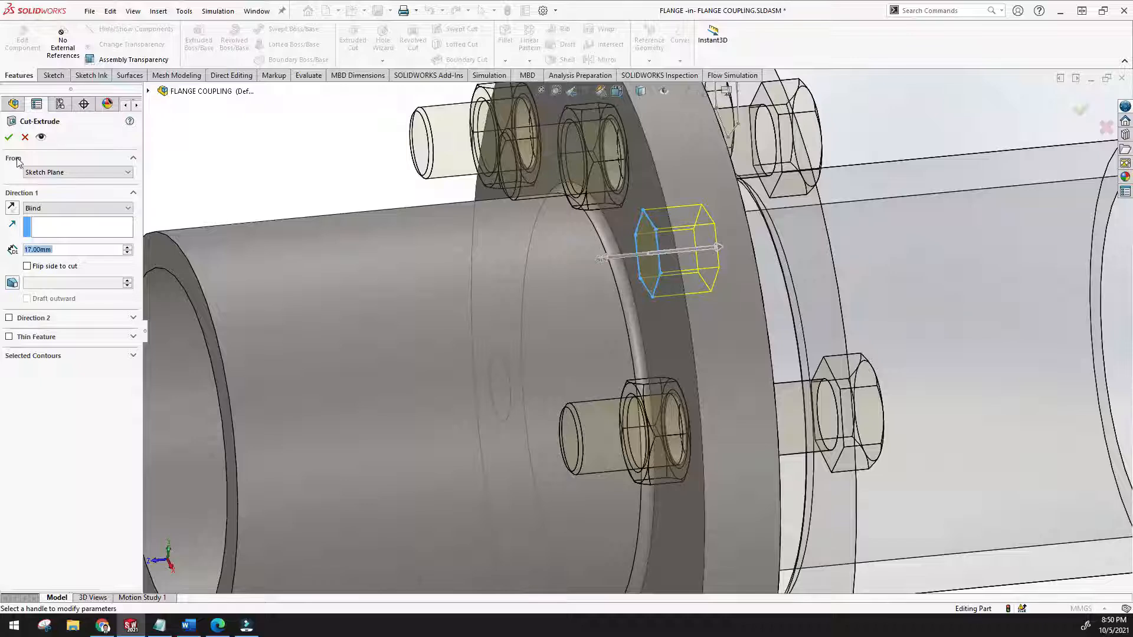
{"action": "left_click", "coordinate": [9, 137]}
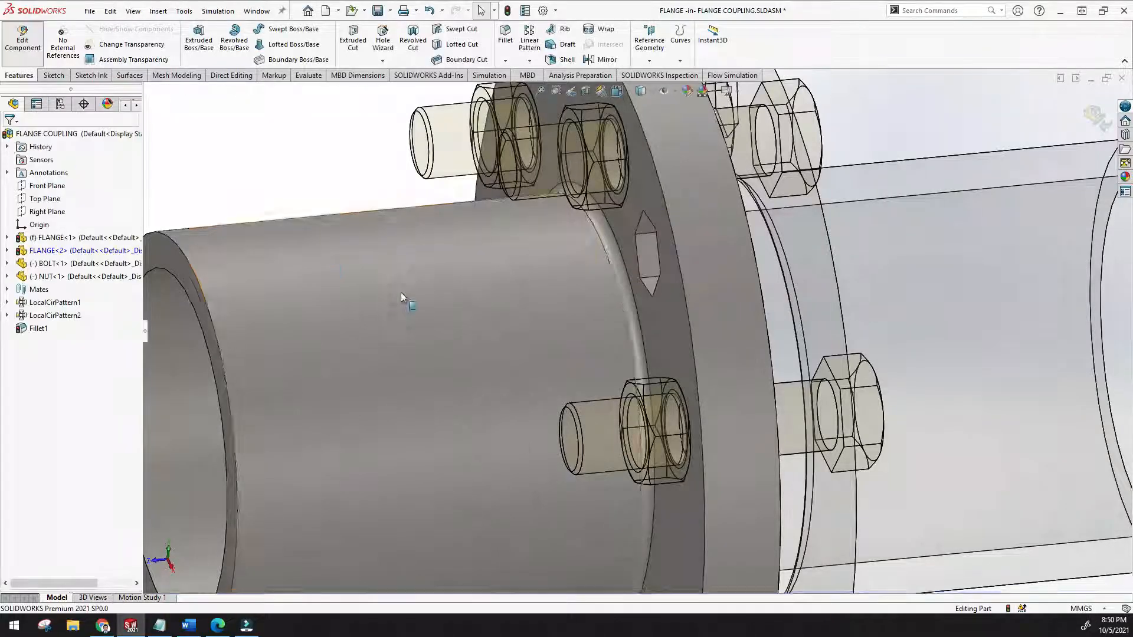
Check the hexagonal pocket in FLANGE<2> and return to editing the assembly
{"action": "key", "text": "f"}
{"action": "middle_click_drag", "start_coordinate": [395, 302], "coordinate": [497, 305]}
{"action": "scroll", "coordinate": [729, 354], "scroll_direction": "down", "scroll_amount": 5}
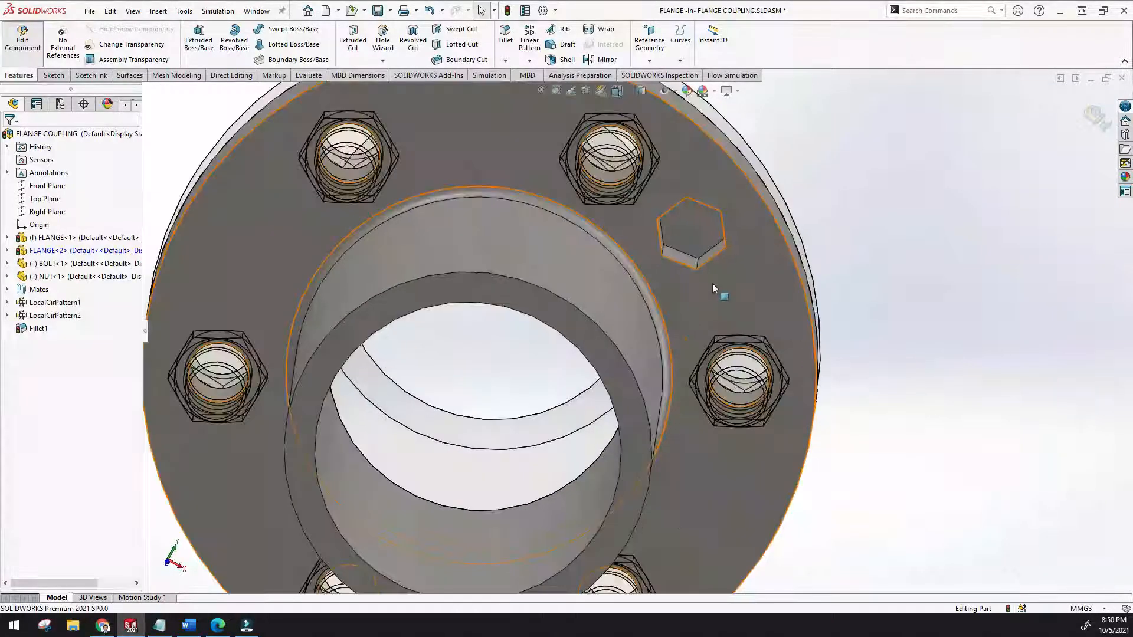
{"action": "middle_click_drag", "start_coordinate": [713, 283], "coordinate": [666, 261]}
{"action": "scroll", "coordinate": [637, 331], "scroll_direction": "up", "scroll_amount": 5}
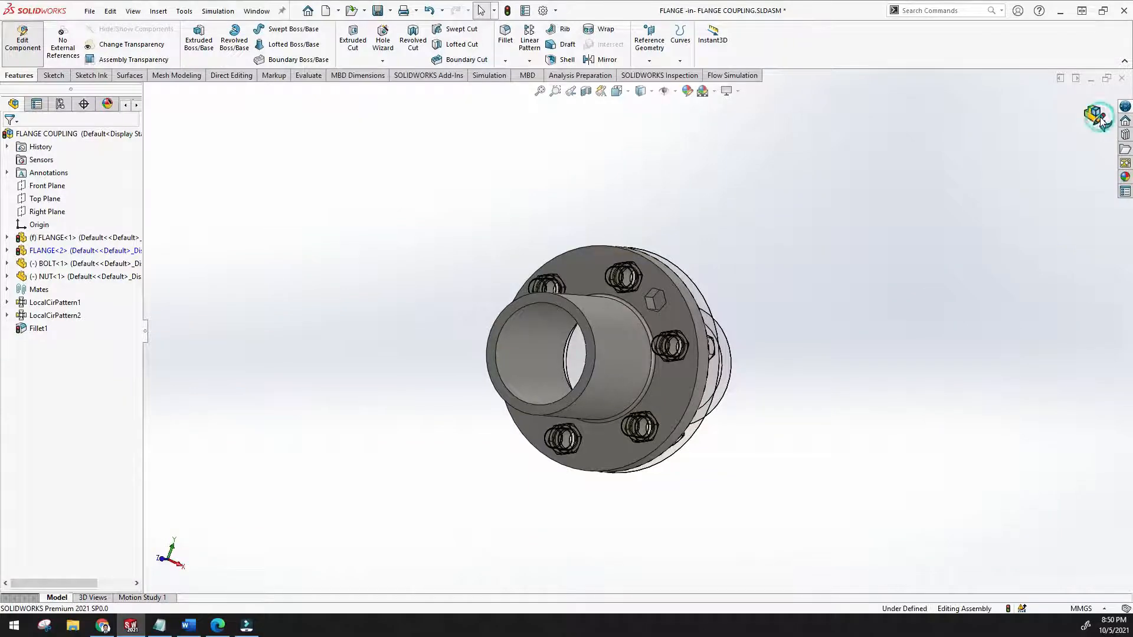
{"action": "left_click", "coordinate": [1097, 116]}
Examine the hexagonal pocket and the filleted tube end in the complete flange coupling assembly
{"action": "middle_click_drag", "start_coordinate": [773, 228], "coordinate": [731, 402]}
{"action": "scroll", "coordinate": [634, 301], "scroll_direction": "down", "scroll_amount": 5}
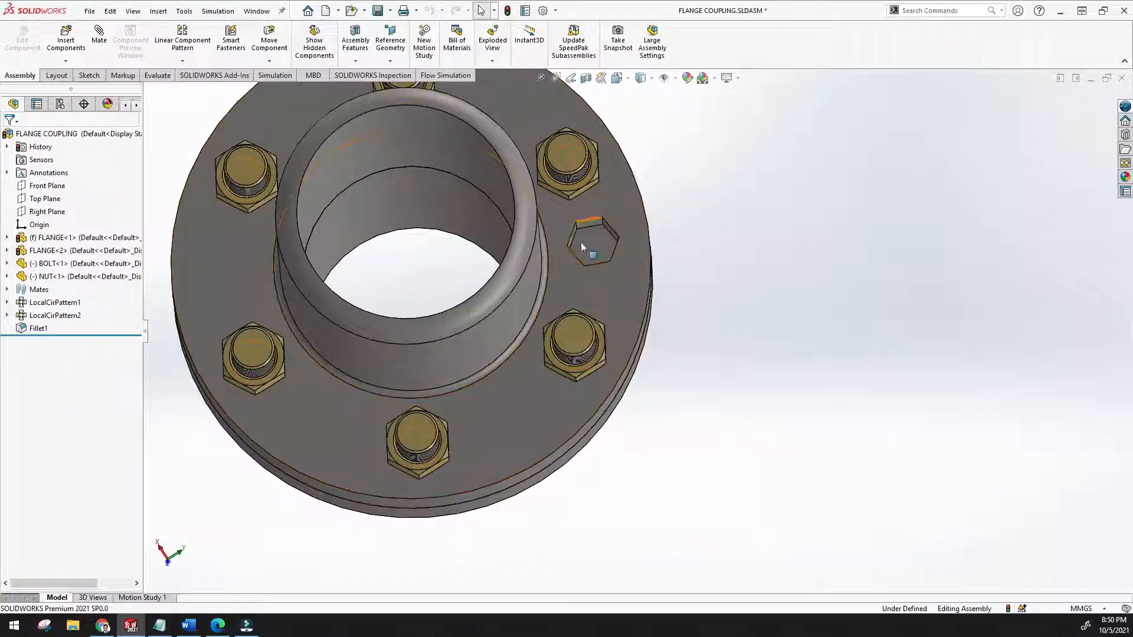
{"action": "middle_click_drag", "start_coordinate": [589, 233], "coordinate": [587, 242]}
{"action": "middle_click_drag", "start_coordinate": [494, 258], "coordinate": [429, 276]}
{"action": "scroll", "coordinate": [512, 266], "scroll_direction": "up", "scroll_amount": 3}
{"action": "middle_click_drag", "start_coordinate": [611, 217], "coordinate": [536, 251]}
{"action": "scroll", "coordinate": [569, 203], "scroll_direction": "down", "scroll_amount": 6}
{"action": "scroll", "coordinate": [620, 306], "scroll_direction": "up", "scroll_amount": 1}
{"action": "middle_click_drag", "start_coordinate": [621, 307], "coordinate": [684, 330]}
Compare the tubes of FLANGE<1> and FLANGE<2> by selecting their cylindrical faces alternately
{"action": "left_click", "coordinate": [812, 298]}
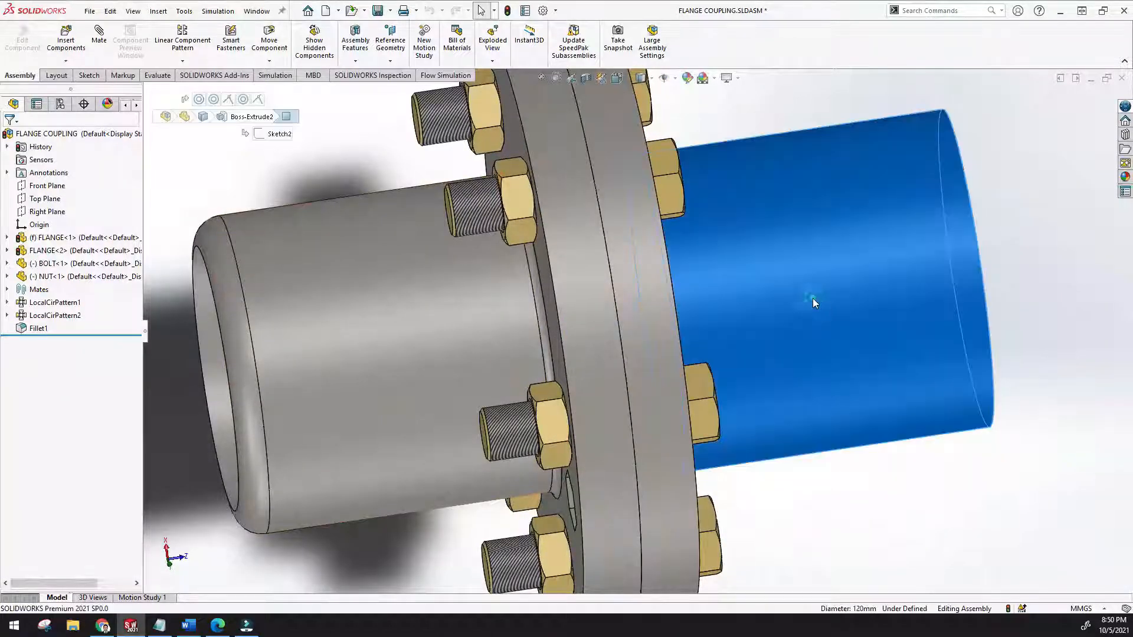
{"action": "left_click", "coordinate": [460, 268]}
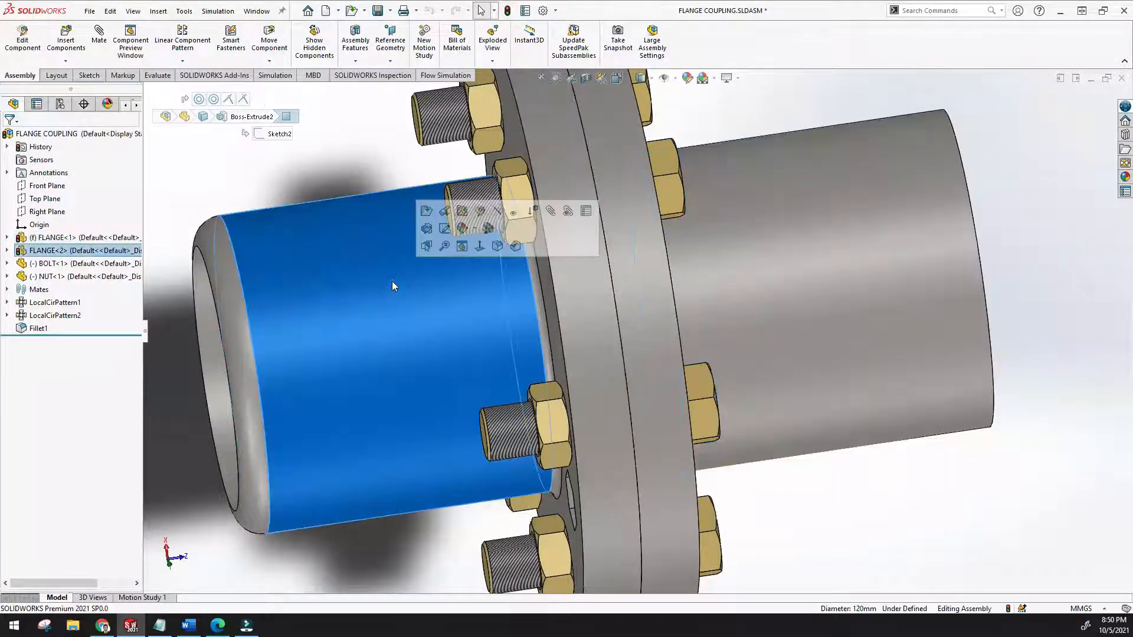
{"action": "left_click", "coordinate": [749, 280]}
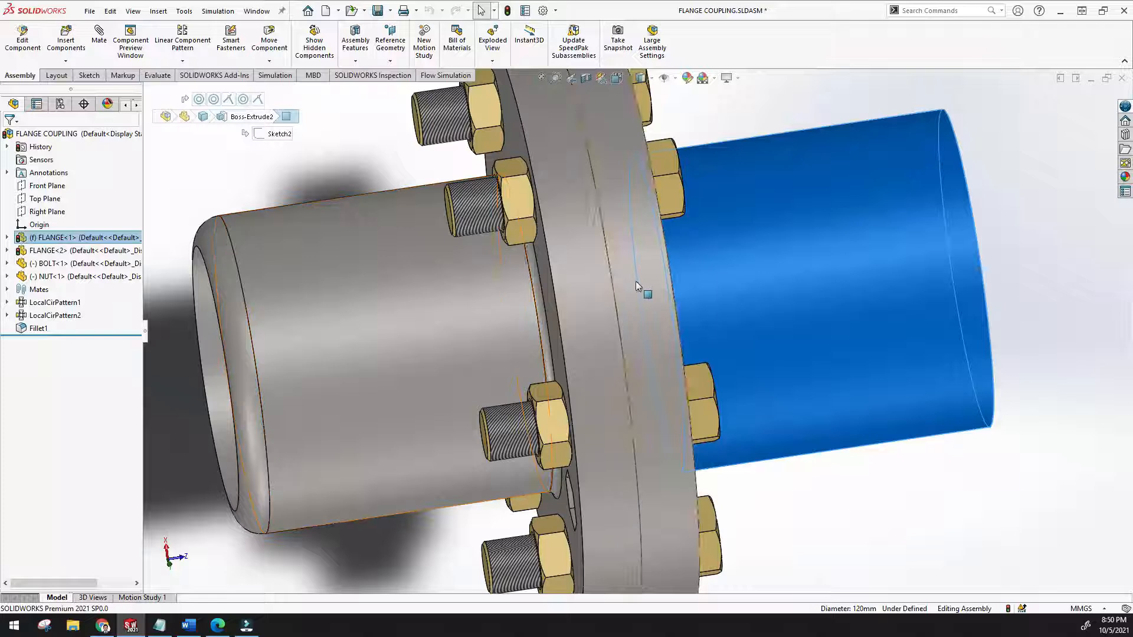
{"action": "left_click", "coordinate": [433, 289]}
{"action": "left_click", "coordinate": [794, 282]}
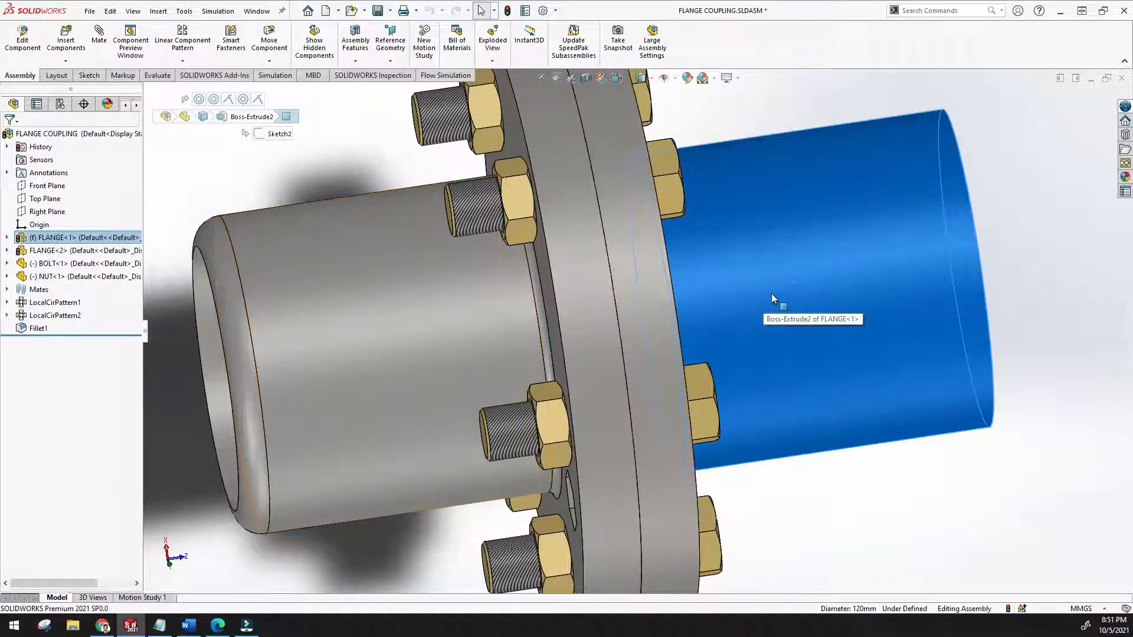
{"action": "left_click", "coordinate": [366, 327]}
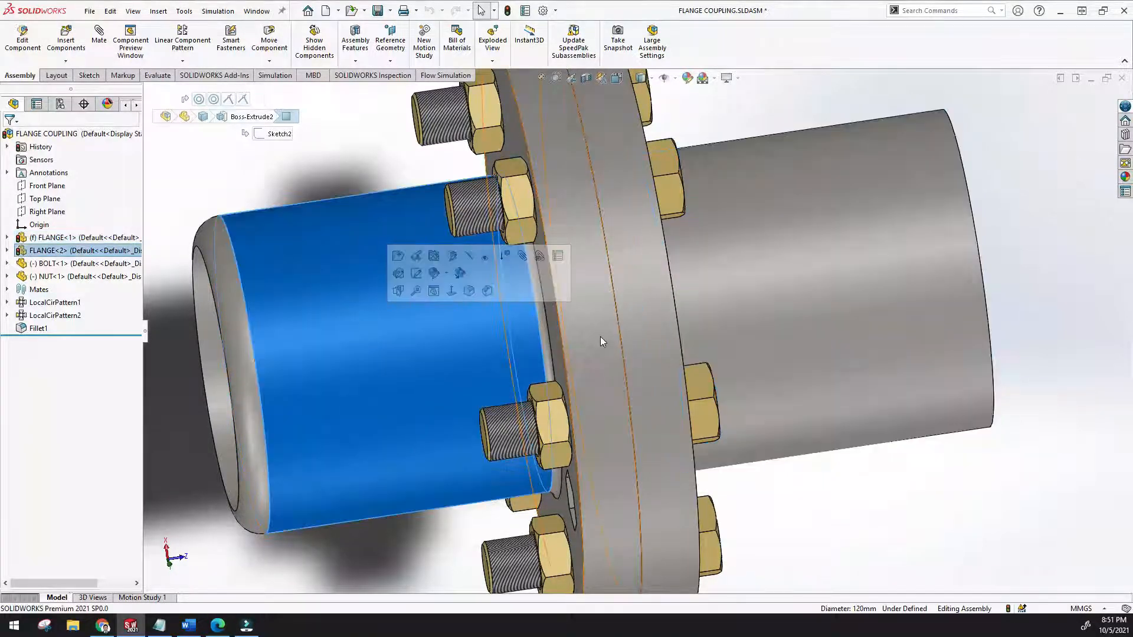
Examine both ends of the flange coupling and review the available assembly feature types
{"action": "scroll", "coordinate": [600, 337], "scroll_direction": "up", "scroll_amount": 5}
{"action": "middle_click_drag", "start_coordinate": [593, 335], "coordinate": [701, 347]}
{"action": "scroll", "coordinate": [523, 379], "scroll_direction": "down", "scroll_amount": 5}
{"action": "scroll", "coordinate": [539, 353], "scroll_direction": "up", "scroll_amount": 1}
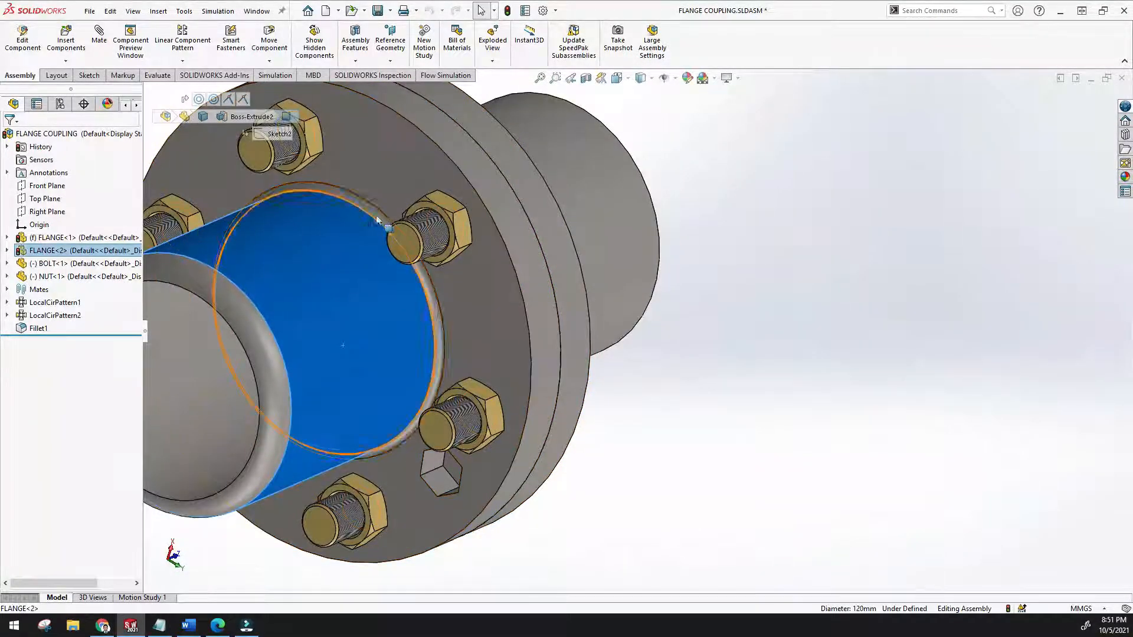
{"action": "scroll", "coordinate": [378, 221], "scroll_direction": "up", "scroll_amount": 4}
{"action": "middle_click_drag", "start_coordinate": [485, 300], "coordinate": [514, 304]}
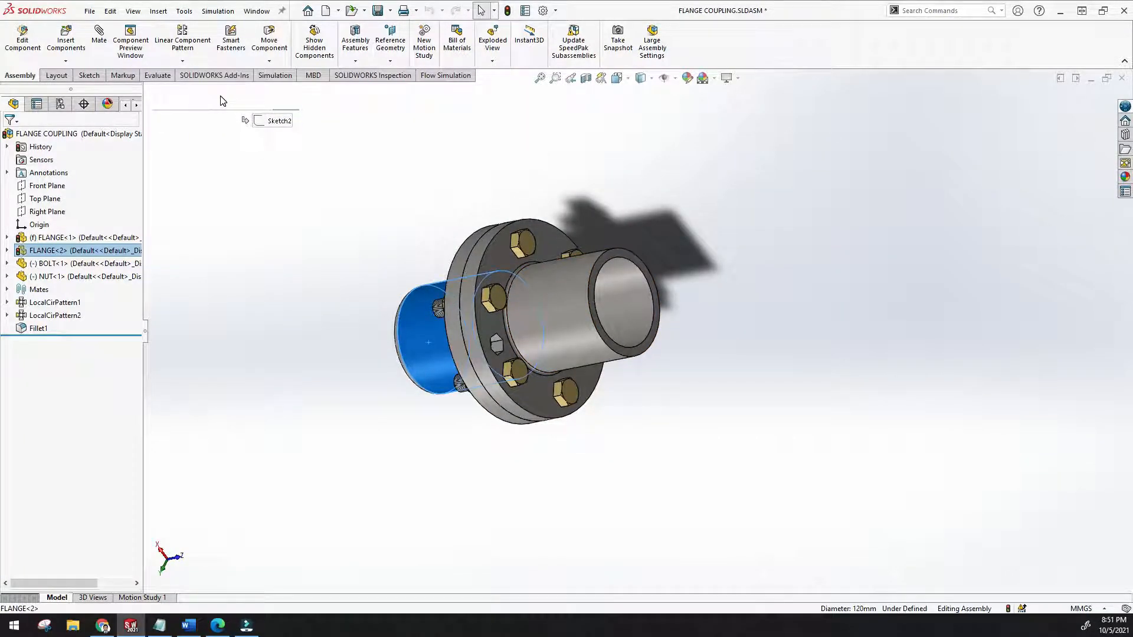
{"action": "left_click", "coordinate": [358, 60]}
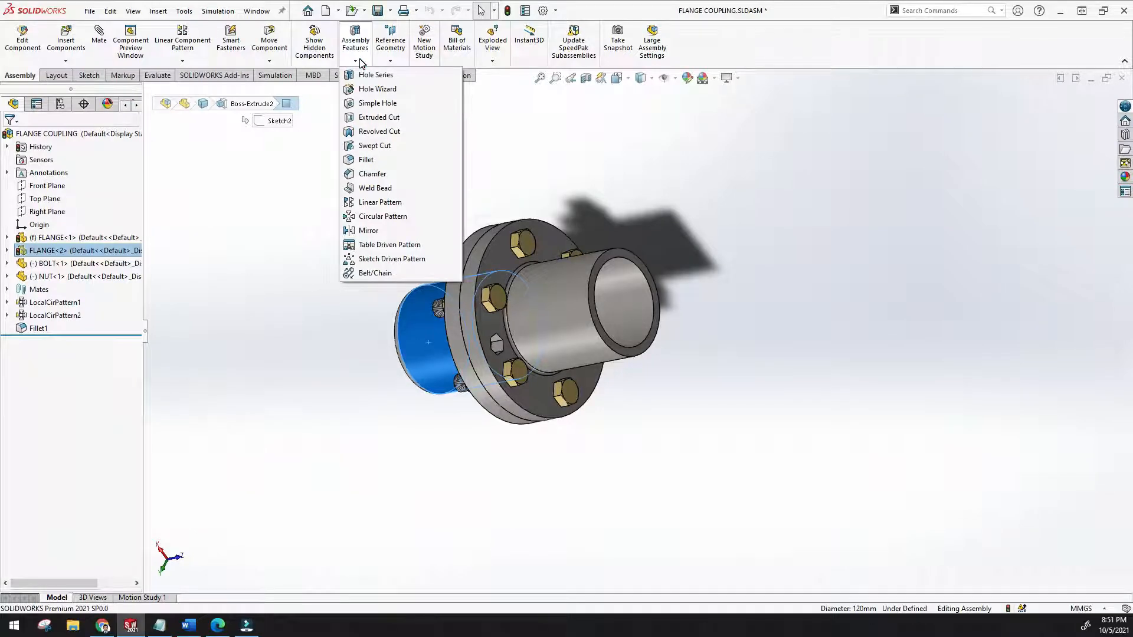
{"action": "left_click", "coordinate": [271, 172]}
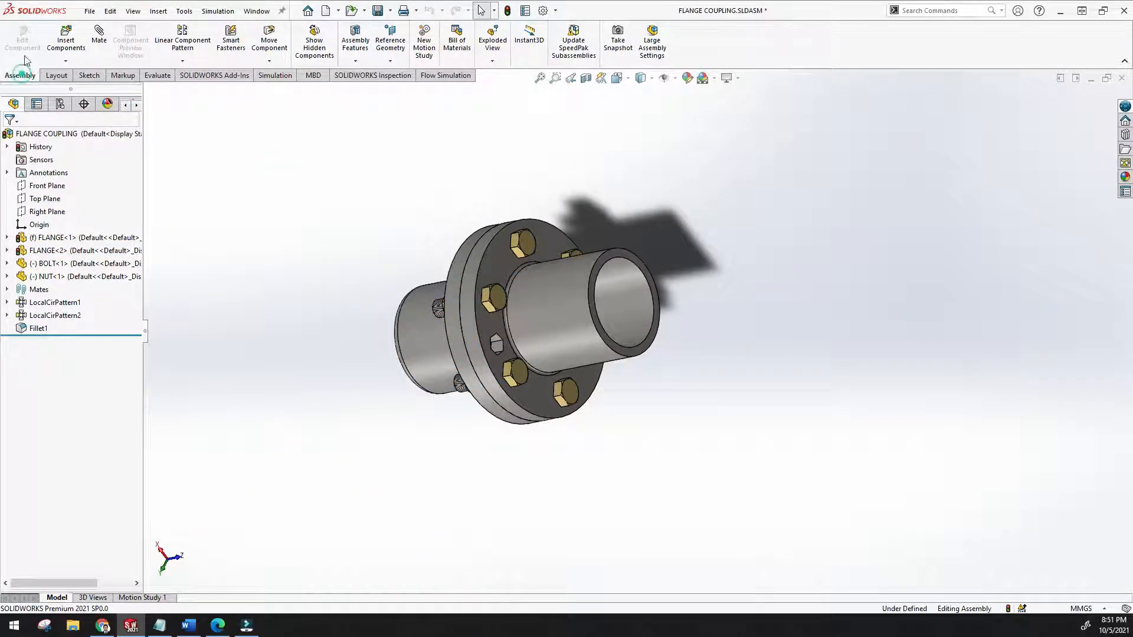
Check the tube of FLANGE<1> and inspect the coupling around the hexagonal pocket and filleted tube end
{"action": "left_click", "coordinate": [585, 296]}
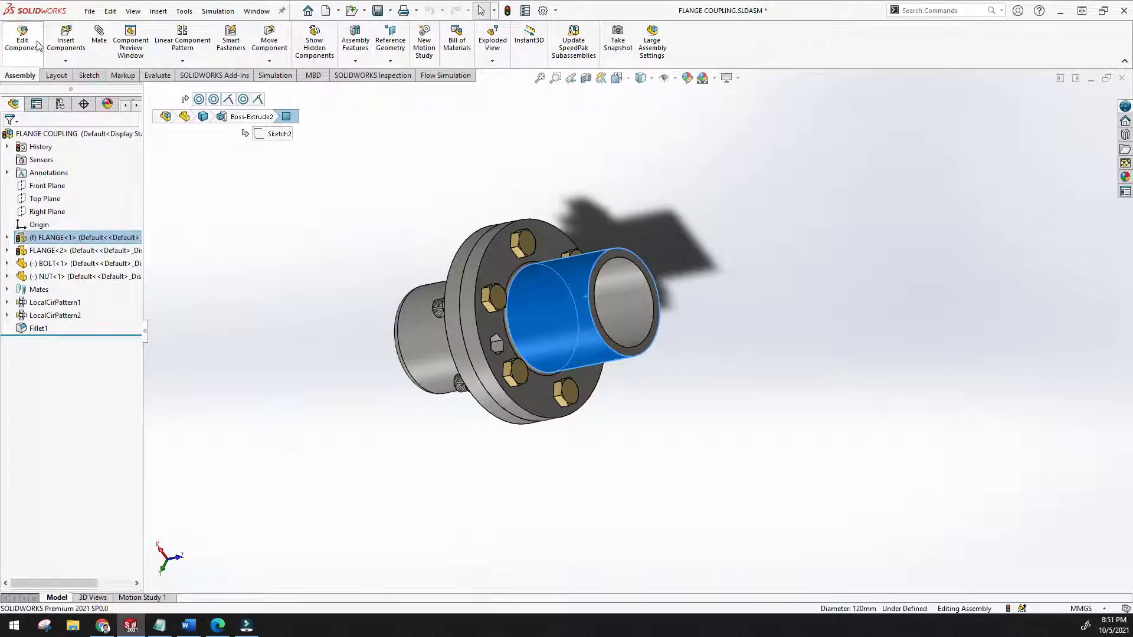
{"action": "left_click", "coordinate": [288, 250]}
{"action": "middle_click_drag", "start_coordinate": [316, 240], "coordinate": [470, 130]}
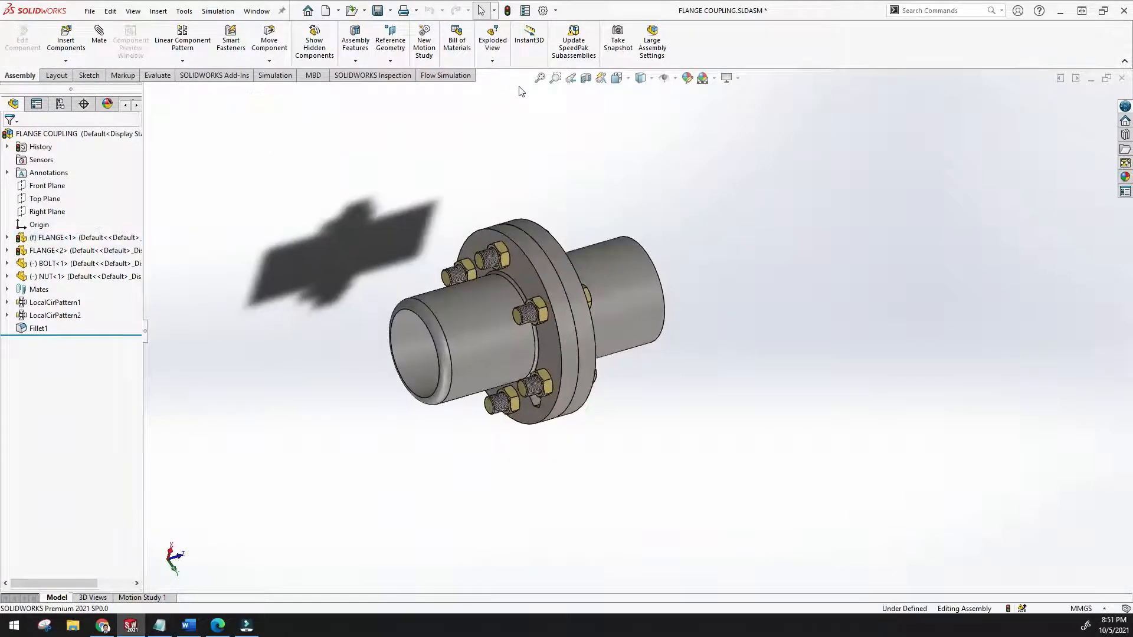
{"action": "left_click", "coordinate": [539, 80]}
{"action": "middle_click_drag", "start_coordinate": [437, 204], "coordinate": [368, 217]}
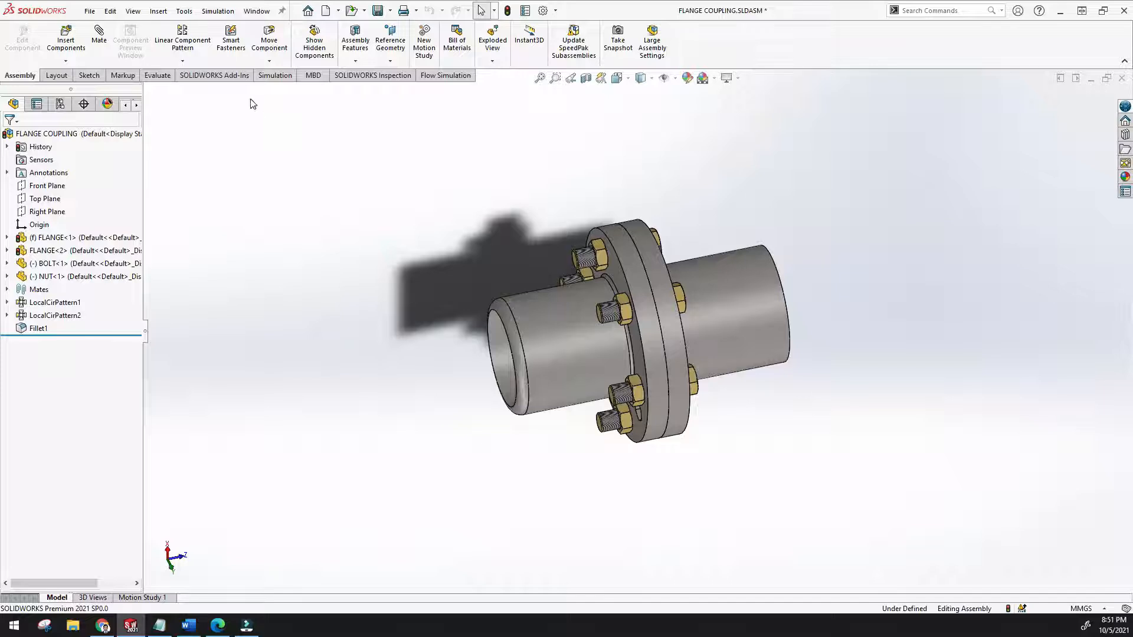
{"action": "middle_click_drag", "start_coordinate": [247, 128], "coordinate": [343, 155]}
{"action": "middle_click_drag", "start_coordinate": [367, 240], "coordinate": [340, 194]}
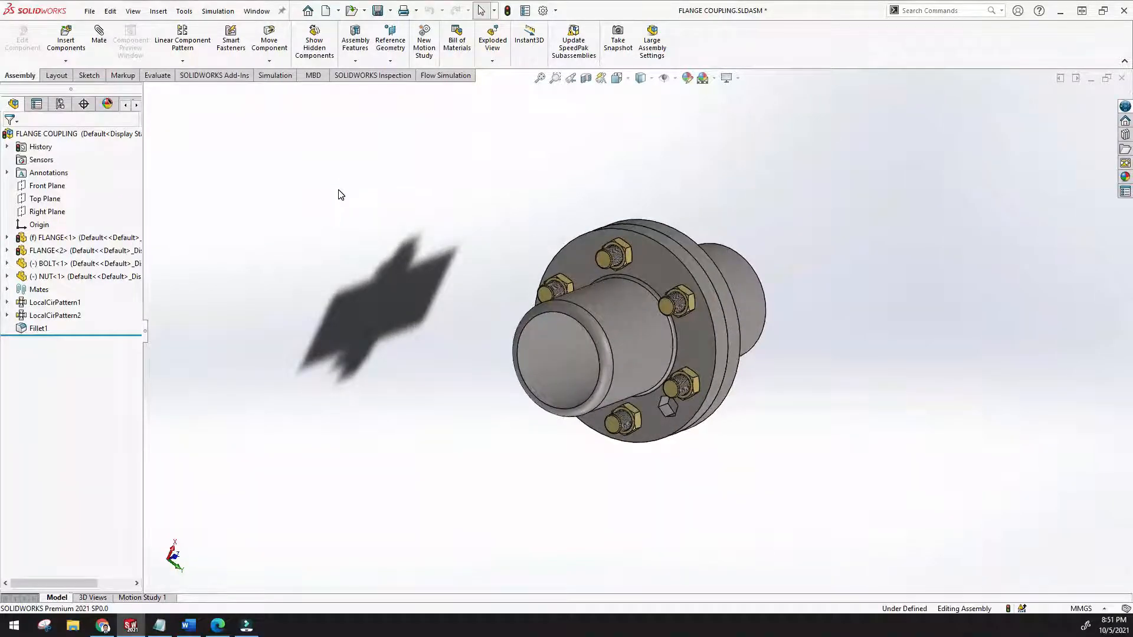
{"action": "middle_click_drag", "start_coordinate": [373, 223], "coordinate": [304, 228]}
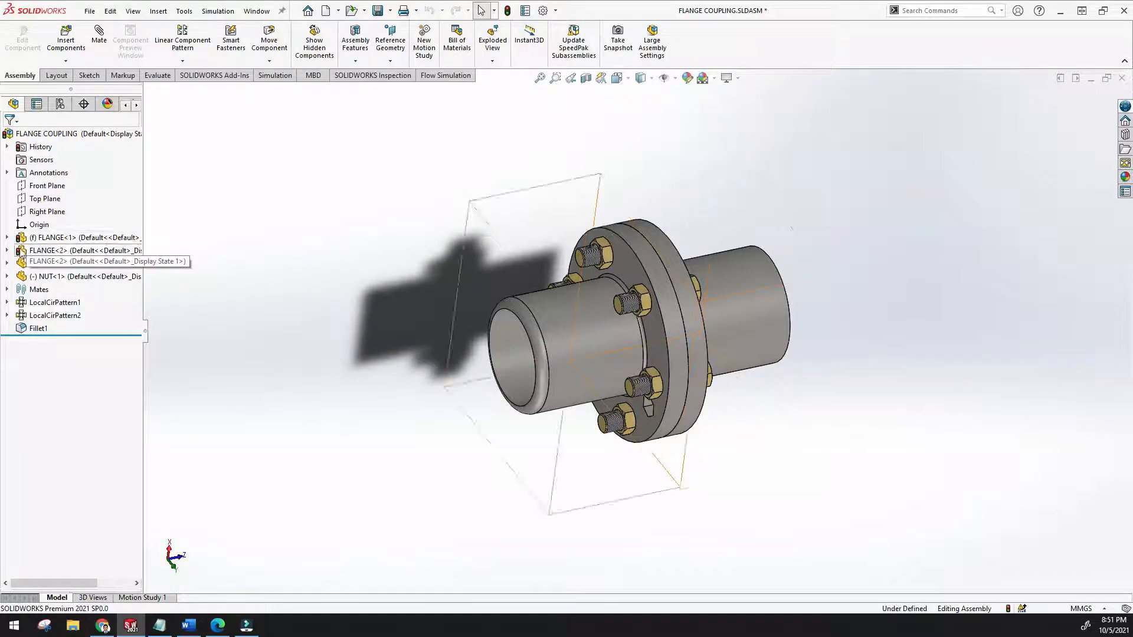
Identify the flange, bolt, nut, circular patterns and Fillet1 in the assembly by selecting them one after another
{"action": "left_click", "coordinate": [65, 264]}
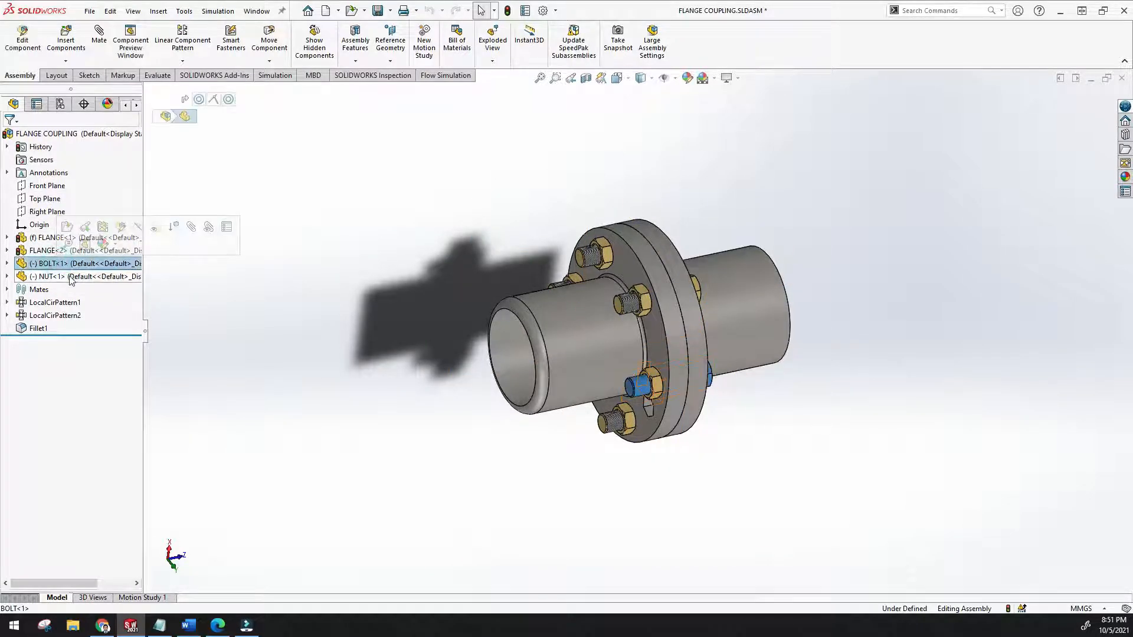
{"action": "left_click", "coordinate": [70, 277]}
{"action": "left_click", "coordinate": [25, 237]}
{"action": "left_click", "coordinate": [42, 263]}
{"action": "left_click", "coordinate": [50, 277]}
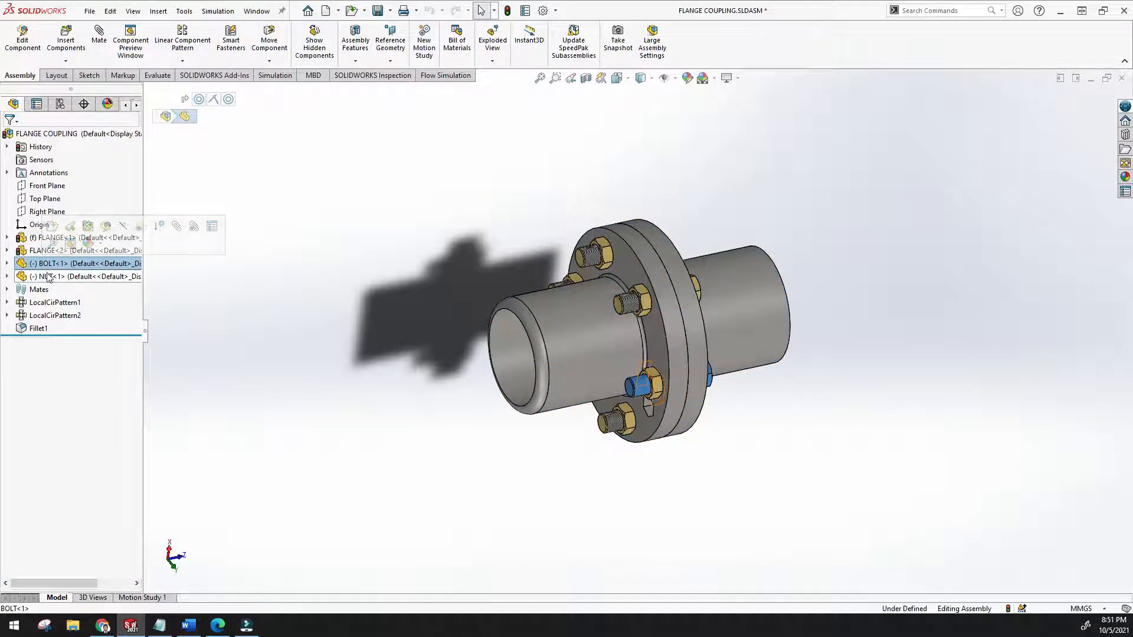
{"action": "left_click", "coordinate": [37, 303]}
{"action": "left_click", "coordinate": [50, 316]}
{"action": "left_click", "coordinate": [39, 328]}
{"action": "left_click", "coordinate": [232, 361]}
Select the bolted face of FLANGE<2> and start editing that flange in the assembly context
{"action": "mouse_move", "coordinate": [329, 333]}
{"action": "middle_mouse_down"}
{"action": "mouse_move", "coordinate": [377, 315]}
{"action": "mouse_move", "coordinate": [351, 321]}
{"action": "mouse_move", "coordinate": [377, 260]}
{"action": "mouse_move", "coordinate": [374, 319]}
{"action": "mouse_move", "coordinate": [440, 255]}
{"action": "mouse_move", "coordinate": [384, 245]}
{"action": "mouse_move", "coordinate": [279, 192]}
{"action": "mouse_move", "coordinate": [273, 369]}
{"action": "mouse_move", "coordinate": [369, 362]}
{"action": "mouse_move", "coordinate": [336, 330]}
{"action": "mouse_move", "coordinate": [371, 326]}
{"action": "mouse_move", "coordinate": [342, 283]}
{"action": "mouse_move", "coordinate": [329, 351]}
{"action": "middle_mouse_up"}
{"action": "scroll", "coordinate": [657, 344], "scroll_direction": "down", "scroll_amount": 5}
{"action": "scroll", "coordinate": [585, 320], "scroll_direction": "up", "scroll_amount": 1}
{"action": "middle_click_drag", "start_coordinate": [585, 320], "coordinate": [600, 410]}
{"action": "left_click", "coordinate": [625, 302]}
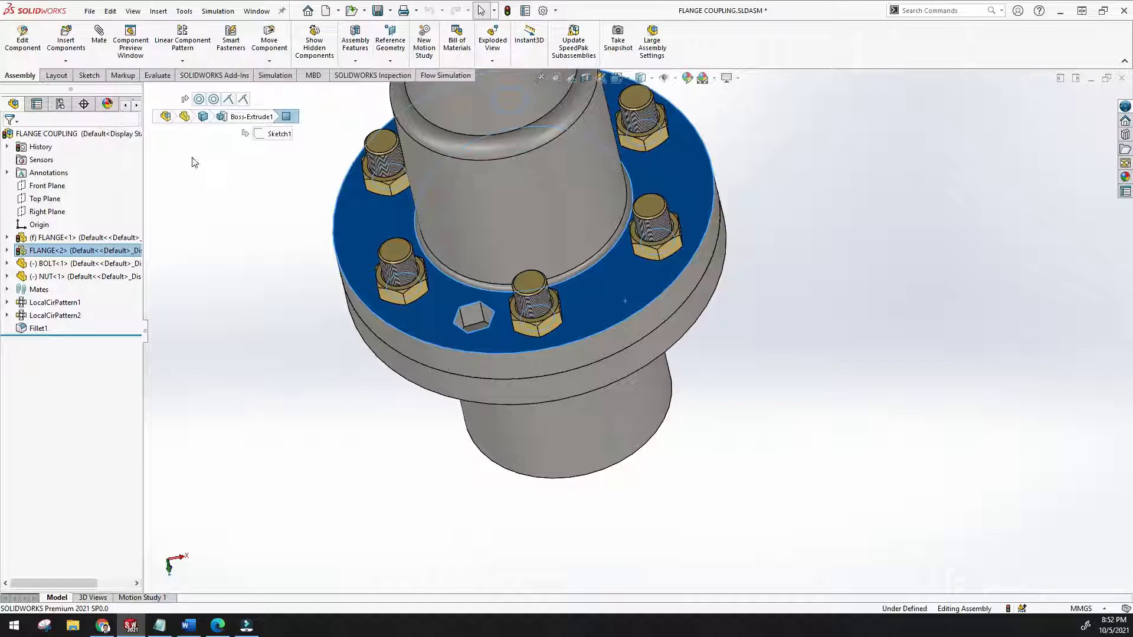
{"action": "left_click", "coordinate": [19, 54]}
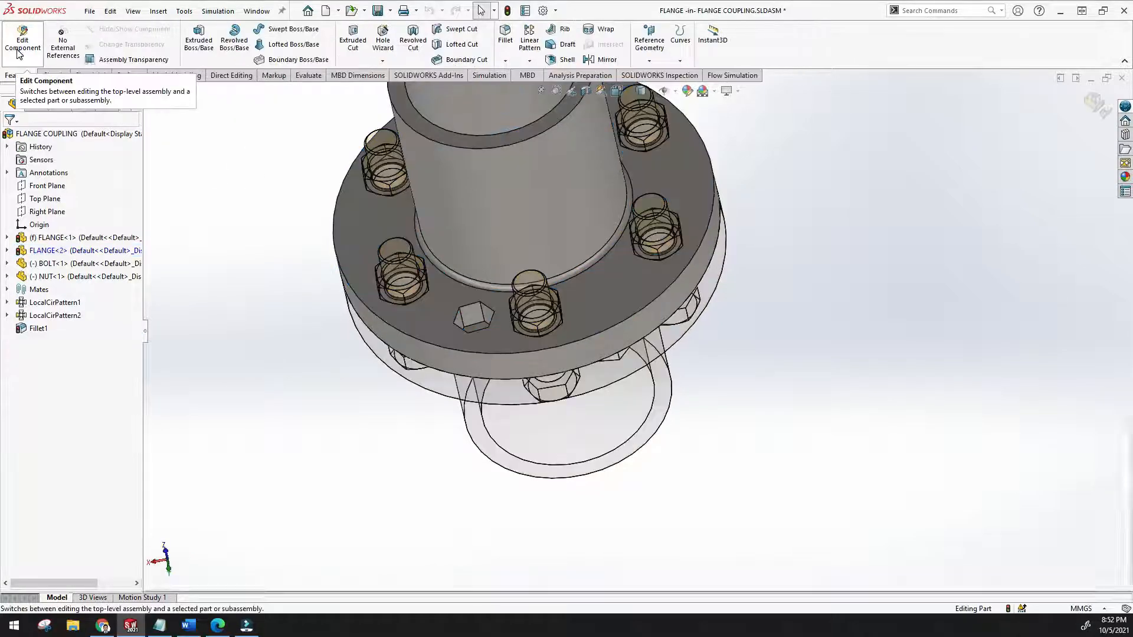
Start a Join feature in FLANGE<2> and inspect the bolts and nuts around the flange as candidate parts
{"action": "scroll", "coordinate": [390, 192], "scroll_direction": "up", "scroll_amount": 3}
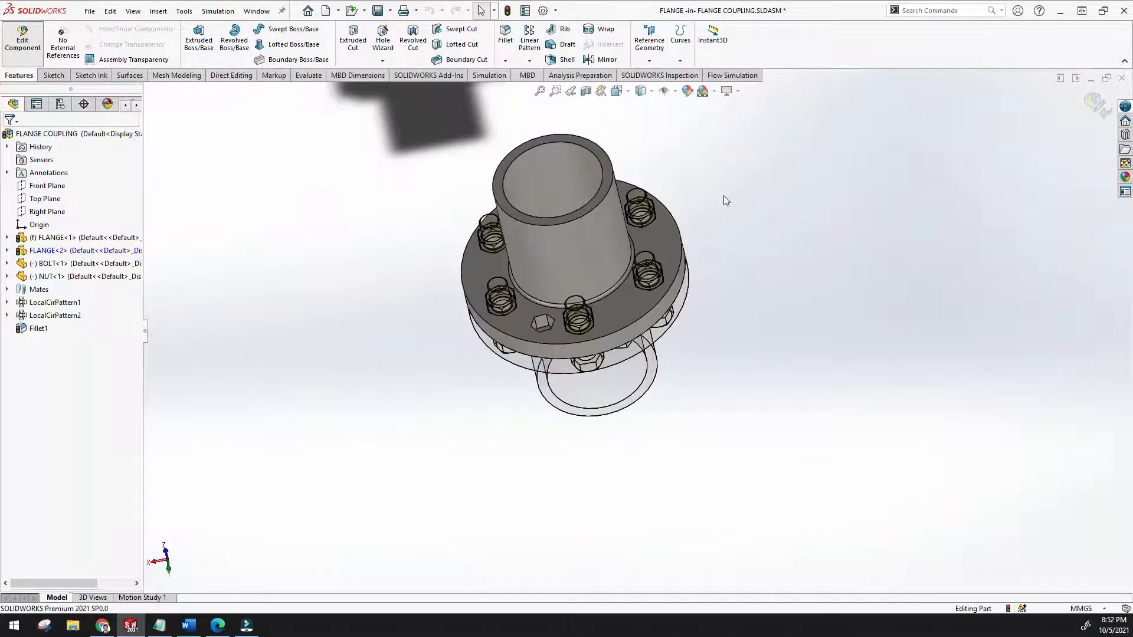
{"action": "scroll", "coordinate": [522, 183], "scroll_direction": "down", "scroll_amount": 5}
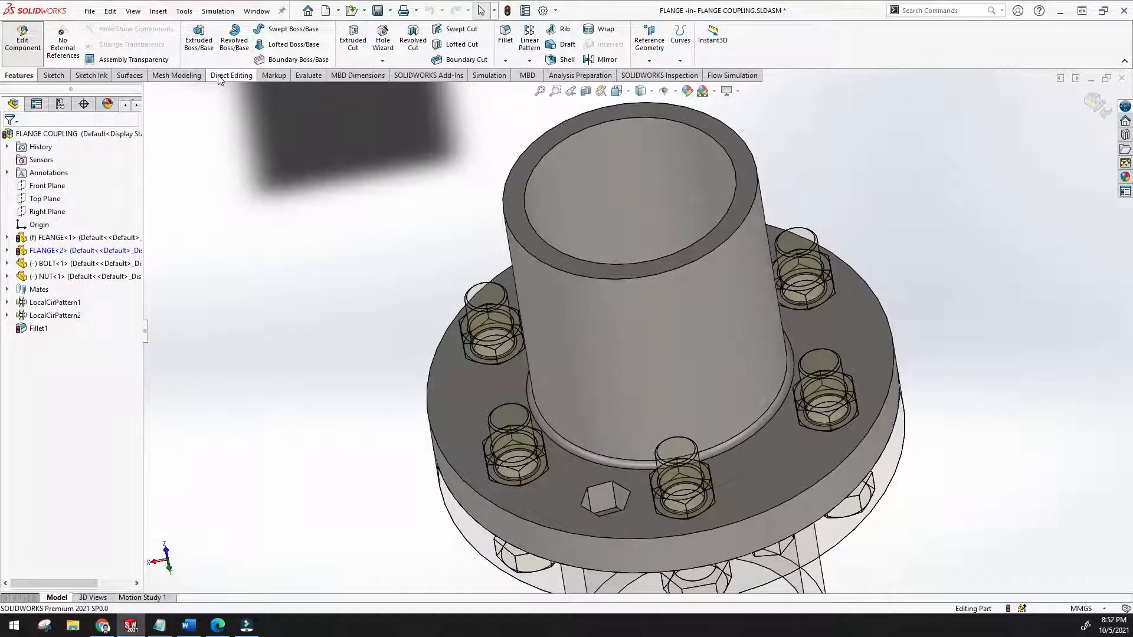
{"action": "left_click", "coordinate": [184, 10]}
{"action": "mouse_move", "coordinate": [169, 13]}
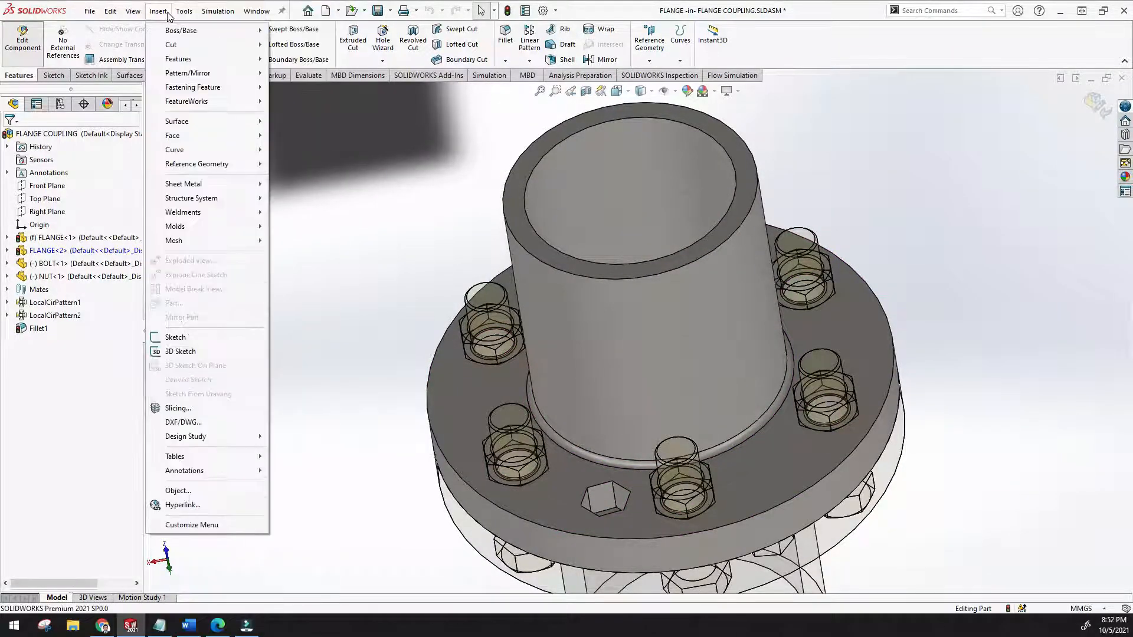
{"action": "mouse_move", "coordinate": [215, 63]}
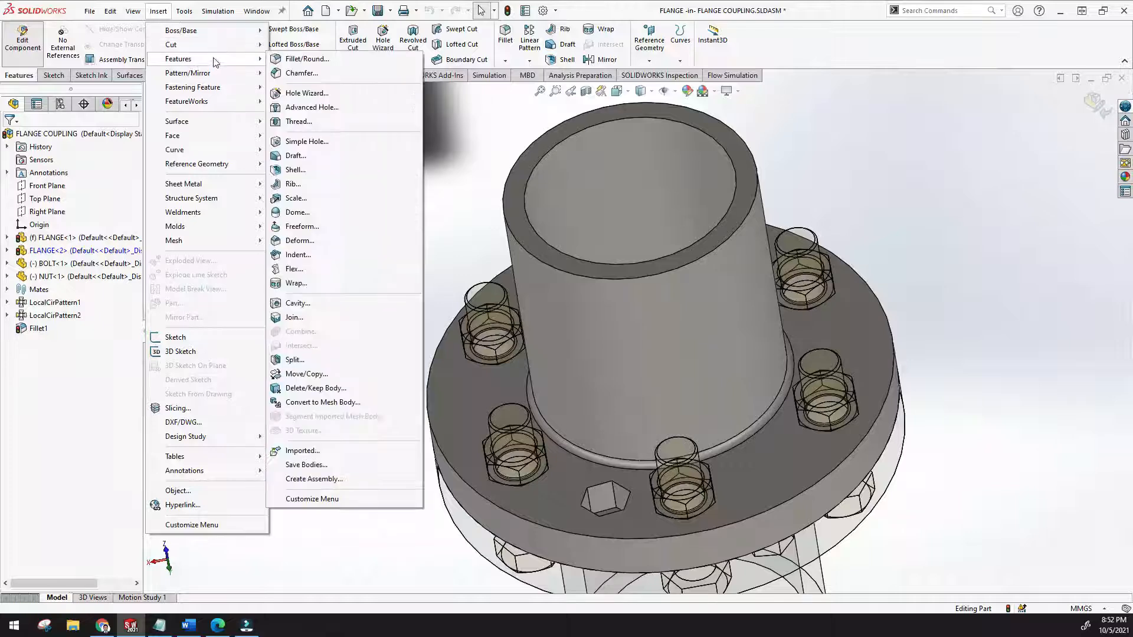
{"action": "left_click", "coordinate": [299, 319]}
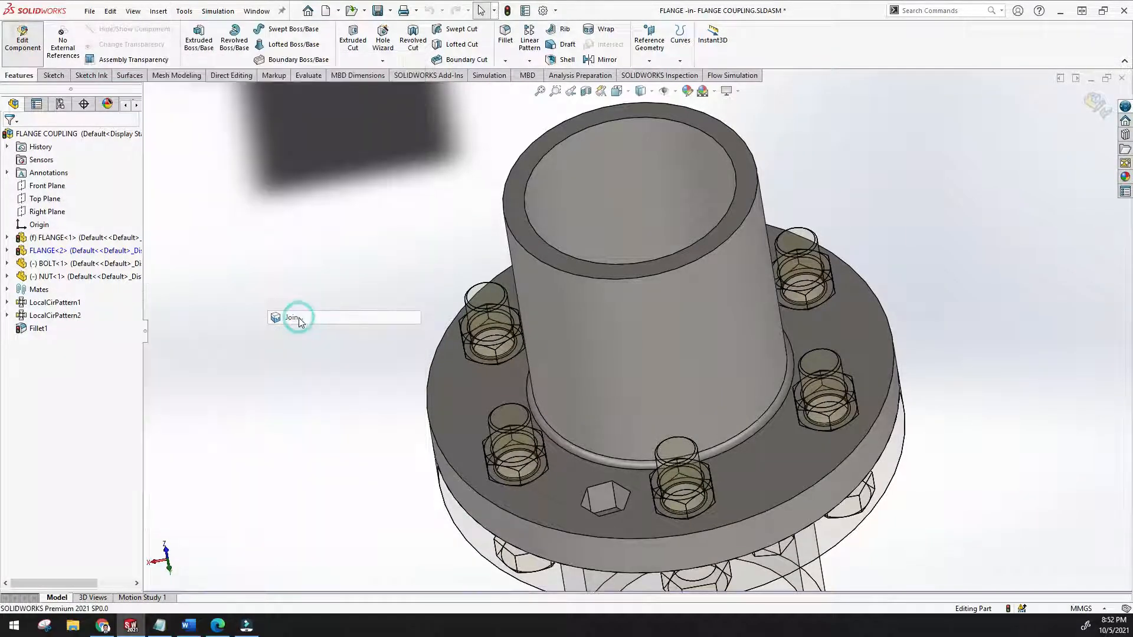
{"action": "scroll", "coordinate": [554, 419], "scroll_direction": "down", "scroll_amount": 4}
{"action": "scroll", "coordinate": [553, 420], "scroll_direction": "up", "scroll_amount": 7}
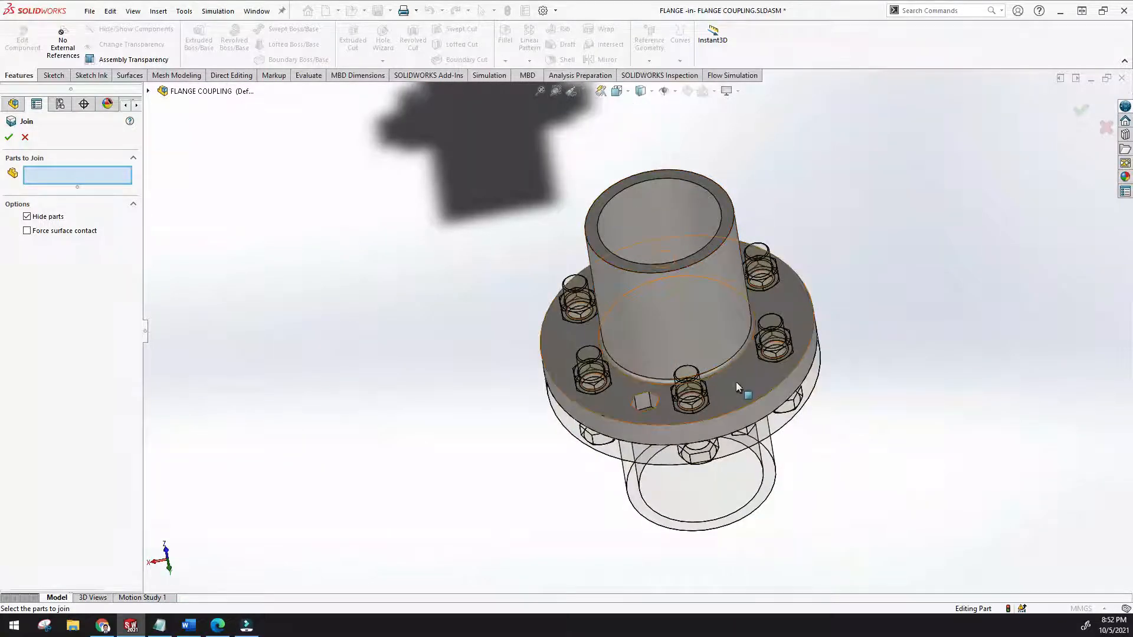
{"action": "middle_click_drag", "start_coordinate": [595, 403], "coordinate": [520, 436]}
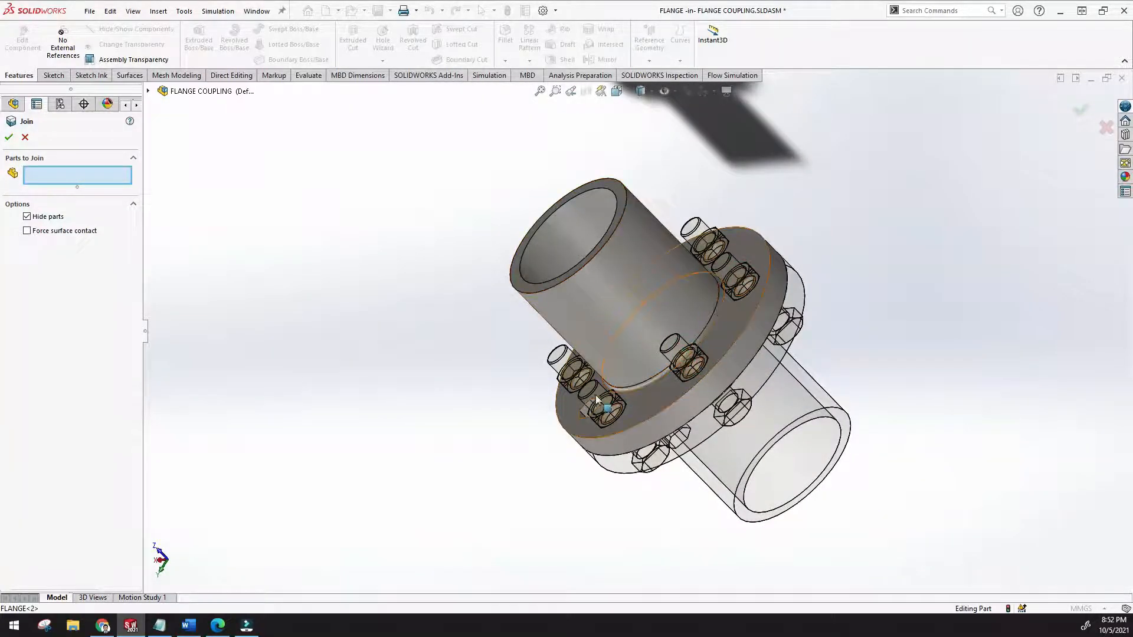
{"action": "middle_click_drag", "start_coordinate": [589, 403], "coordinate": [721, 393]}
{"action": "mouse_move", "coordinate": [614, 380]}
{"action": "middle_mouse_down"}
{"action": "mouse_move", "coordinate": [630, 369]}
{"action": "mouse_move", "coordinate": [519, 419]}
{"action": "mouse_move", "coordinate": [468, 486]}
{"action": "mouse_move", "coordinate": [731, 300]}
{"action": "middle_mouse_up"}
{"action": "middle_click_drag", "start_coordinate": [717, 259], "coordinate": [680, 277]}
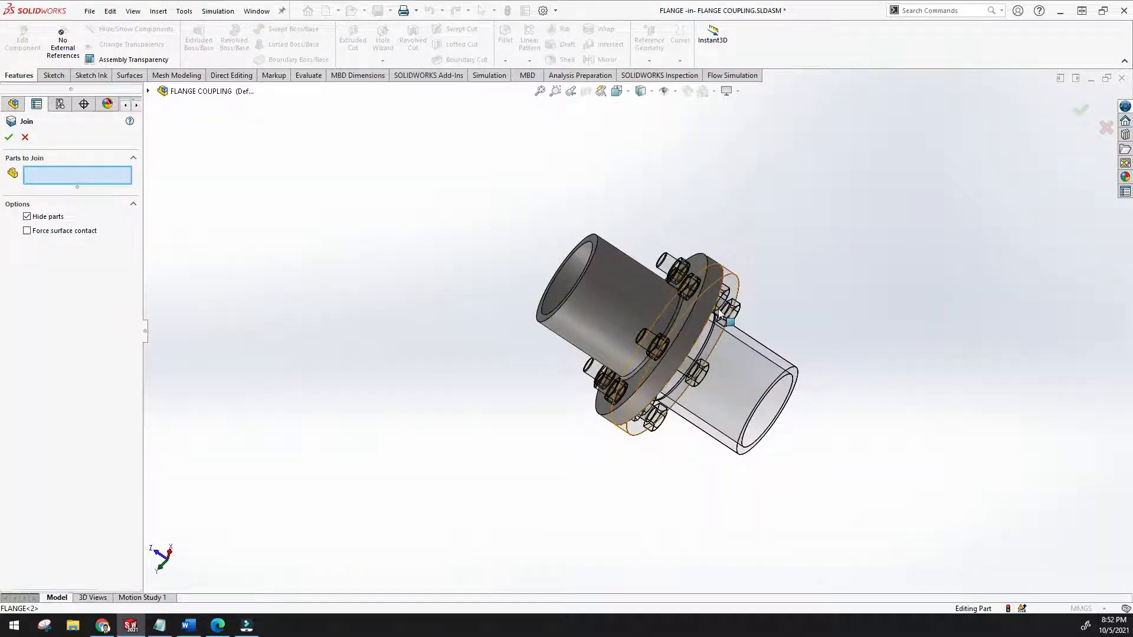
Add BOLT<4> to the parts to join and inspect how it passes through the flanges
{"action": "left_click", "coordinate": [681, 282]}
{"action": "scroll", "coordinate": [683, 299], "scroll_direction": "down", "scroll_amount": 2}
{"action": "scroll", "coordinate": [684, 298], "scroll_direction": "down", "scroll_amount": 6}
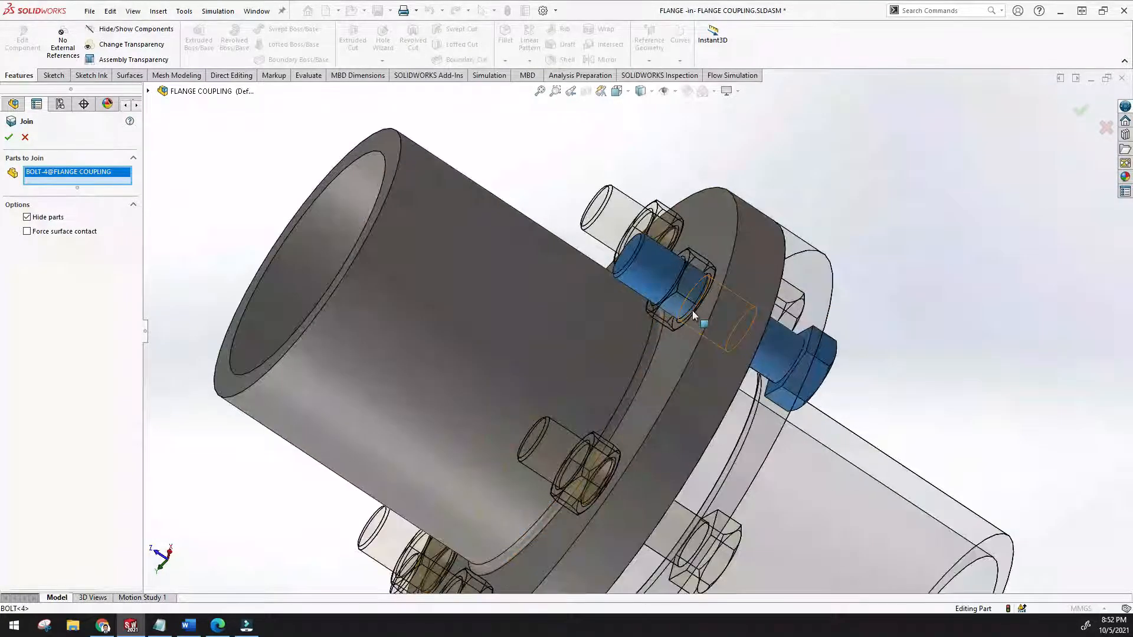
{"action": "left_click", "coordinate": [698, 286]}
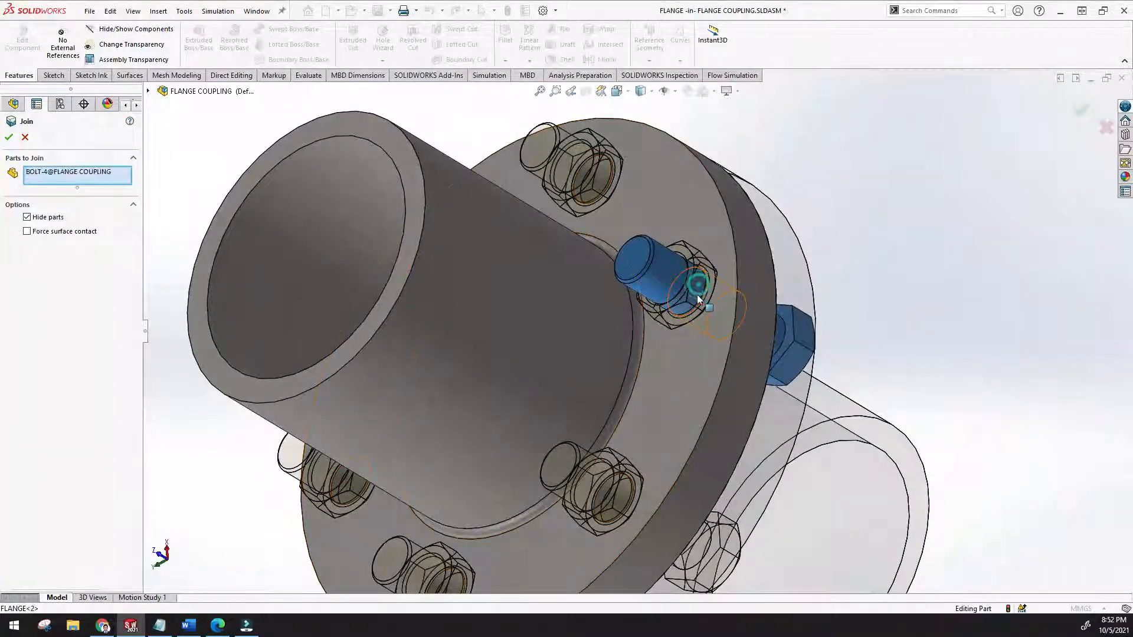
{"action": "middle_click_drag", "start_coordinate": [794, 326], "coordinate": [770, 337]}
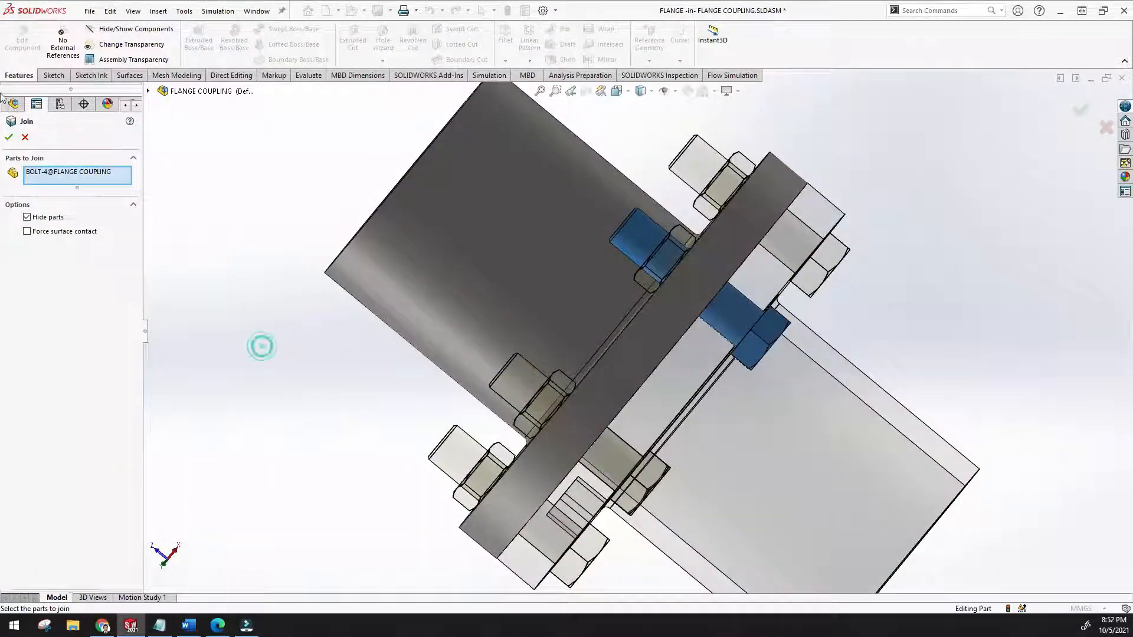
{"action": "middle_click_drag", "start_coordinate": [470, 289], "coordinate": [595, 348]}
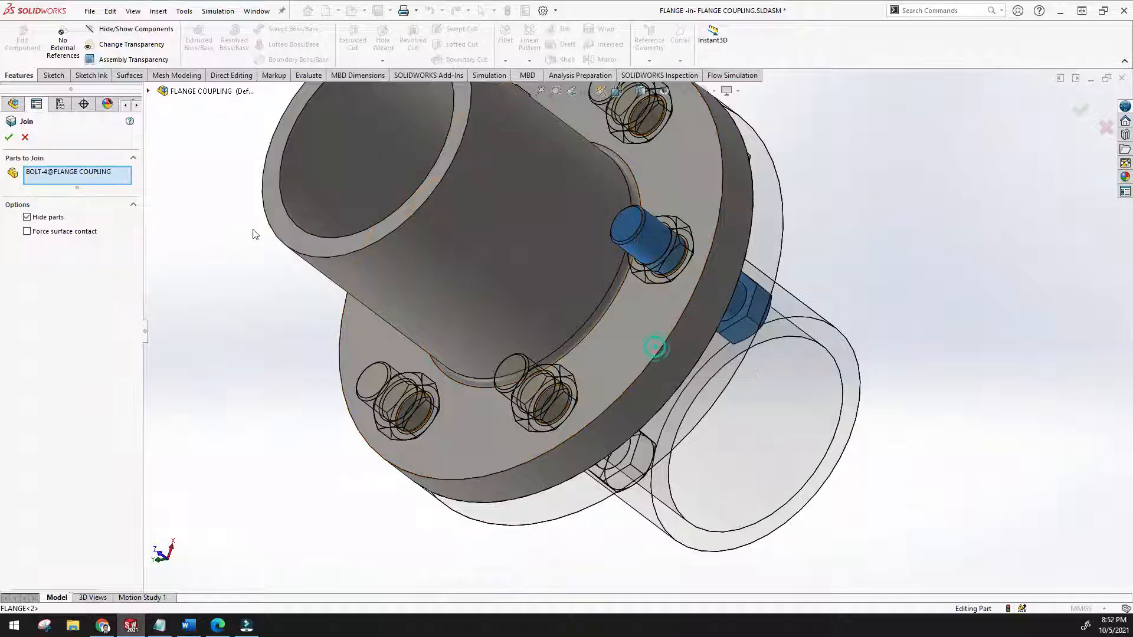
Add BOLT<1> and NUT<1> to the parts to join
{"action": "left_click", "coordinate": [149, 92]}
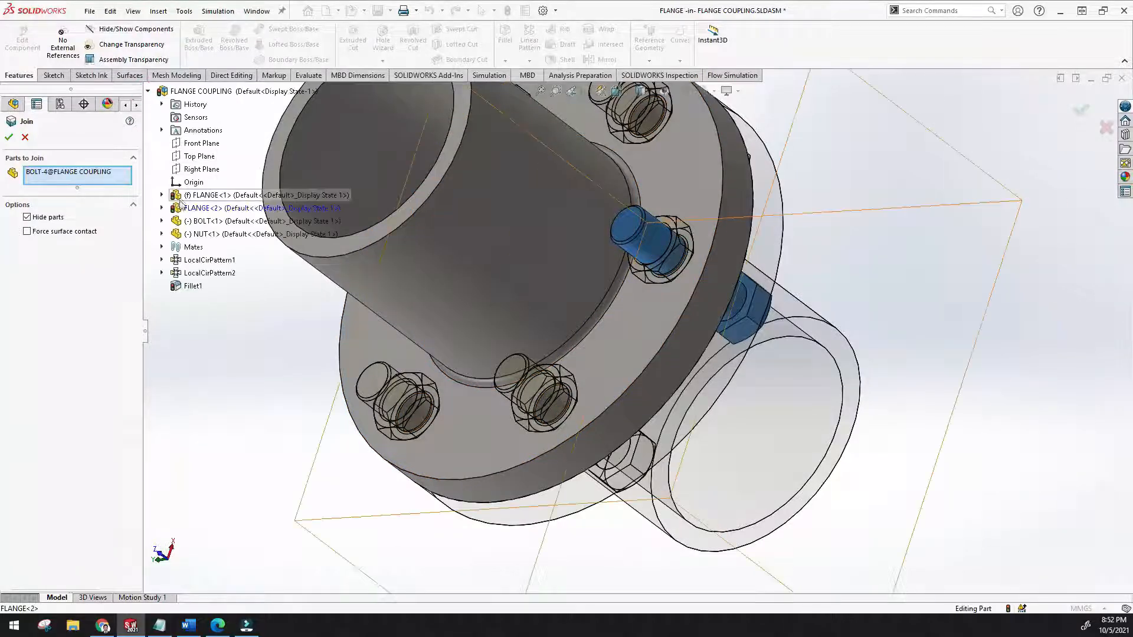
{"action": "left_click", "coordinate": [205, 222]}
{"action": "middle_click_drag", "start_coordinate": [212, 236], "coordinate": [306, 250]}
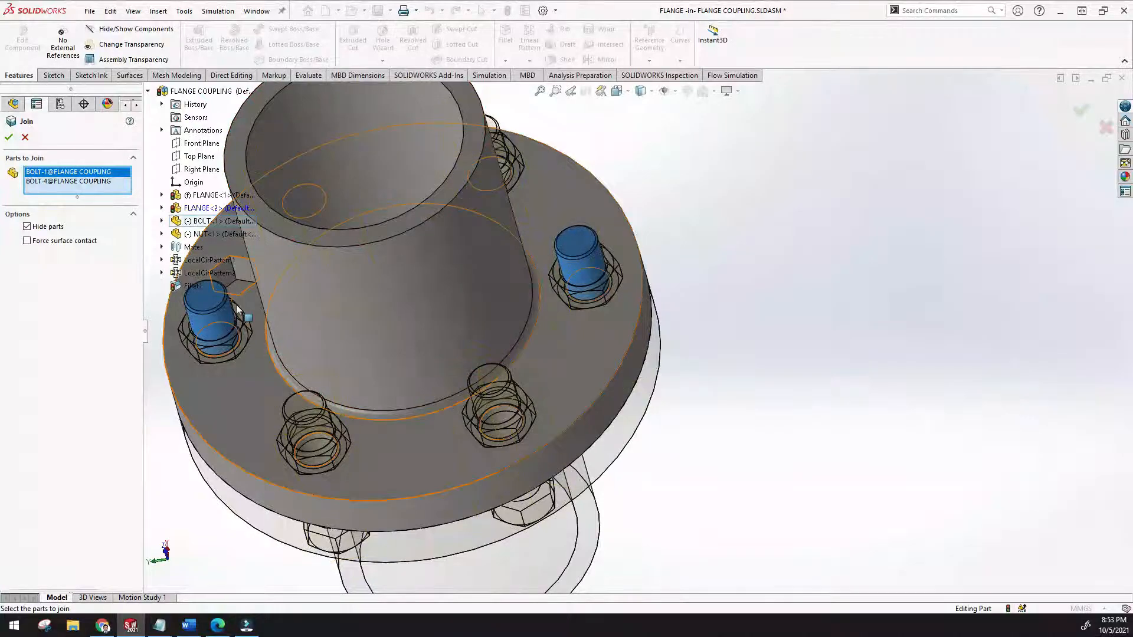
{"action": "scroll", "coordinate": [327, 316], "scroll_direction": "down", "scroll_amount": 3}
{"action": "scroll", "coordinate": [336, 317], "scroll_direction": "up", "scroll_amount": 3}
{"action": "scroll", "coordinate": [342, 319], "scroll_direction": "down", "scroll_amount": 3}
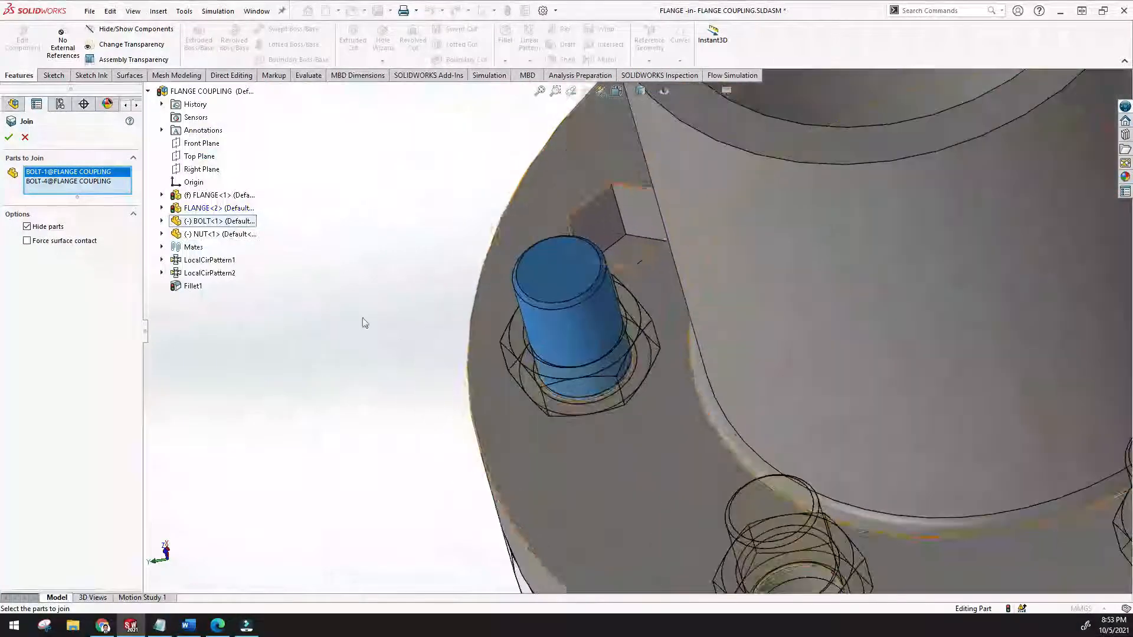
{"action": "left_click", "coordinate": [198, 234]}
{"action": "scroll", "coordinate": [332, 285], "scroll_direction": "up", "scroll_amount": 1}
{"action": "middle_click_drag", "start_coordinate": [354, 278], "coordinate": [403, 354]}
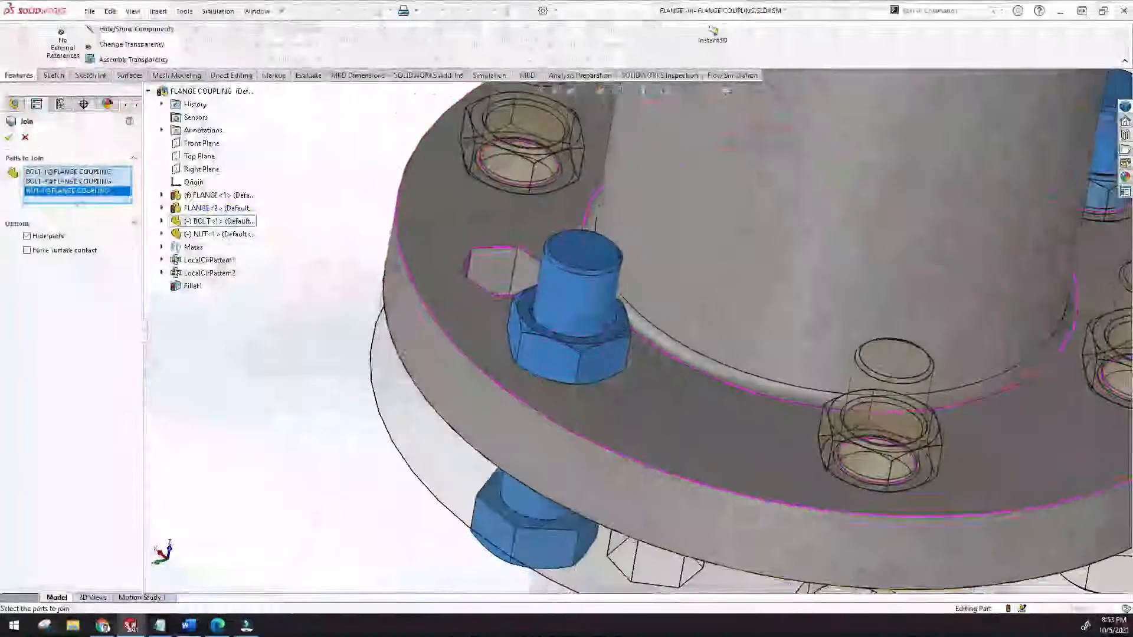
Remove BOLT<1> from the parts to join and add it again
{"action": "right_click", "coordinate": [90, 171]}
{"action": "left_click", "coordinate": [121, 196]}
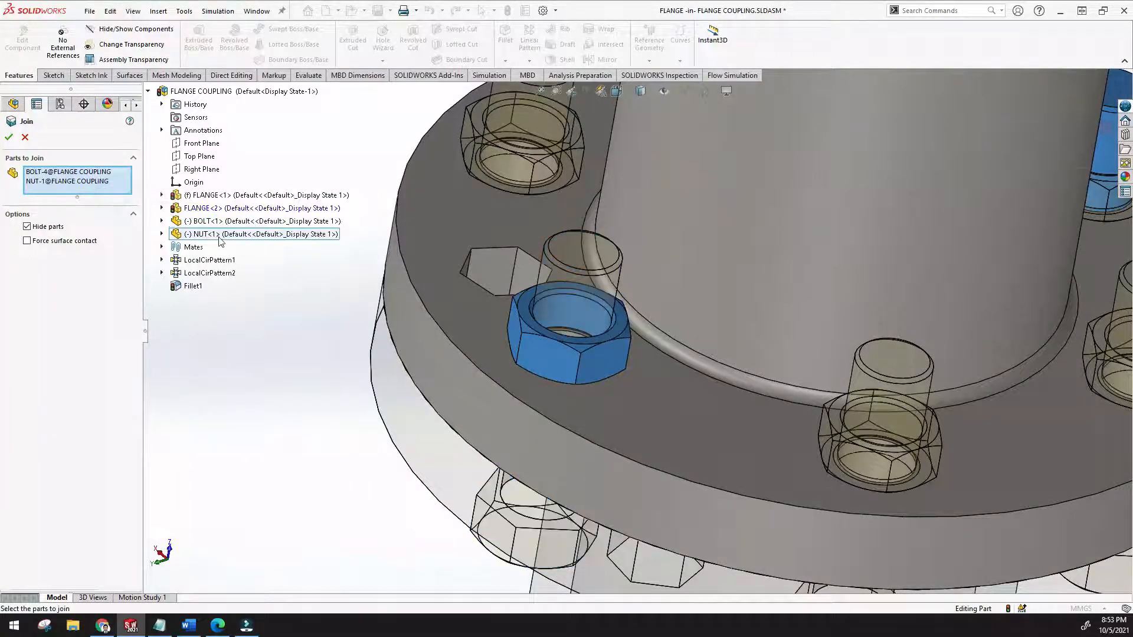
{"action": "scroll", "coordinate": [473, 336], "scroll_direction": "up", "scroll_amount": 3}
{"action": "left_click", "coordinate": [195, 222]}
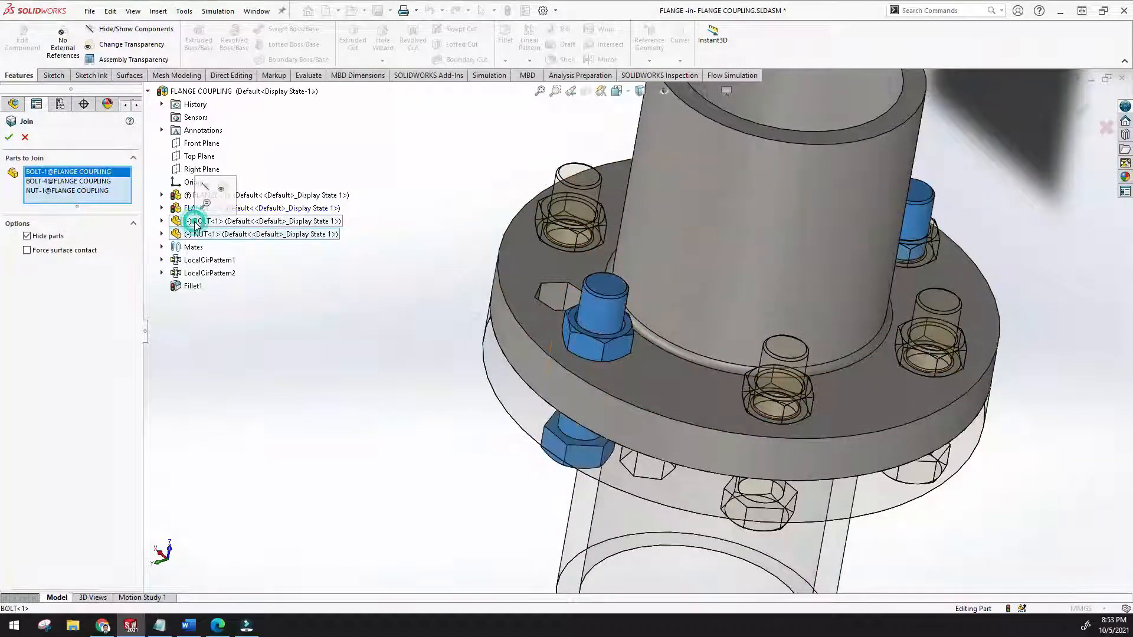
Clear all selected parts from the Join feature
{"action": "middle_click_drag", "start_coordinate": [401, 268], "coordinate": [384, 251]}
{"action": "left_click", "coordinate": [30, 183]}
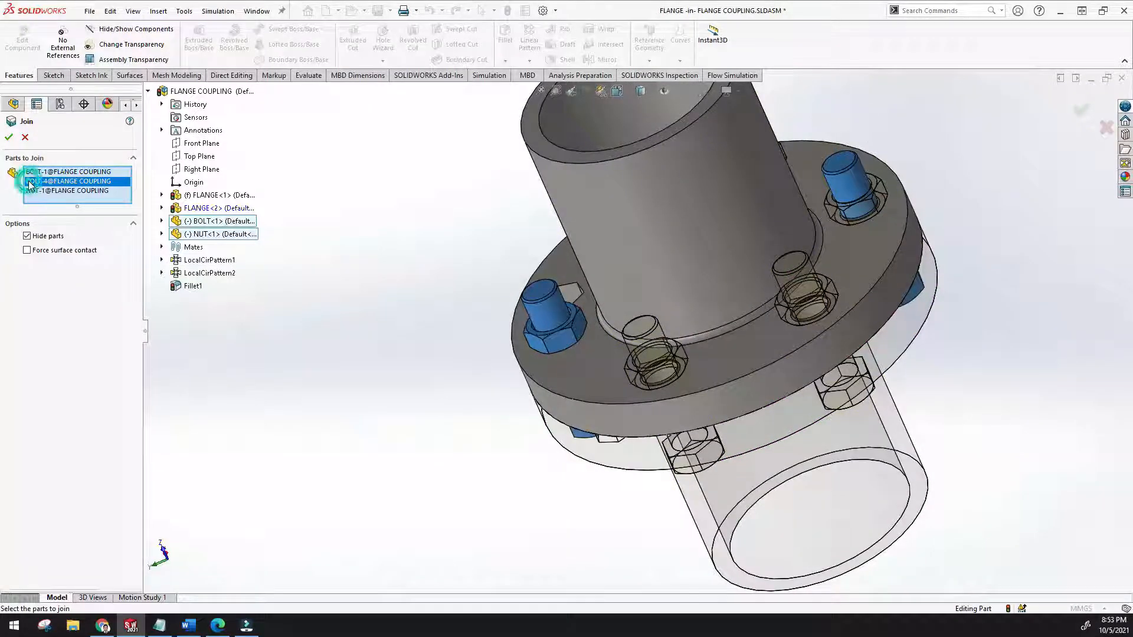
{"action": "left_click", "coordinate": [56, 192]}
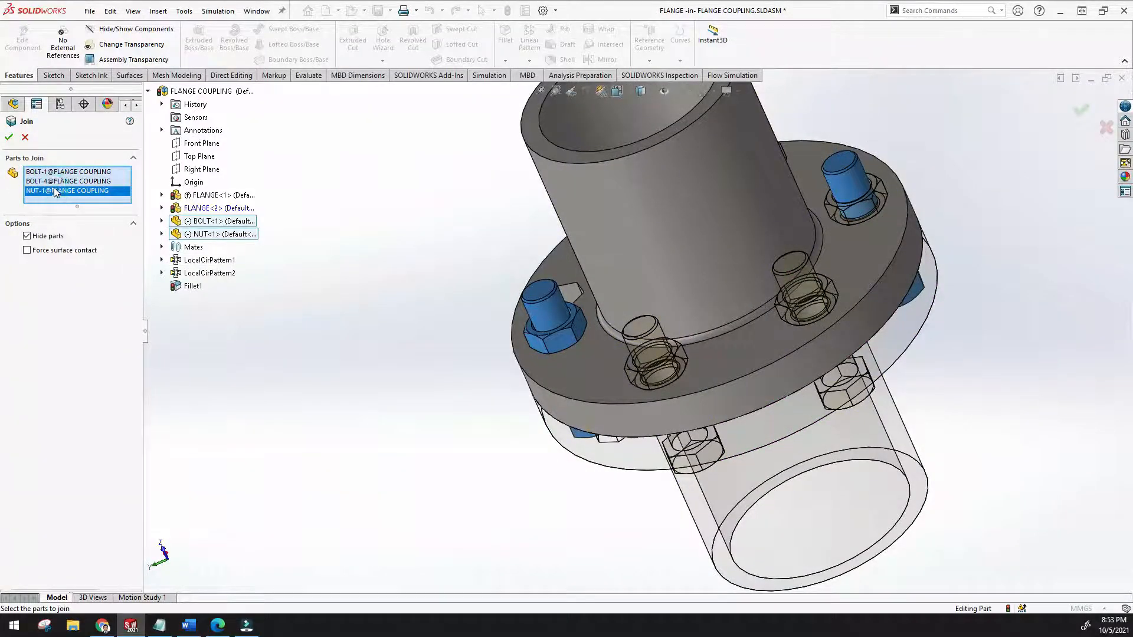
{"action": "right_click", "coordinate": [64, 194]}
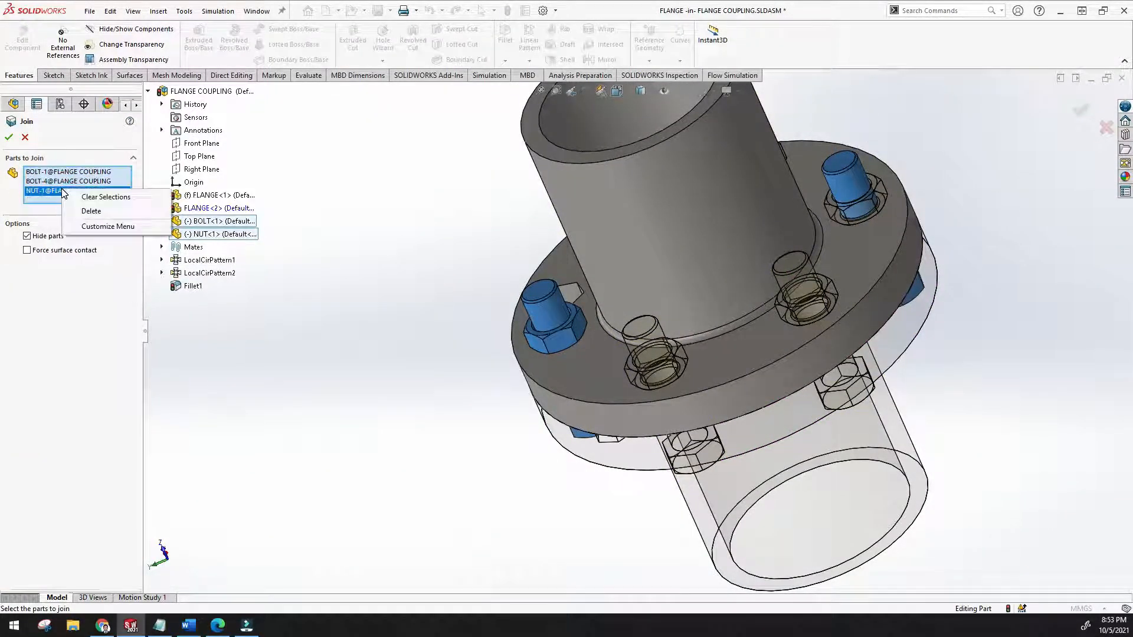
{"action": "left_click", "coordinate": [101, 198]}
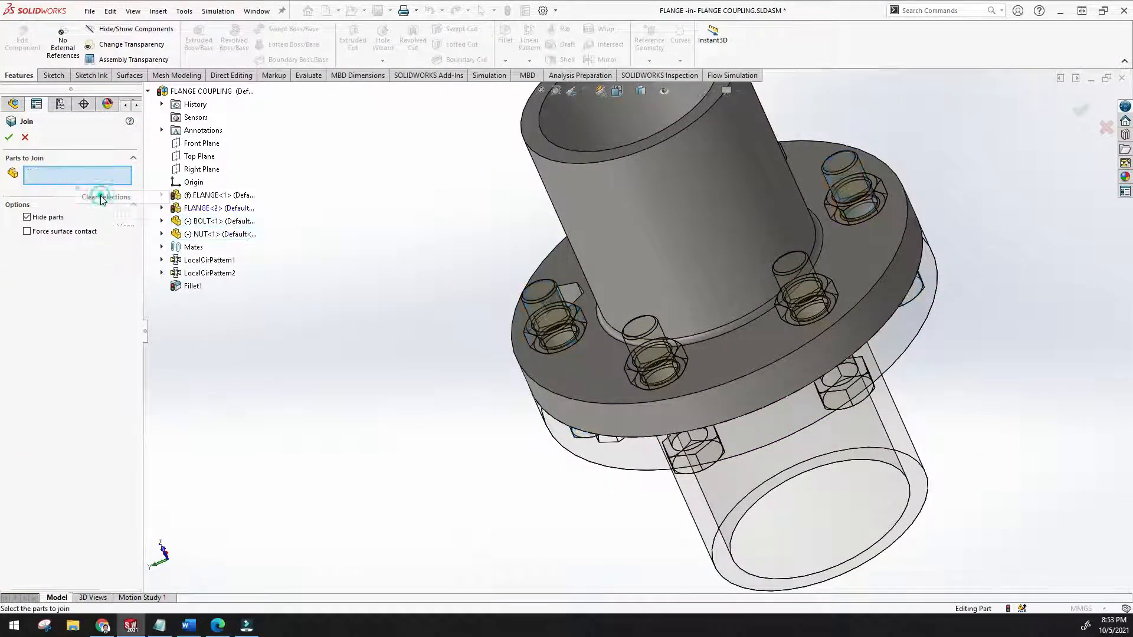
Join BOLT<1> and NUT<1> into FLANGE<2> with Hide parts enabled, and dismiss the rebuild error report
{"action": "left_click", "coordinate": [200, 222]}
{"action": "left_click", "coordinate": [235, 236]}
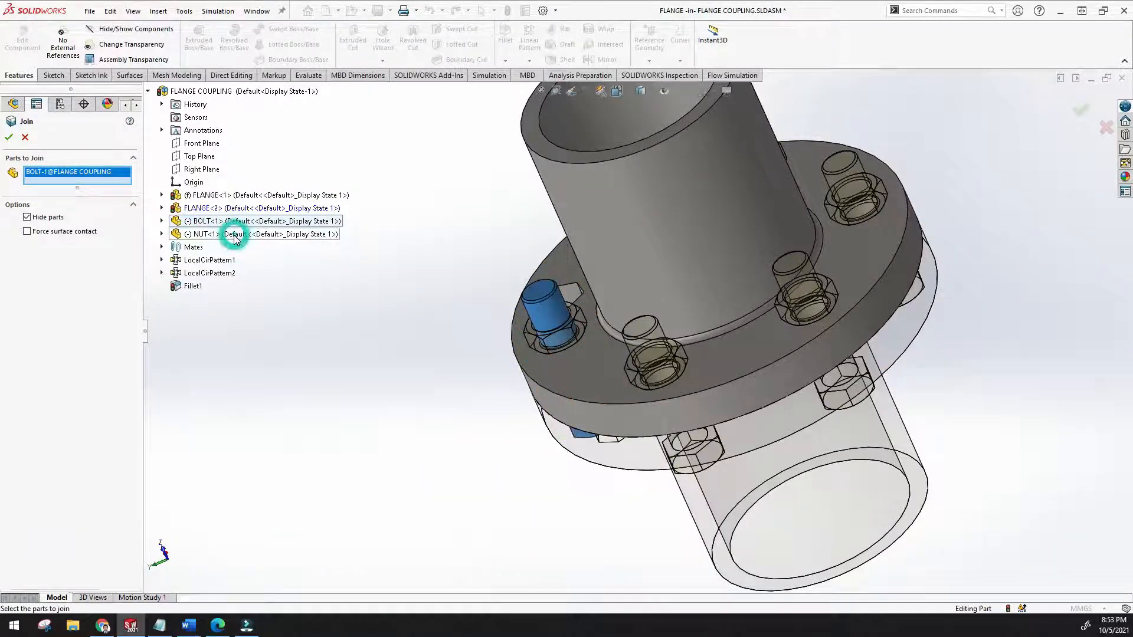
{"action": "left_click", "coordinate": [188, 235]}
{"action": "middle_click_drag", "start_coordinate": [321, 254], "coordinate": [404, 182]}
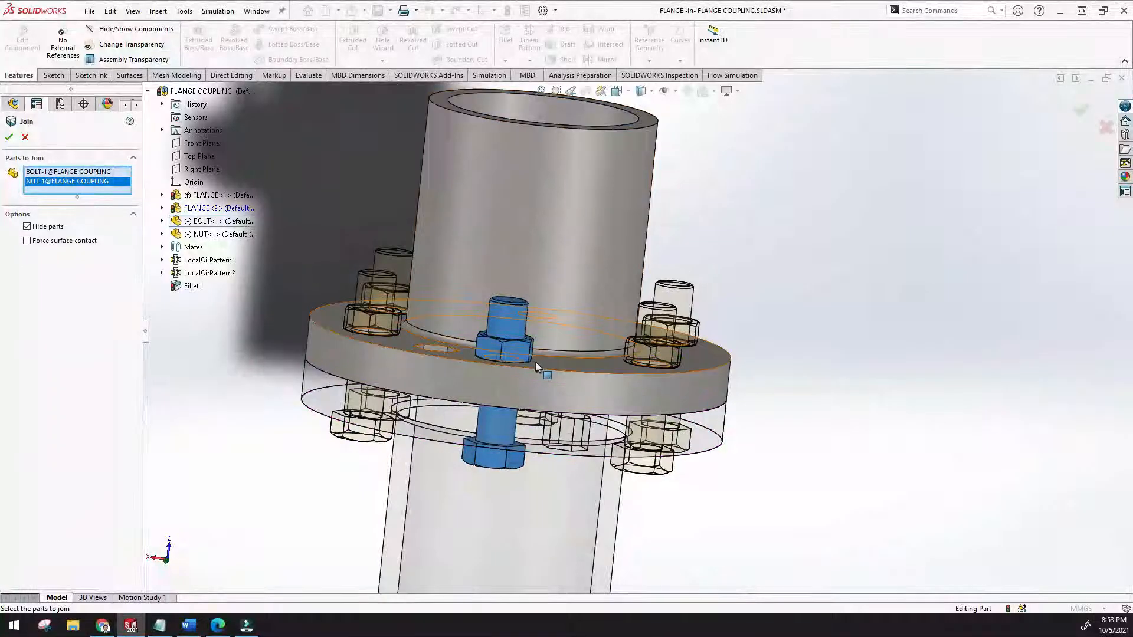
{"action": "scroll", "coordinate": [406, 369], "scroll_direction": "up", "scroll_amount": 4}
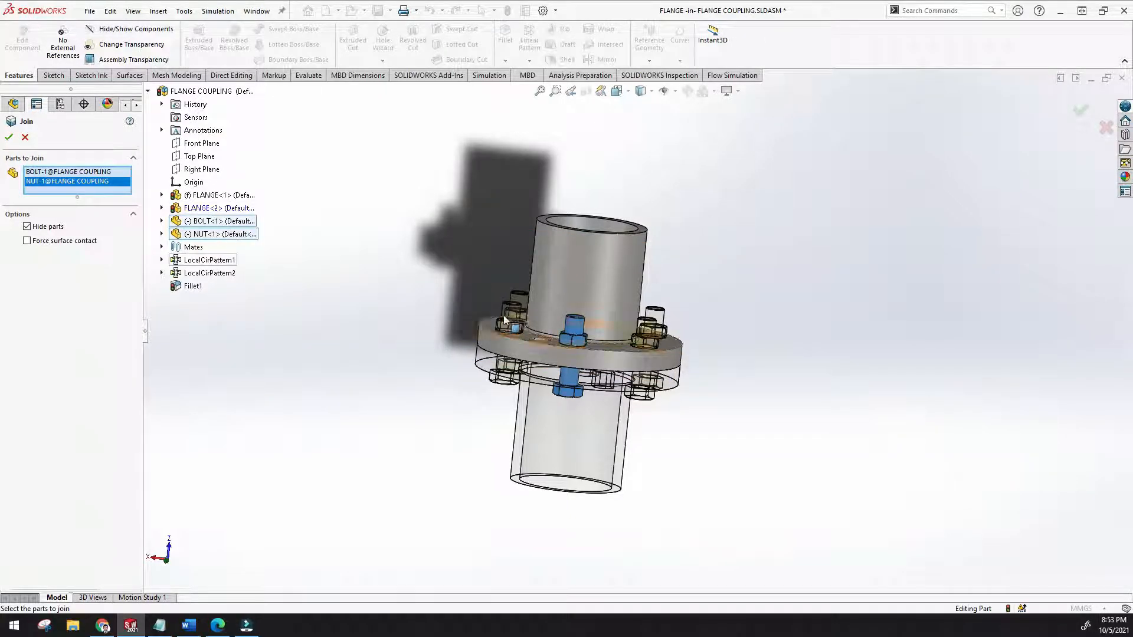
{"action": "middle_click_drag", "start_coordinate": [436, 275], "coordinate": [437, 354]}
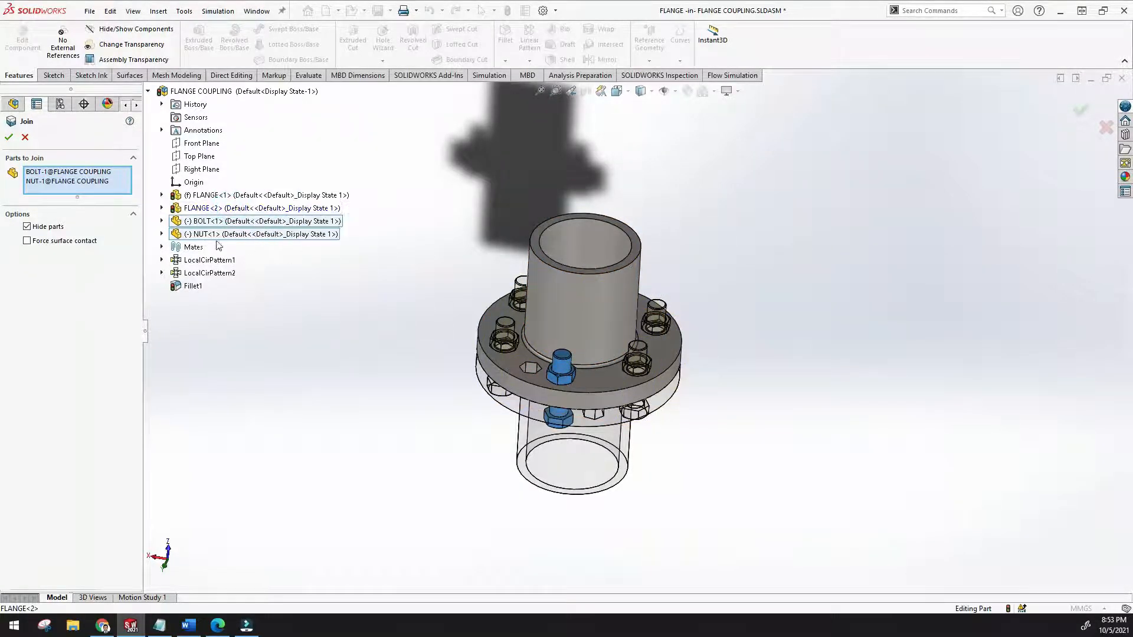
{"action": "left_click", "coordinate": [9, 138]}
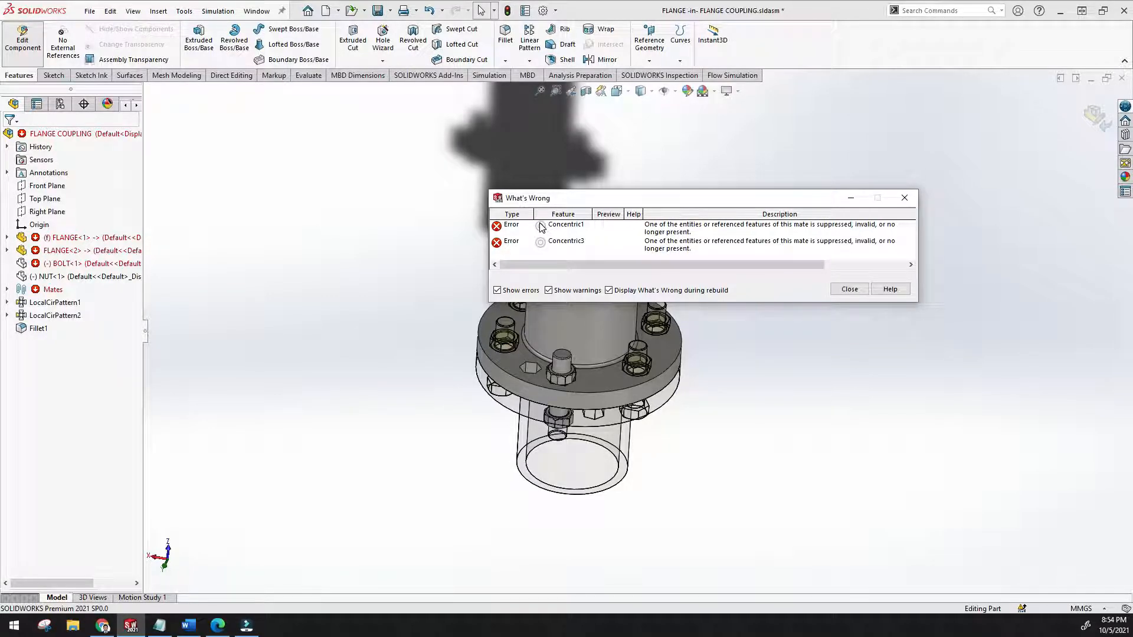
{"action": "left_click", "coordinate": [849, 289]}
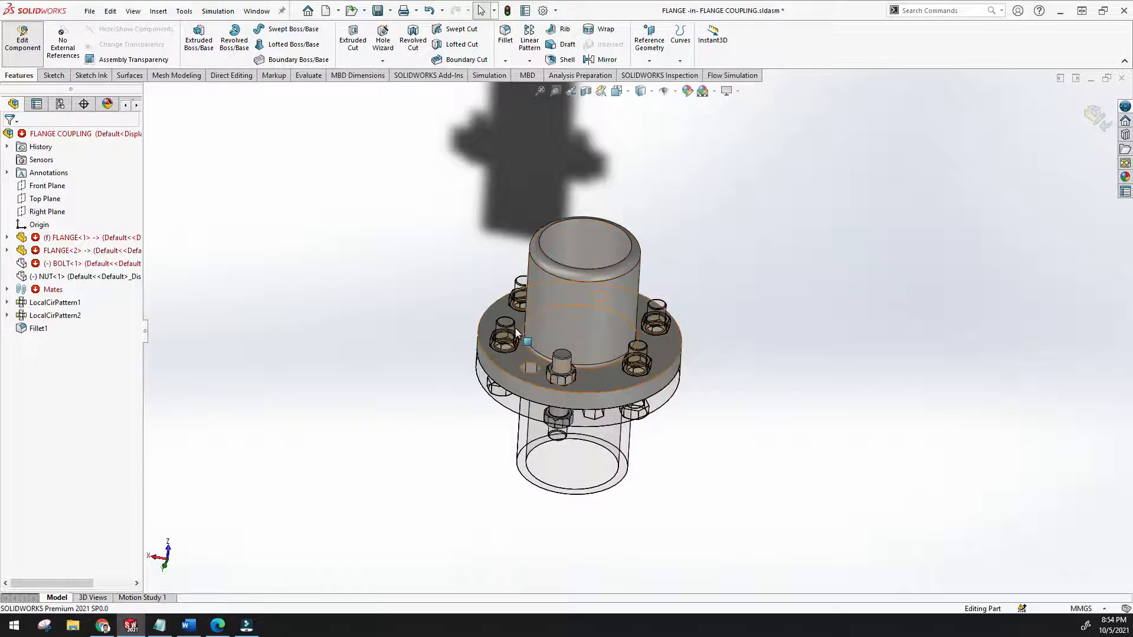
Examine the assembly's mates and the error details of the Concentric1 mate
{"action": "scroll", "coordinate": [499, 372], "scroll_direction": "down", "scroll_amount": 2}
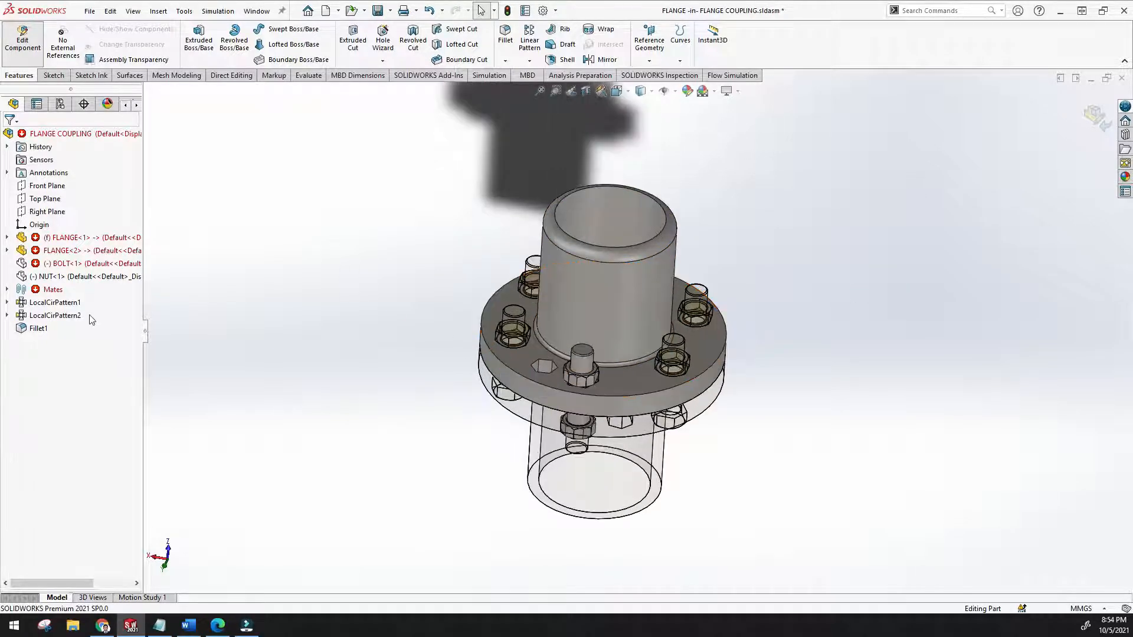
{"action": "left_click", "coordinate": [8, 289]}
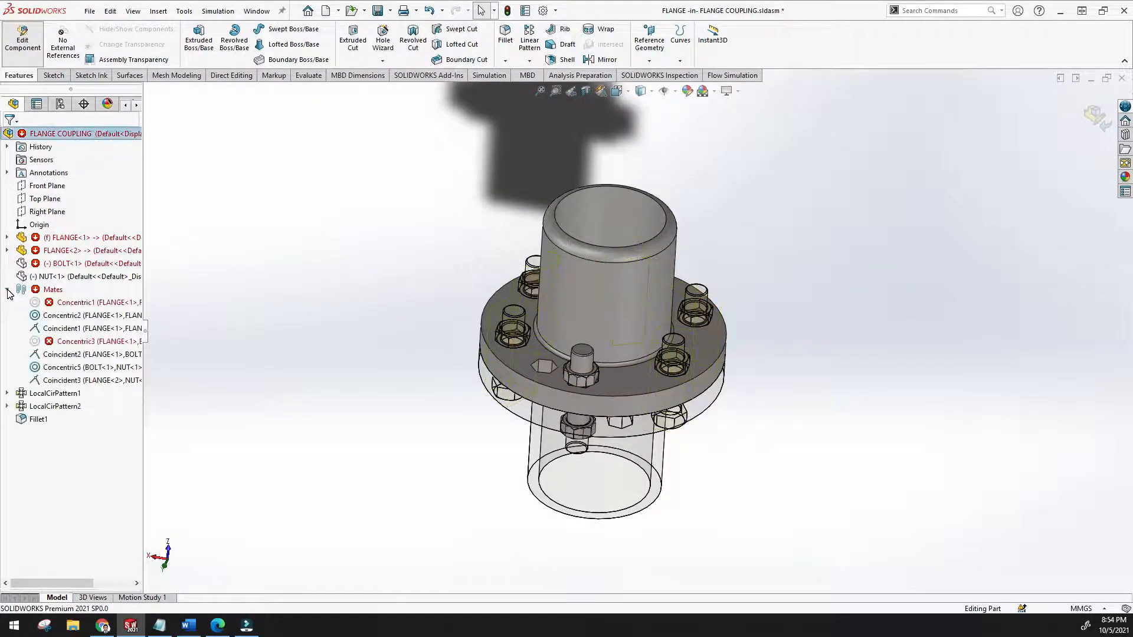
{"action": "left_click", "coordinate": [82, 303]}
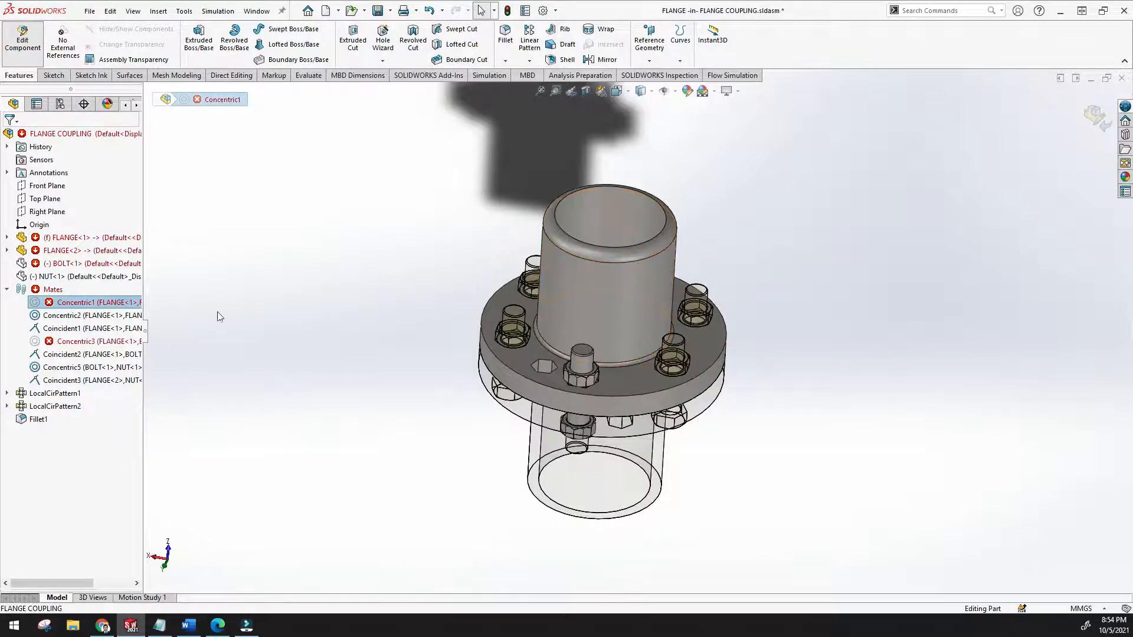
{"action": "right_click", "coordinate": [97, 304]}
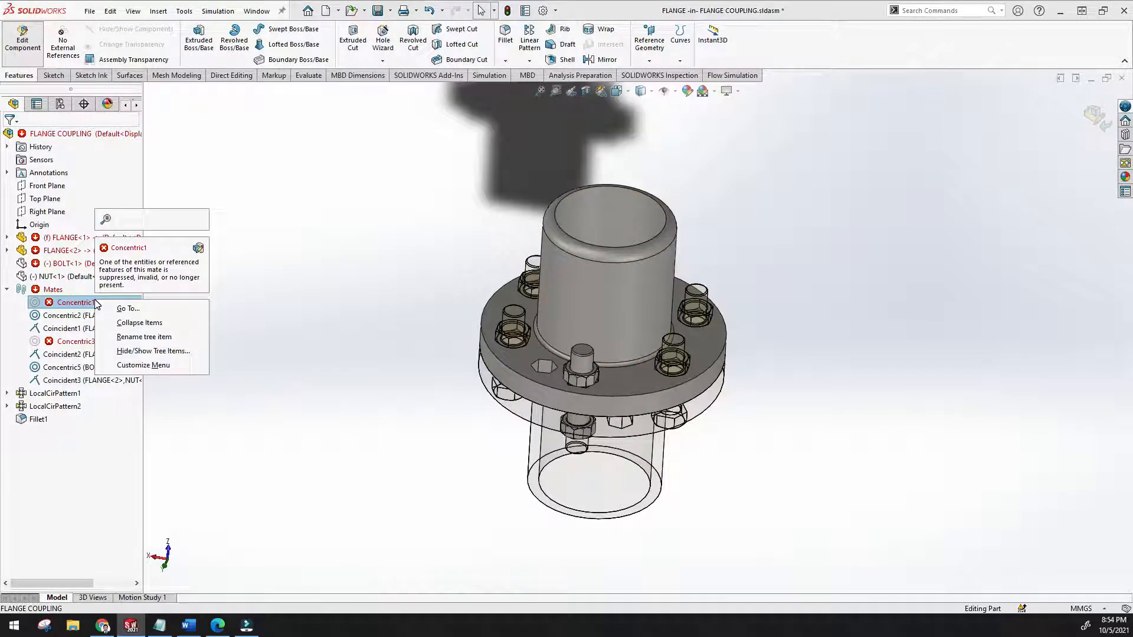
{"action": "right_click", "coordinate": [73, 303]}
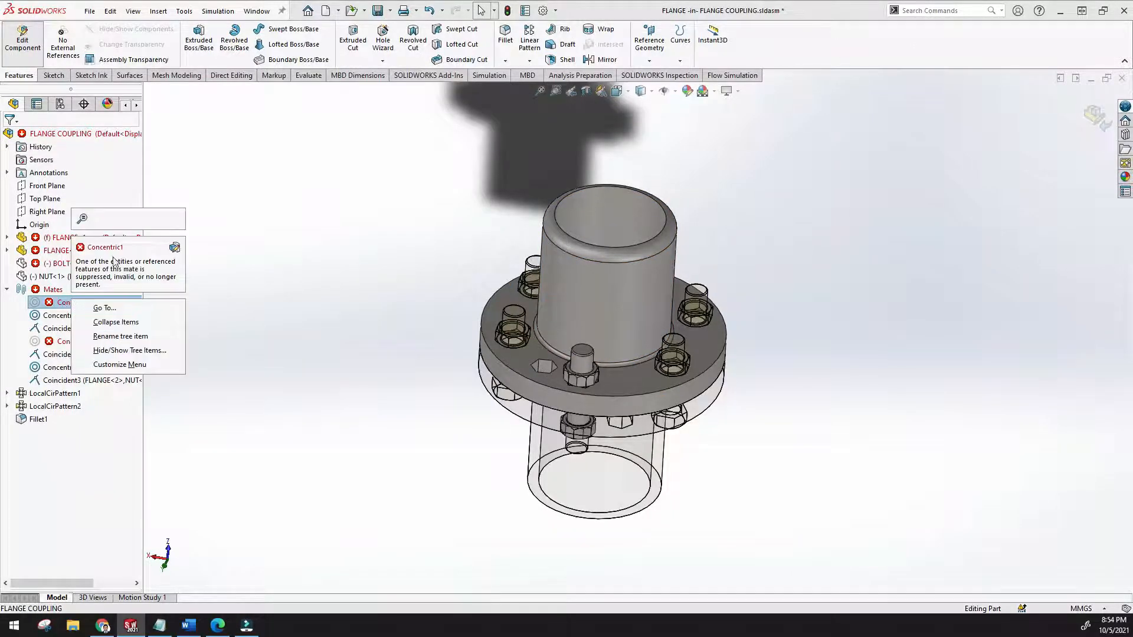
{"action": "left_click", "coordinate": [43, 303]}
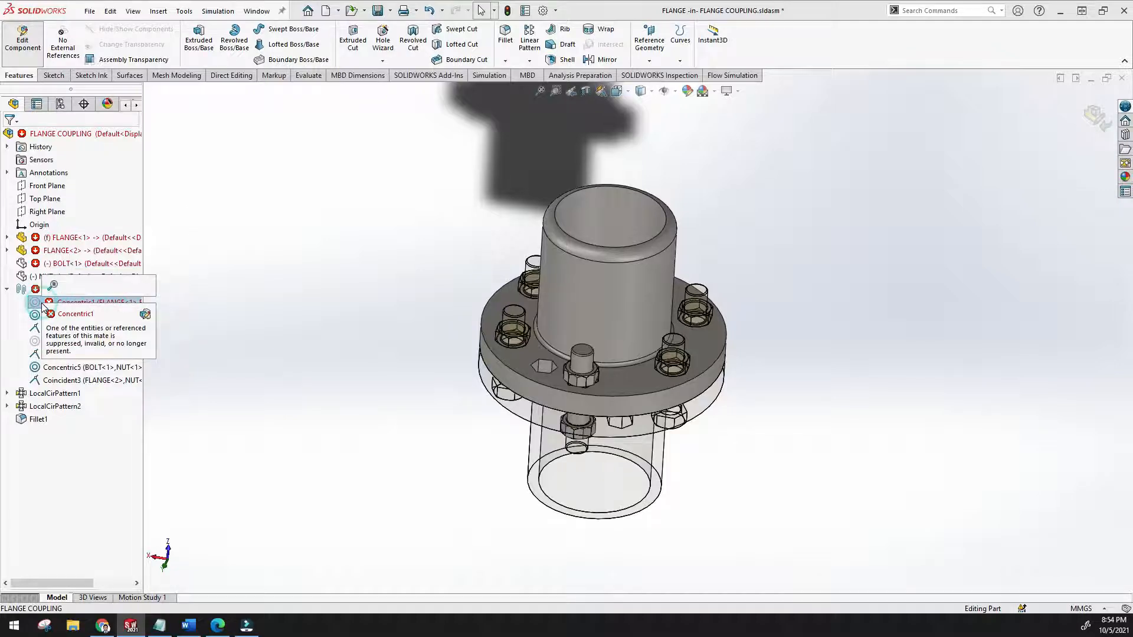
{"action": "left_click", "coordinate": [349, 294]}
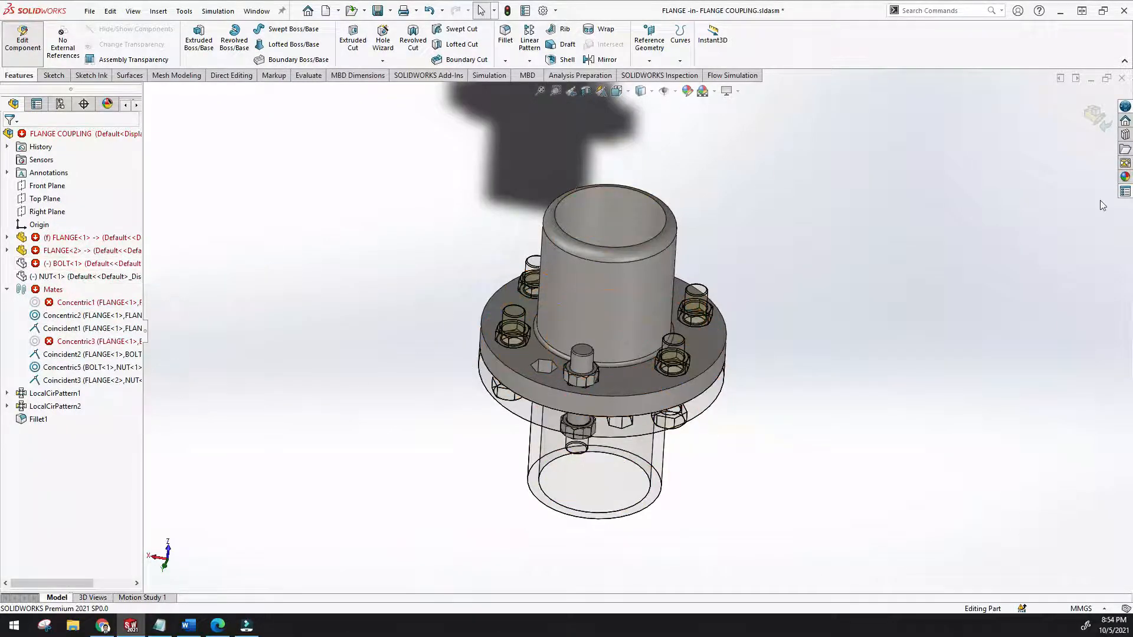
Return from part editing to the assembly and inspect the faces of the joined nut on the flange
{"action": "left_click", "coordinate": [1104, 118]}
{"action": "middle_click_drag", "start_coordinate": [751, 264], "coordinate": [444, 359]}
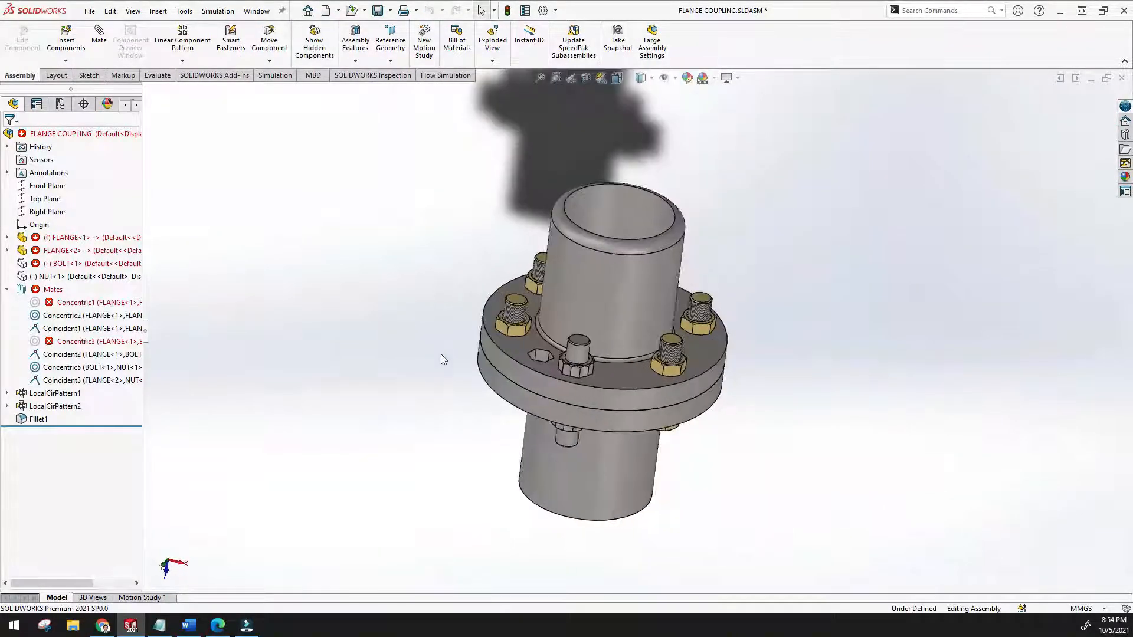
{"action": "scroll", "coordinate": [530, 360], "scroll_direction": "down", "scroll_amount": 8}
{"action": "scroll", "coordinate": [710, 378], "scroll_direction": "down", "scroll_amount": 3}
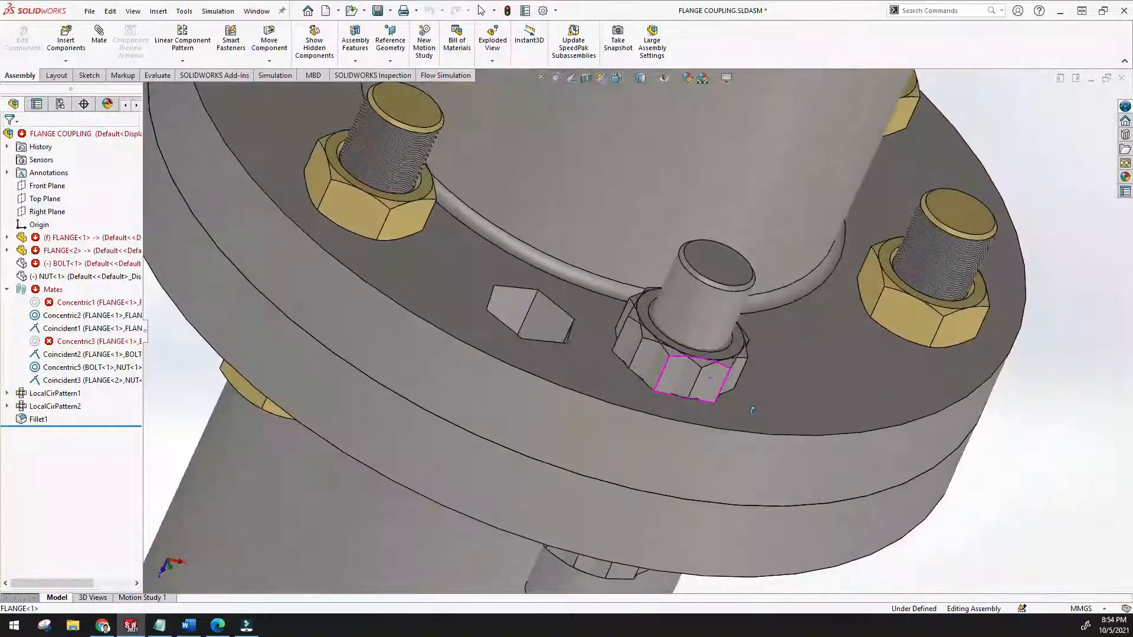
{"action": "left_click", "coordinate": [691, 376]}
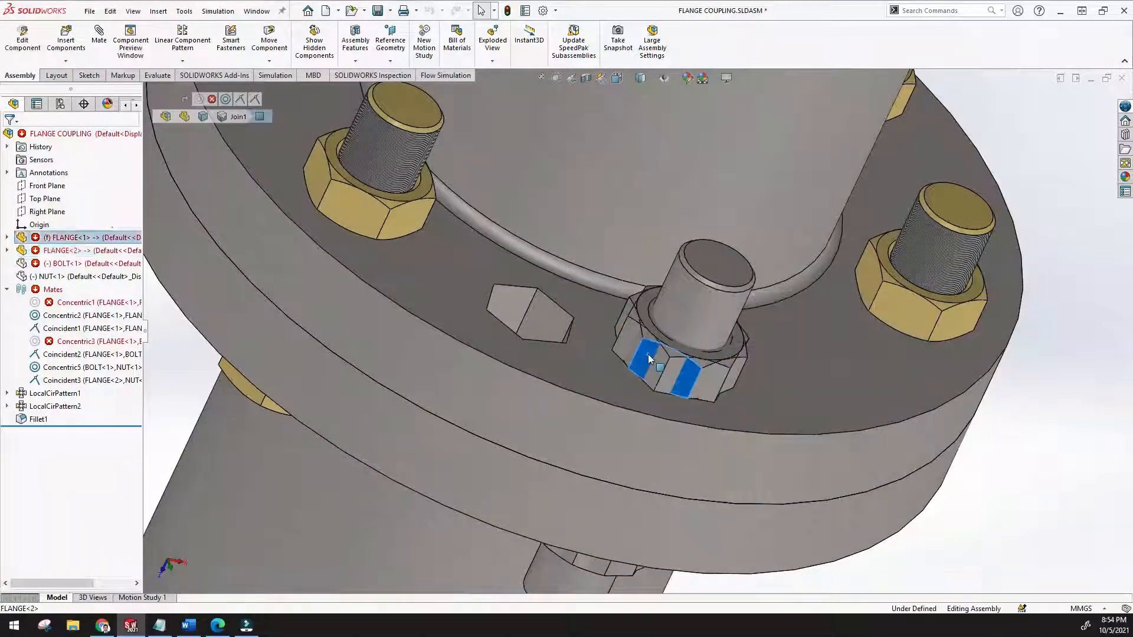
{"action": "scroll", "coordinate": [679, 373], "scroll_direction": "up", "scroll_amount": 10}
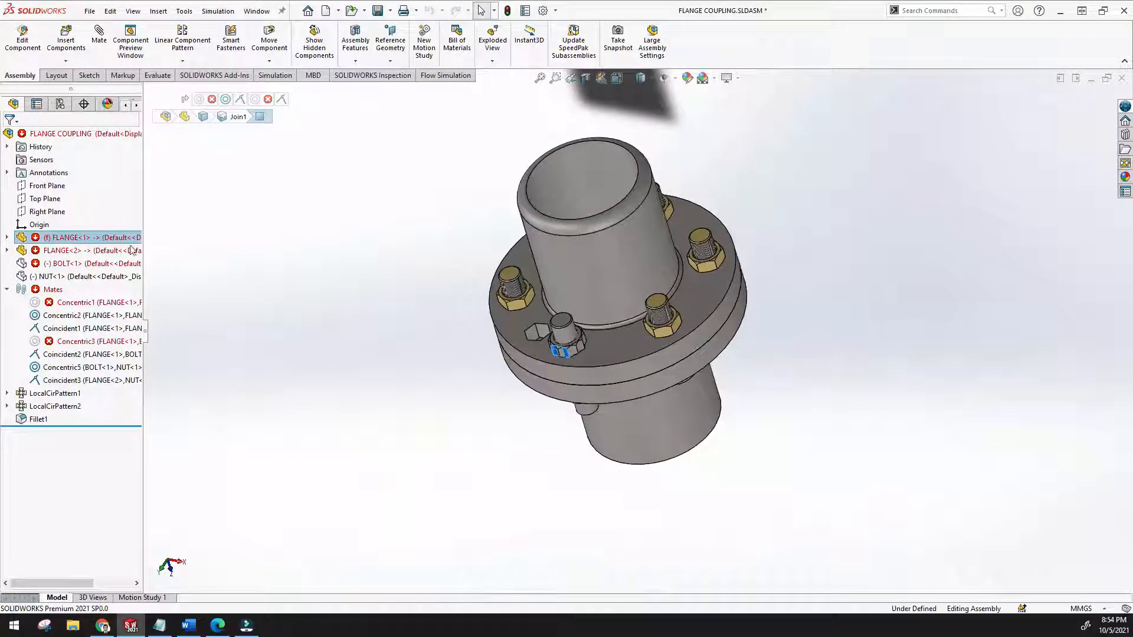
Delete the broken Concentric1 and Concentric3 mates from the assembly
{"action": "left_click", "coordinate": [80, 303]}
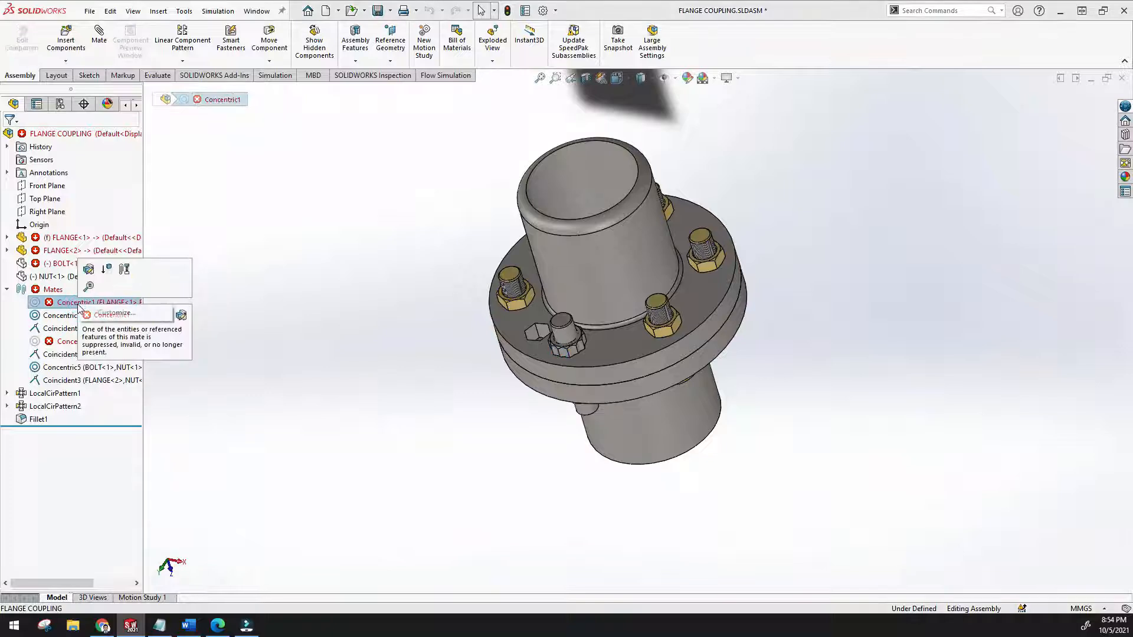
{"action": "right_click", "coordinate": [63, 307]}
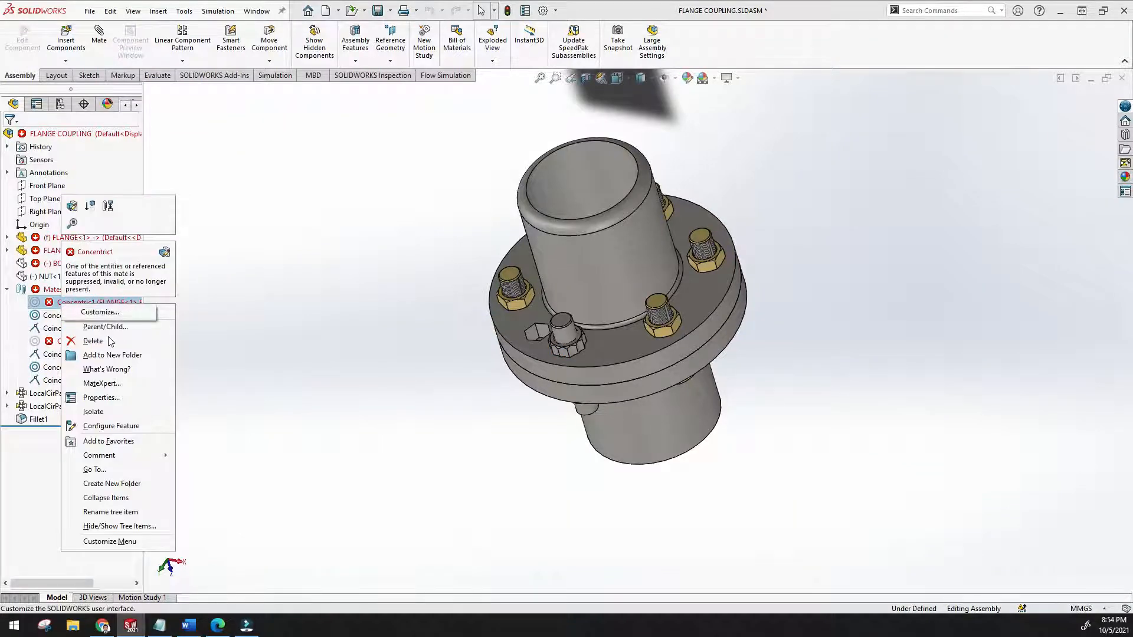
{"action": "left_click", "coordinate": [105, 342]}
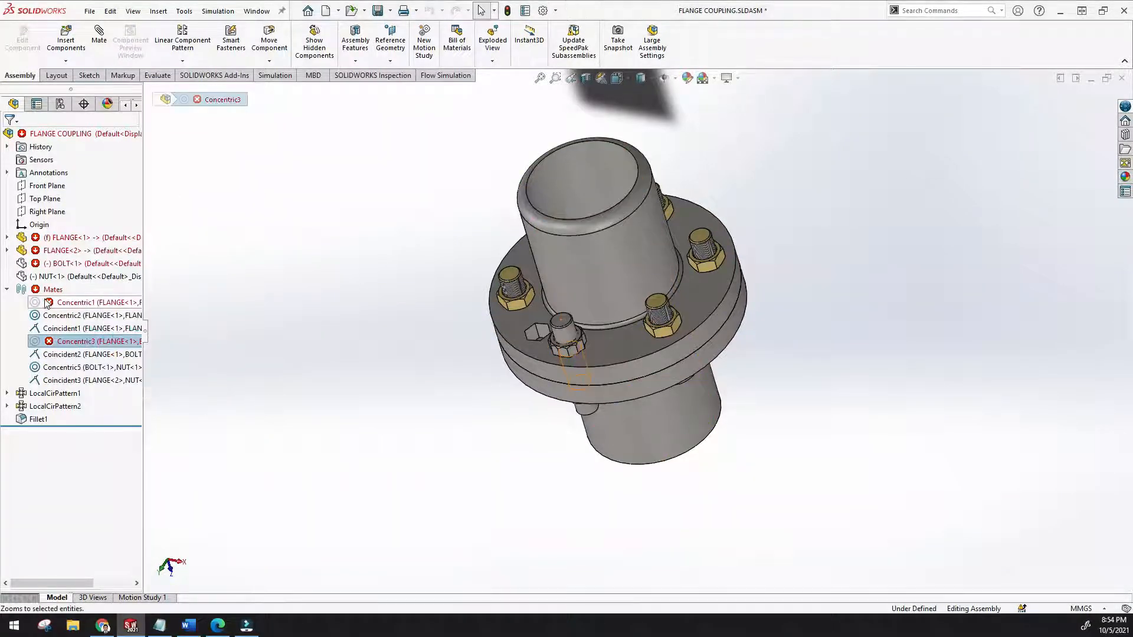
{"action": "right_click", "coordinate": [48, 304]}
{"action": "left_click", "coordinate": [89, 364]}
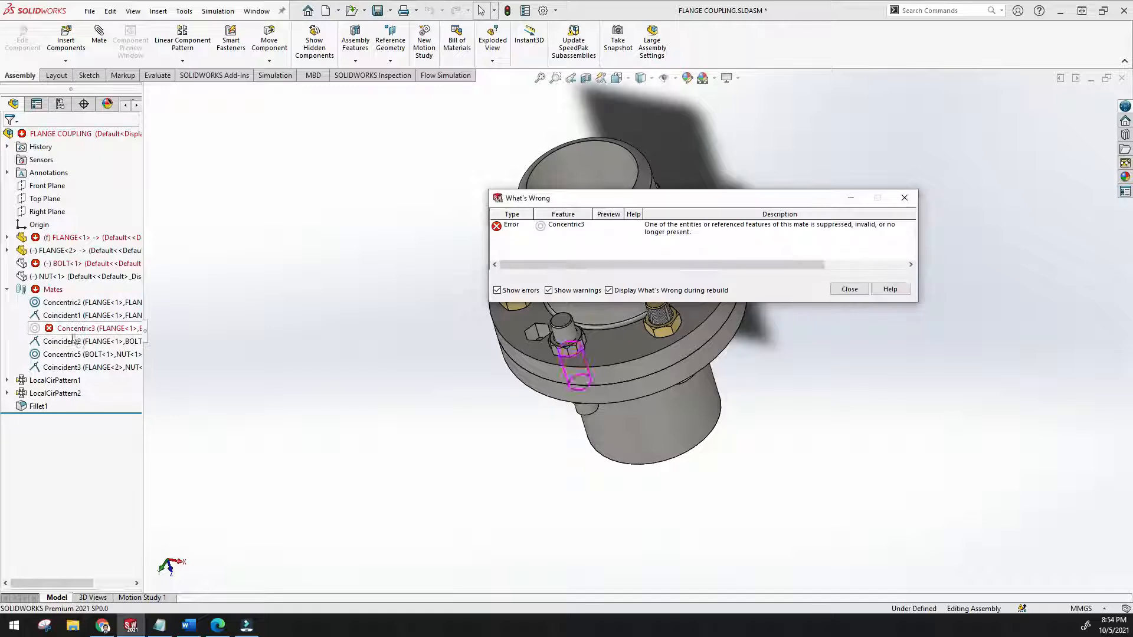
{"action": "left_click", "coordinate": [848, 290]}
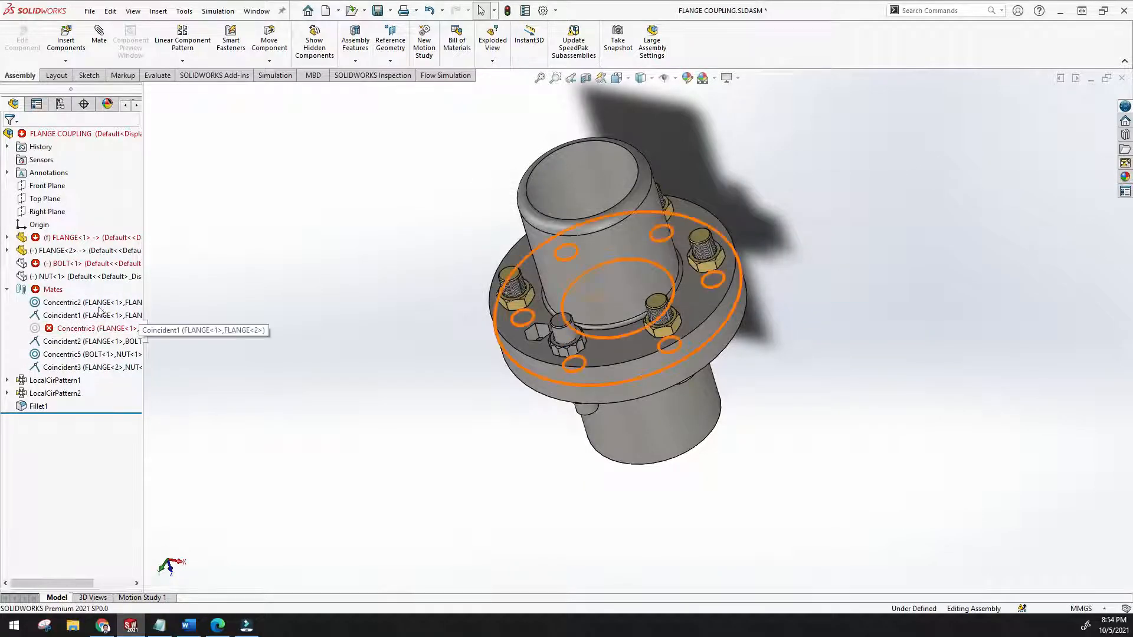
{"action": "right_click", "coordinate": [69, 330]}
{"action": "left_click", "coordinate": [100, 363]}
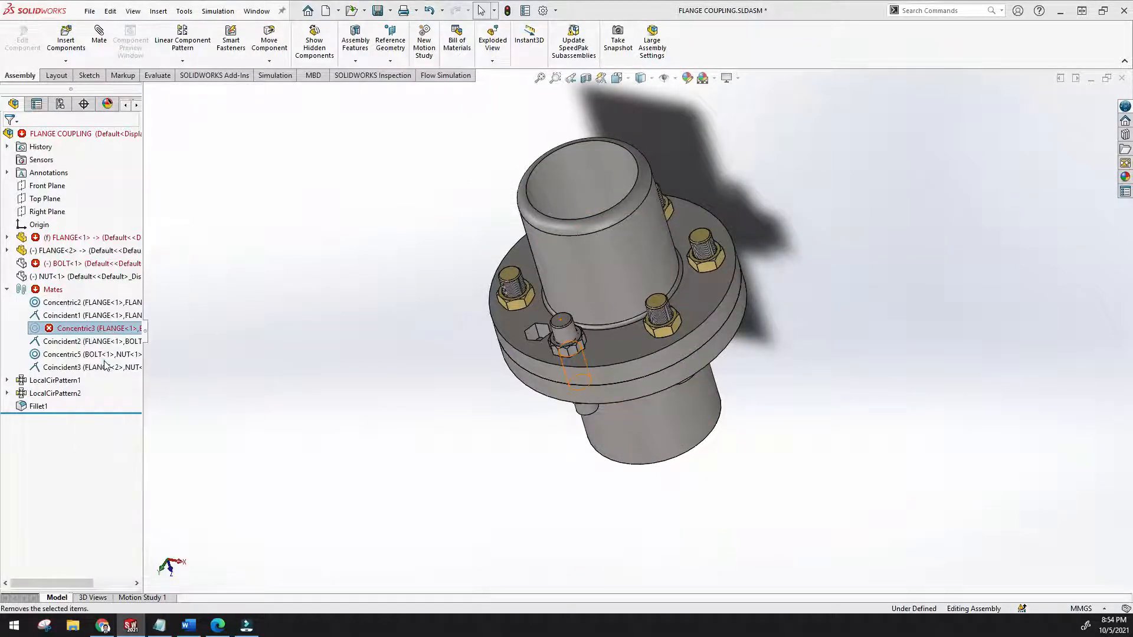
{"action": "middle_click_drag", "start_coordinate": [462, 345], "coordinate": [498, 339]}
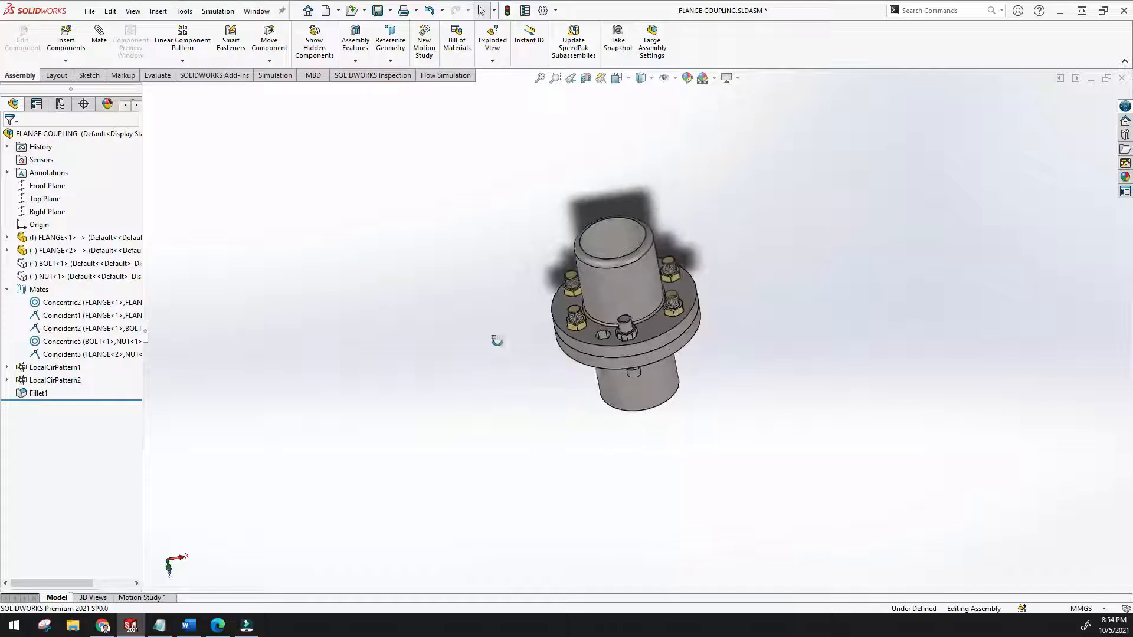
Examine the joined bolt and nut on the coupling and the BOLT<1> and NUT<1> entries among the components and in the History
{"action": "left_click", "coordinate": [6, 289]}
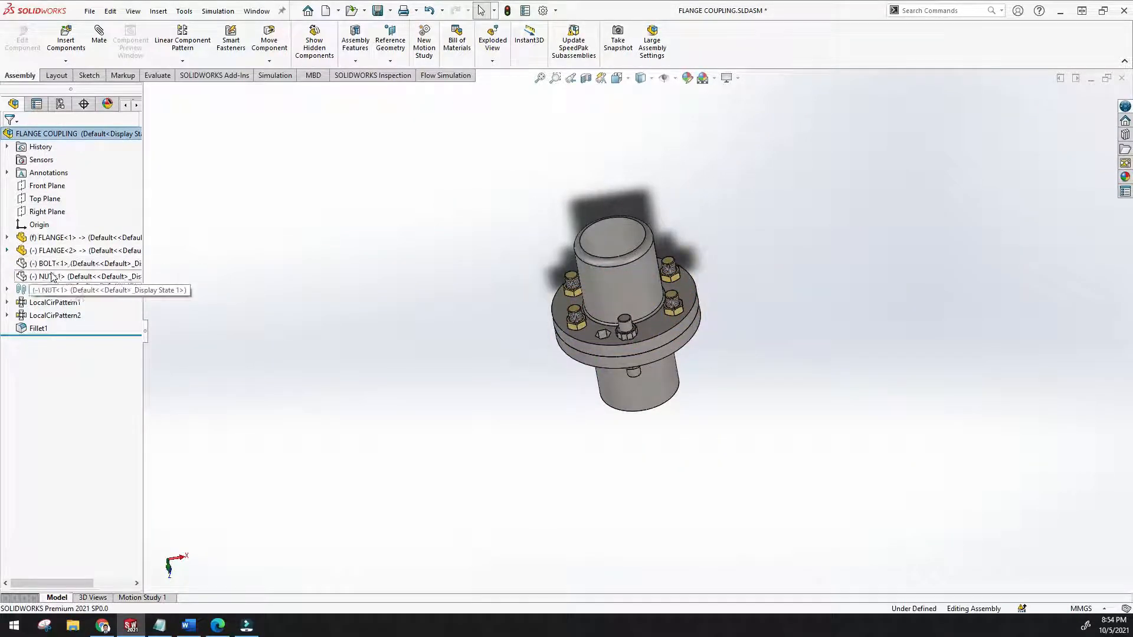
{"action": "scroll", "coordinate": [550, 336], "scroll_direction": "down", "scroll_amount": 5}
{"action": "middle_click_drag", "start_coordinate": [551, 337], "coordinate": [663, 370]}
{"action": "middle_click_drag", "start_coordinate": [594, 305], "coordinate": [727, 349]}
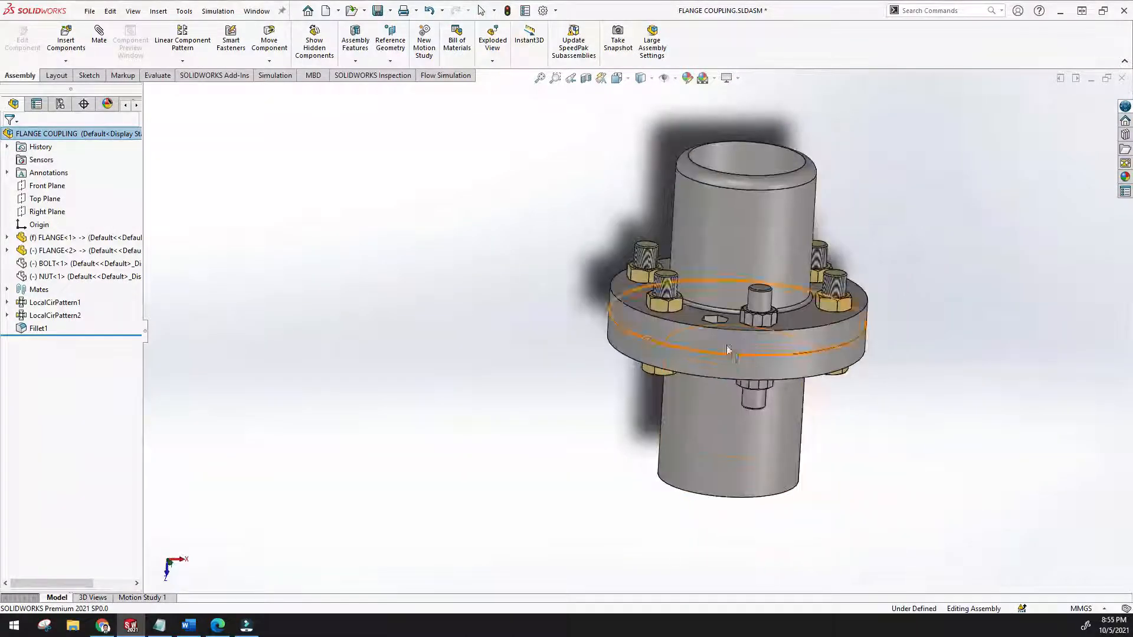
{"action": "left_click", "coordinate": [22, 275]}
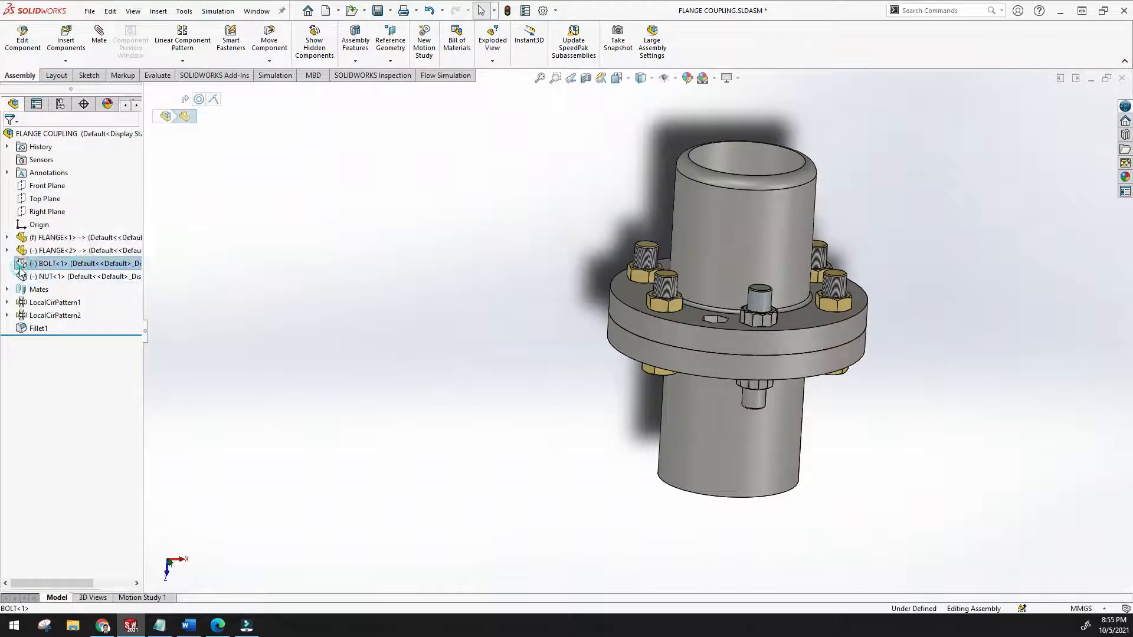
{"action": "left_click", "coordinate": [286, 250]}
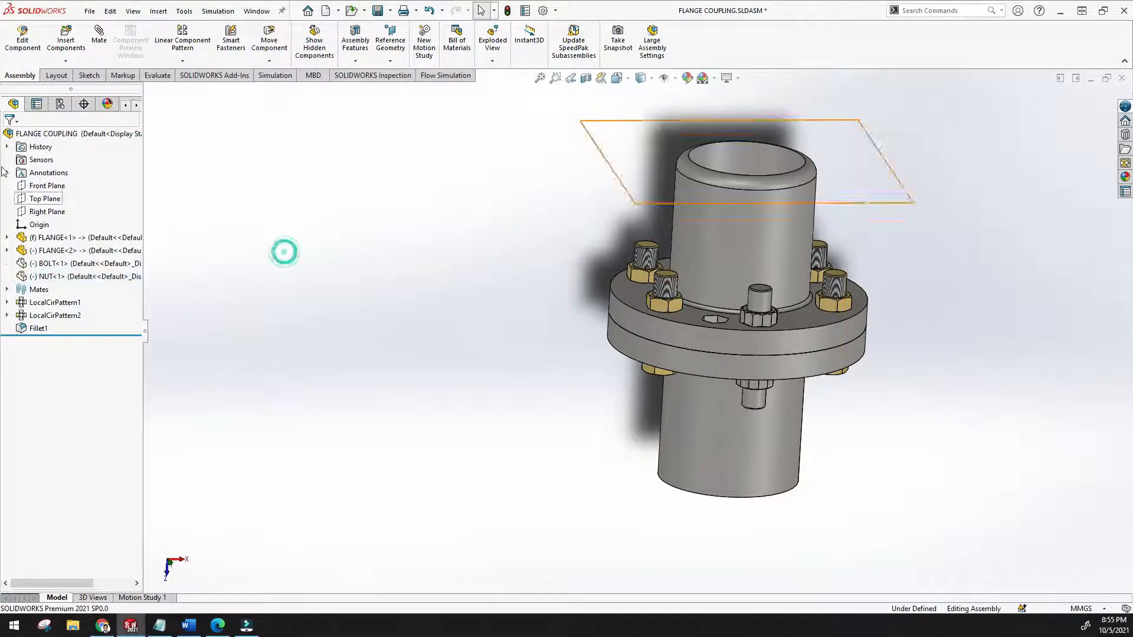
{"action": "left_click", "coordinate": [7, 147]}
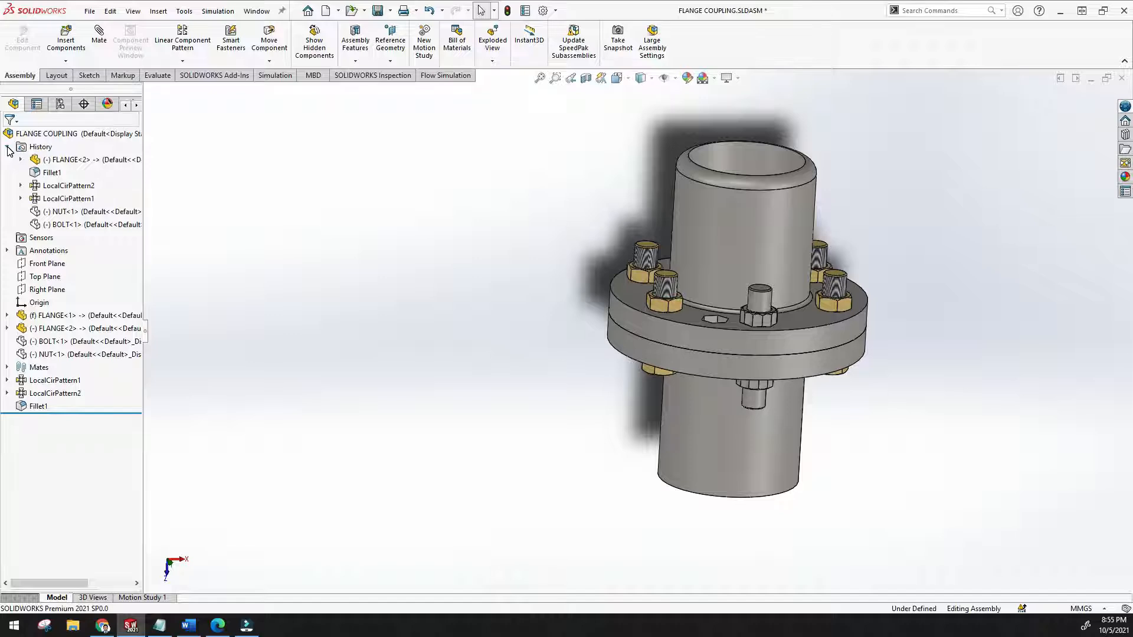
{"action": "left_click", "coordinate": [76, 213]}
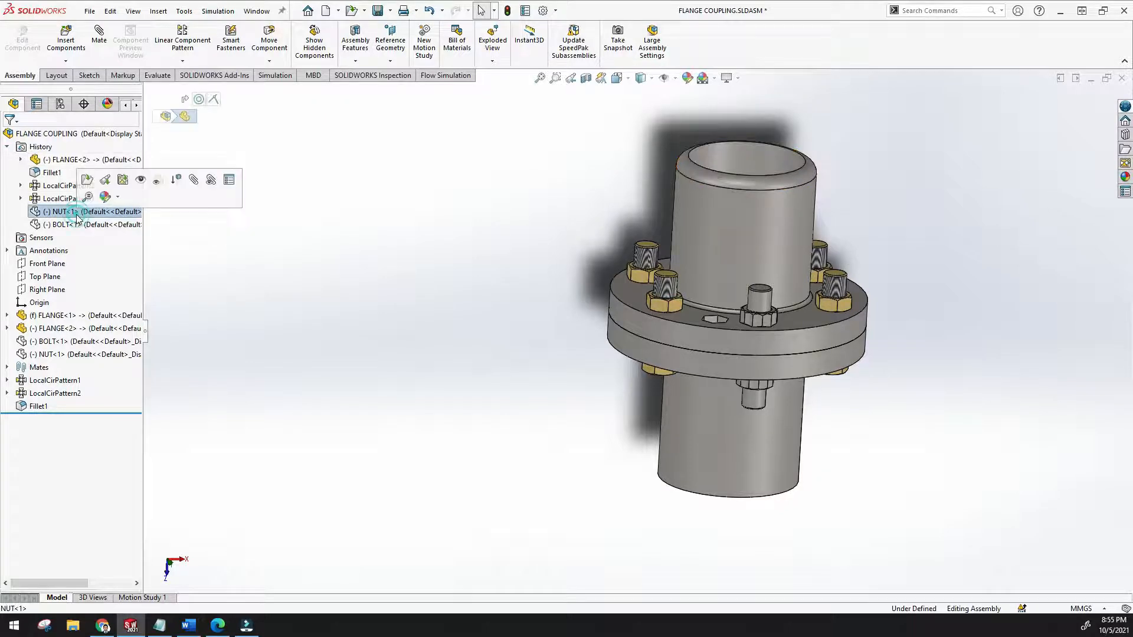
{"action": "left_click", "coordinate": [52, 225]}
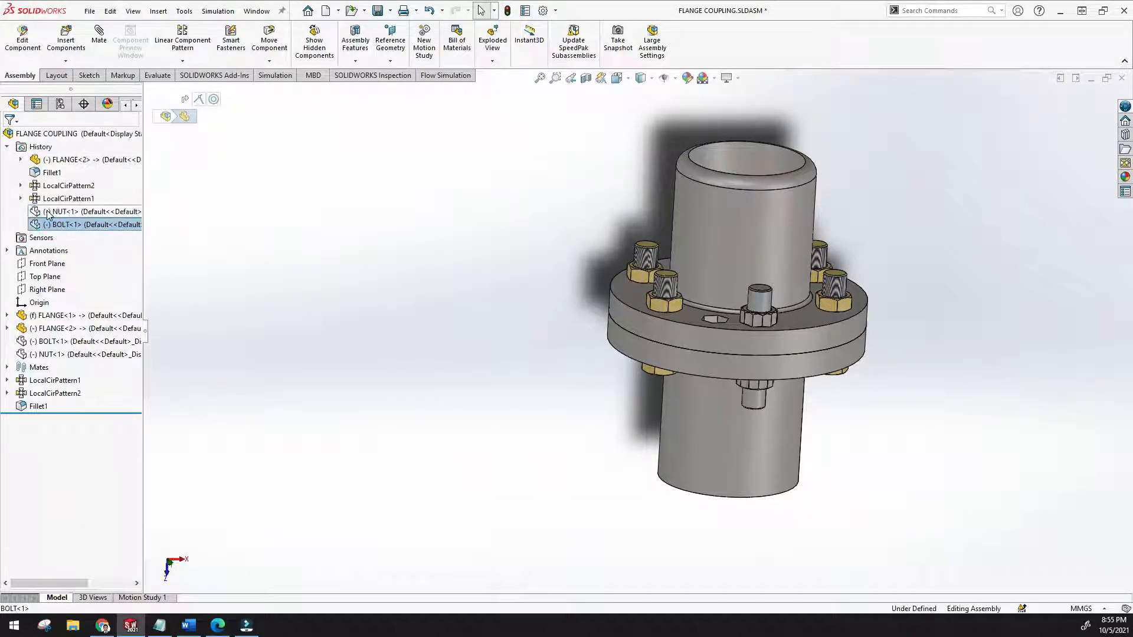
Examine the Join1 feature of FLANGE<2>, including its geometry on the flange and its NUT<1> and BOLT<1> source parts
{"action": "left_click", "coordinate": [21, 160]}
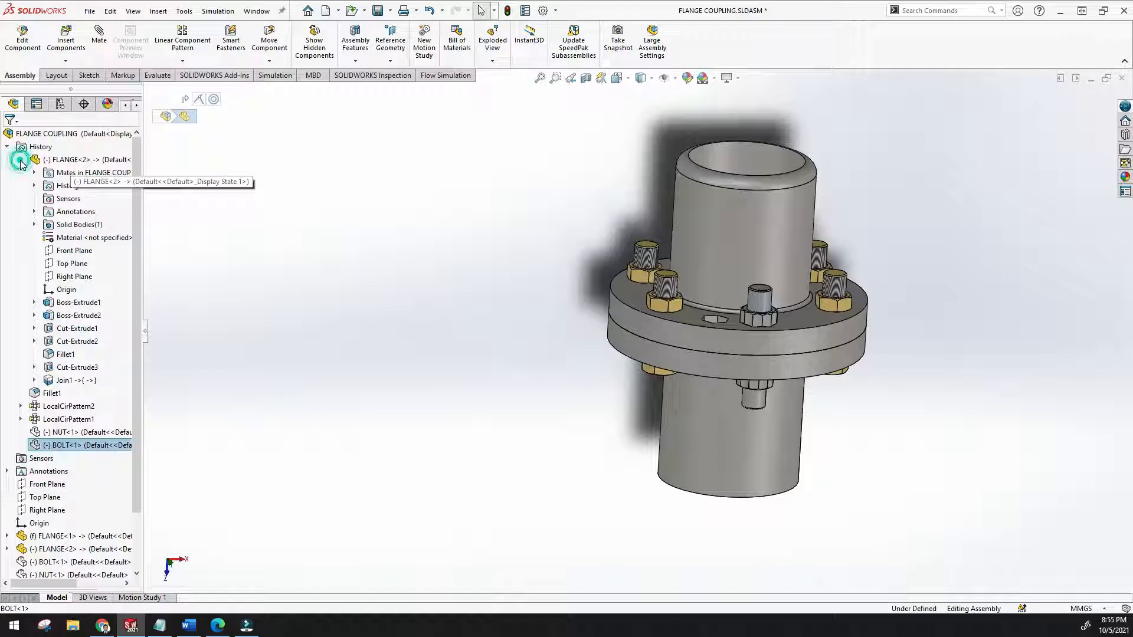
{"action": "left_click", "coordinate": [65, 382]}
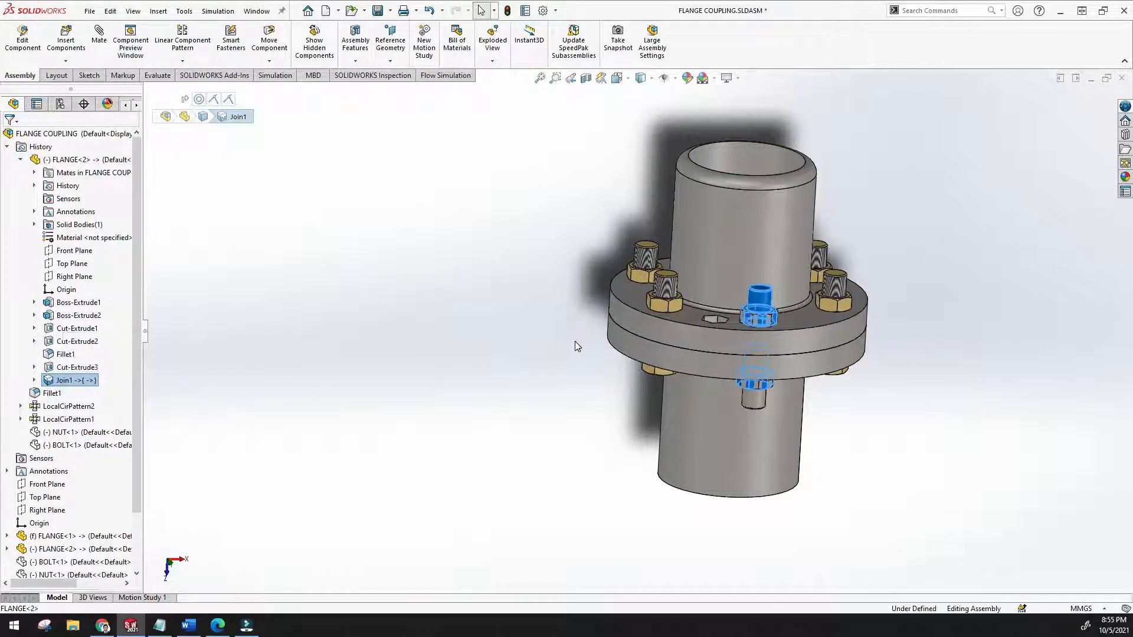
{"action": "middle_click_drag", "start_coordinate": [576, 343], "coordinate": [590, 387]}
{"action": "scroll", "coordinate": [750, 375], "scroll_direction": "down", "scroll_amount": 7}
{"action": "middle_click_drag", "start_coordinate": [658, 351], "coordinate": [626, 380]}
{"action": "middle_click_drag", "start_coordinate": [712, 371], "coordinate": [443, 379]}
{"action": "left_click", "coordinate": [34, 381]}
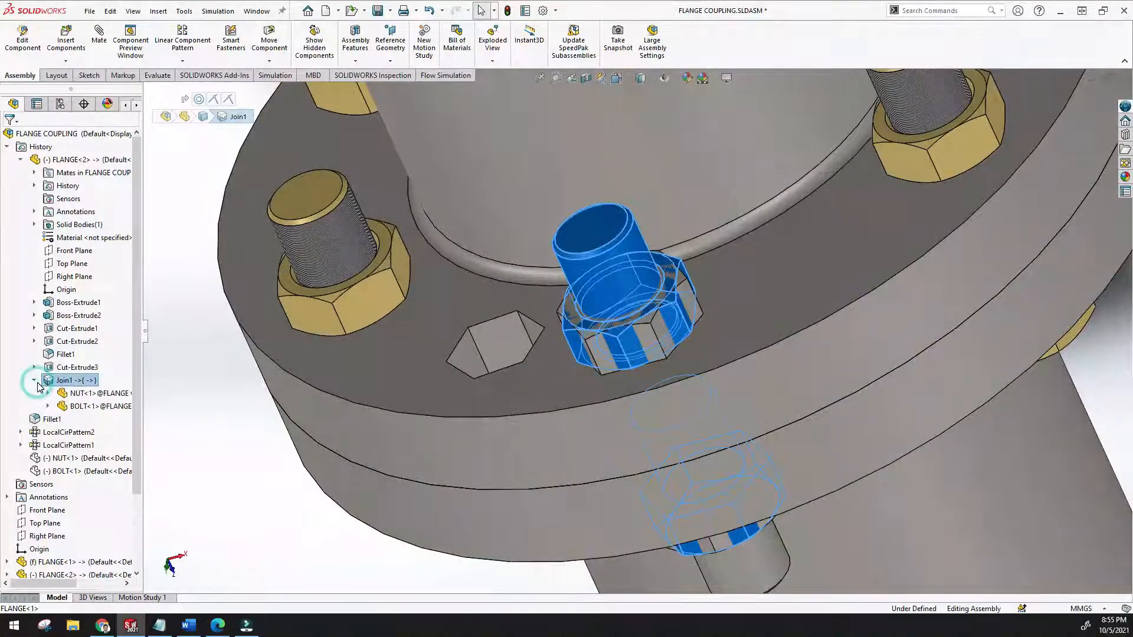
{"action": "left_click", "coordinate": [65, 394]}
{"action": "left_click", "coordinate": [69, 406]}
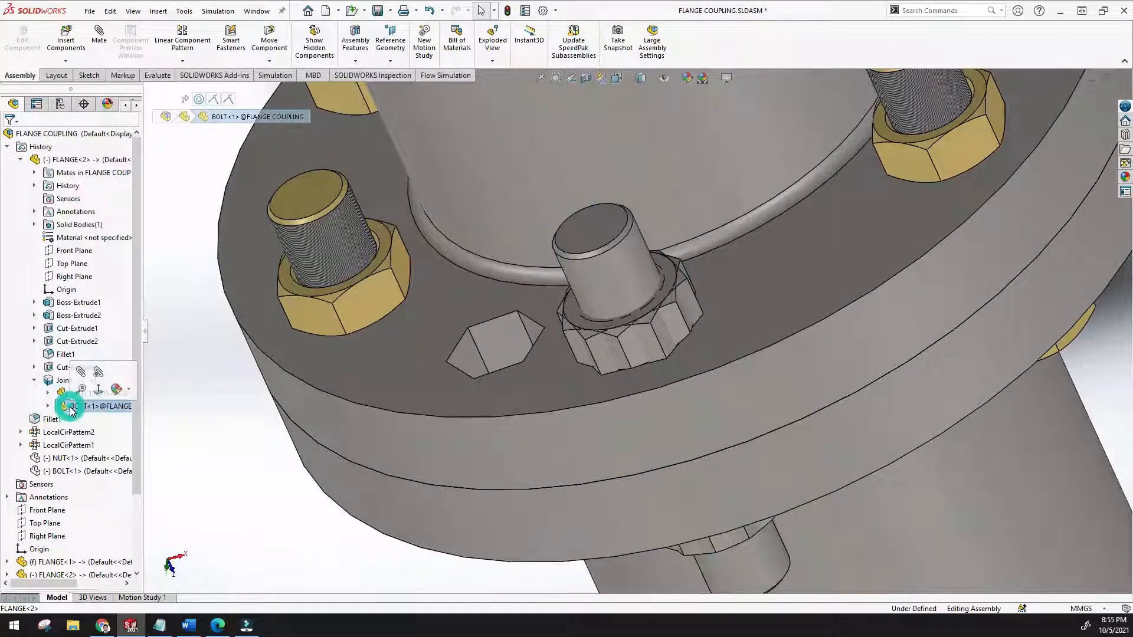
Collapse the Join1, FLANGE<2> and History entries and examine the whole coupling with its joined bolt and nut from several sides
{"action": "left_click", "coordinate": [34, 381]}
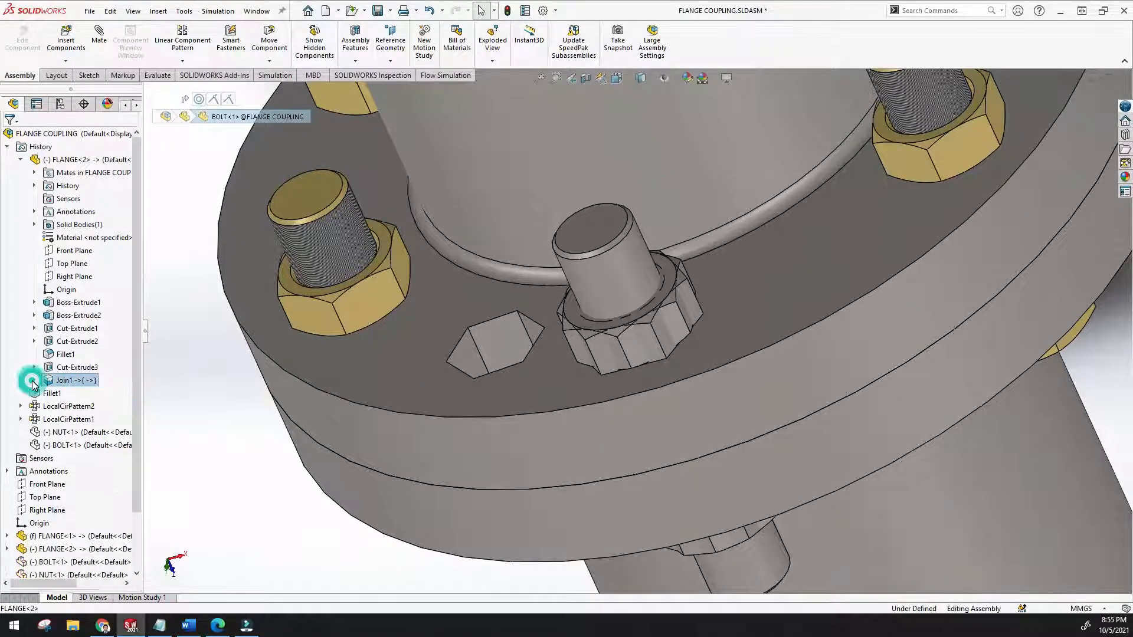
{"action": "left_click", "coordinate": [20, 160]}
{"action": "left_click", "coordinate": [7, 147]}
{"action": "scroll", "coordinate": [413, 317], "scroll_direction": "up", "scroll_amount": 8}
{"action": "middle_click_drag", "start_coordinate": [510, 279], "coordinate": [406, 262]}
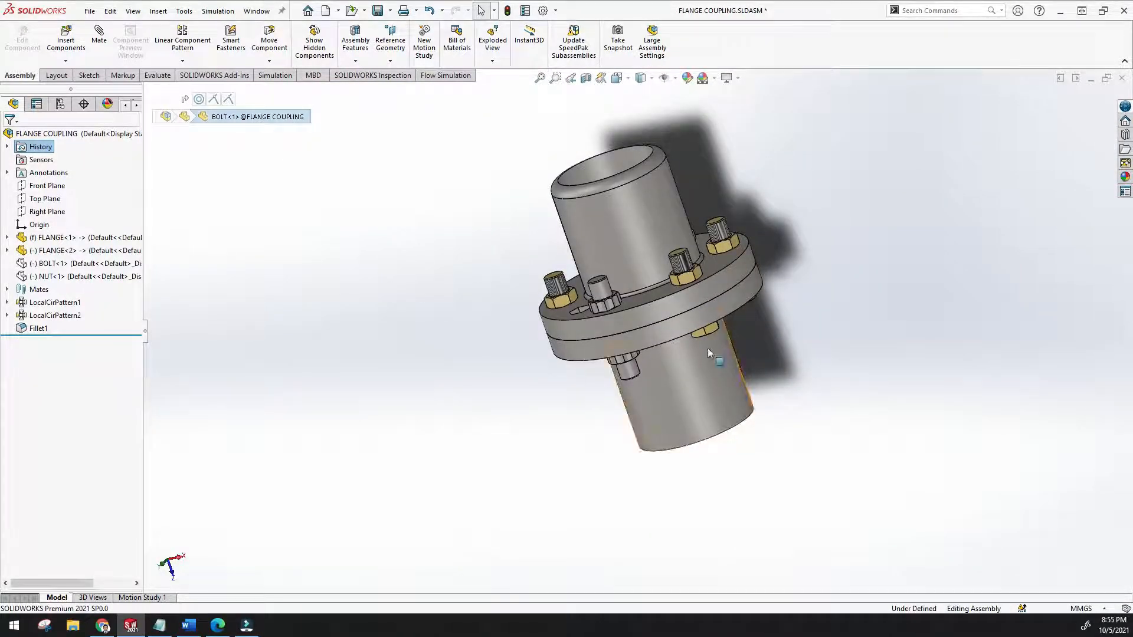
{"action": "middle_click_drag", "start_coordinate": [777, 319], "coordinate": [767, 292]}
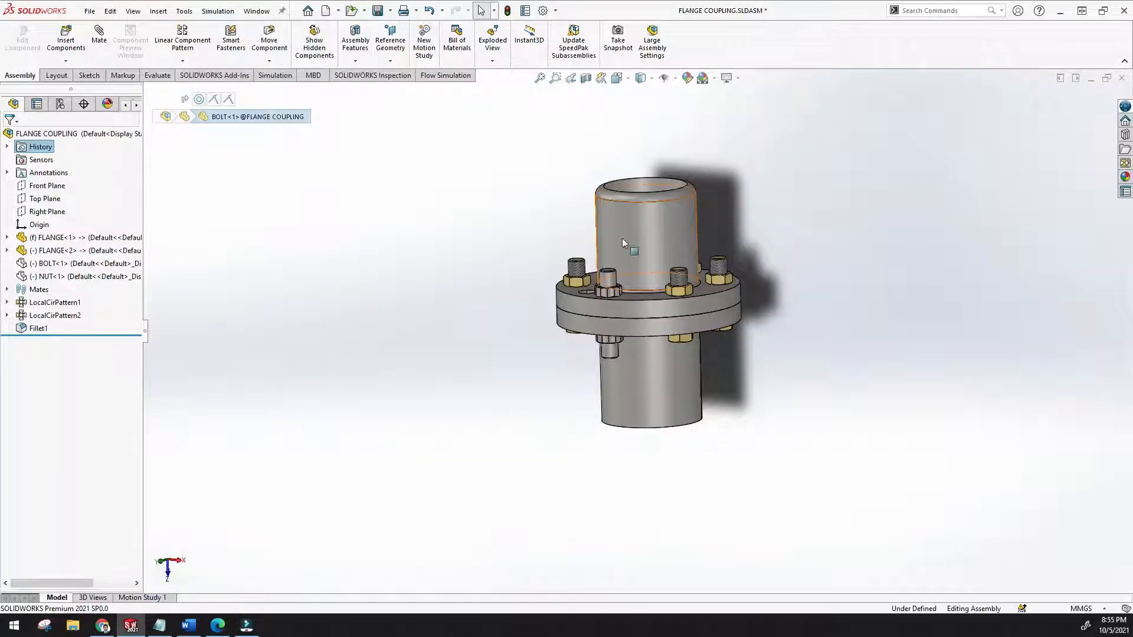
{"action": "scroll", "coordinate": [622, 242], "scroll_direction": "down", "scroll_amount": 4}
{"action": "middle_click_drag", "start_coordinate": [599, 280], "coordinate": [521, 361]}
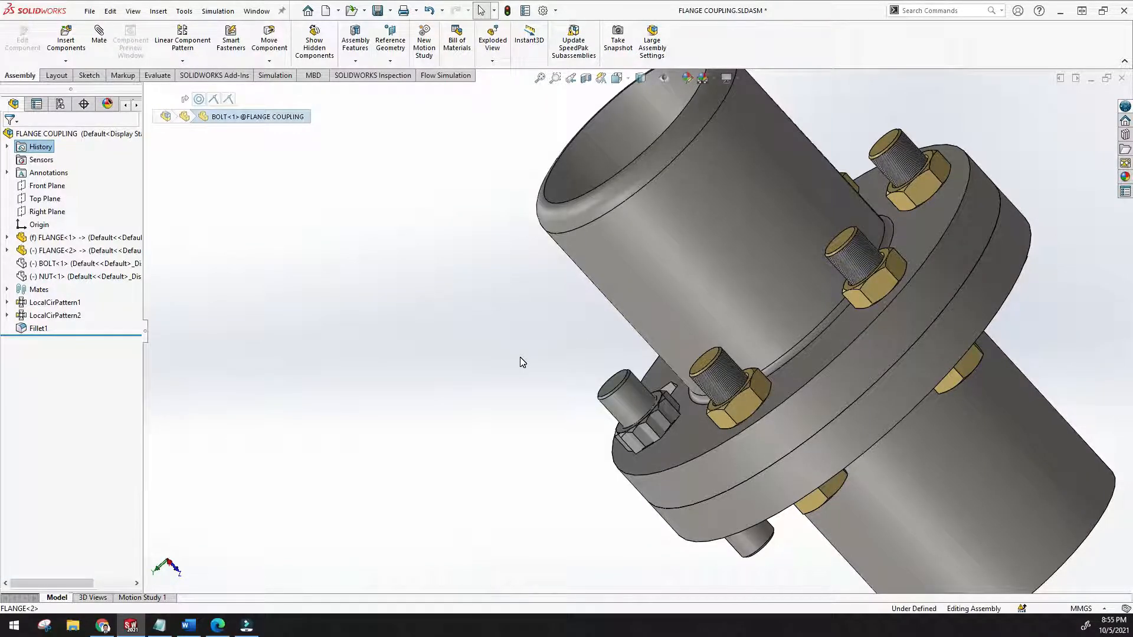
{"action": "left_click", "coordinate": [542, 80]}
{"action": "middle_click_drag", "start_coordinate": [563, 319], "coordinate": [543, 263]}
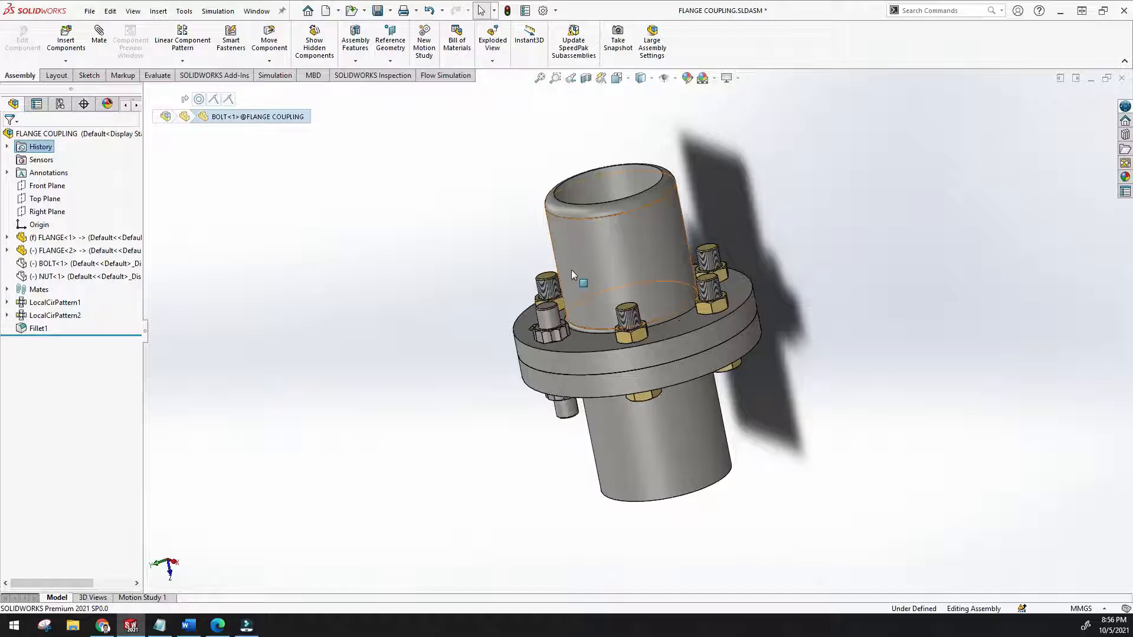
{"action": "middle_click_drag", "start_coordinate": [350, 285], "coordinate": [356, 320]}
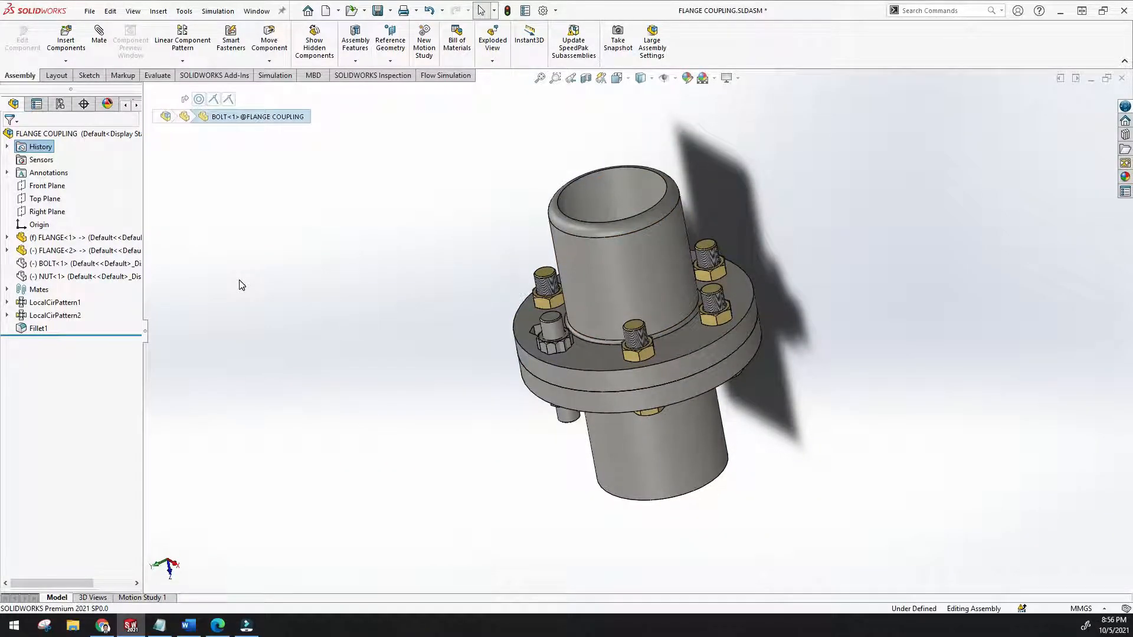
Add new copies of BOLT<1> and NUT<1> to the assembly beside the coupling
{"action": "left_click_drag", "start_coordinate": [118, 275], "coordinate": [183, 267]}
{"action": "left_click_drag", "start_coordinate": [320, 283], "coordinate": [305, 294]}
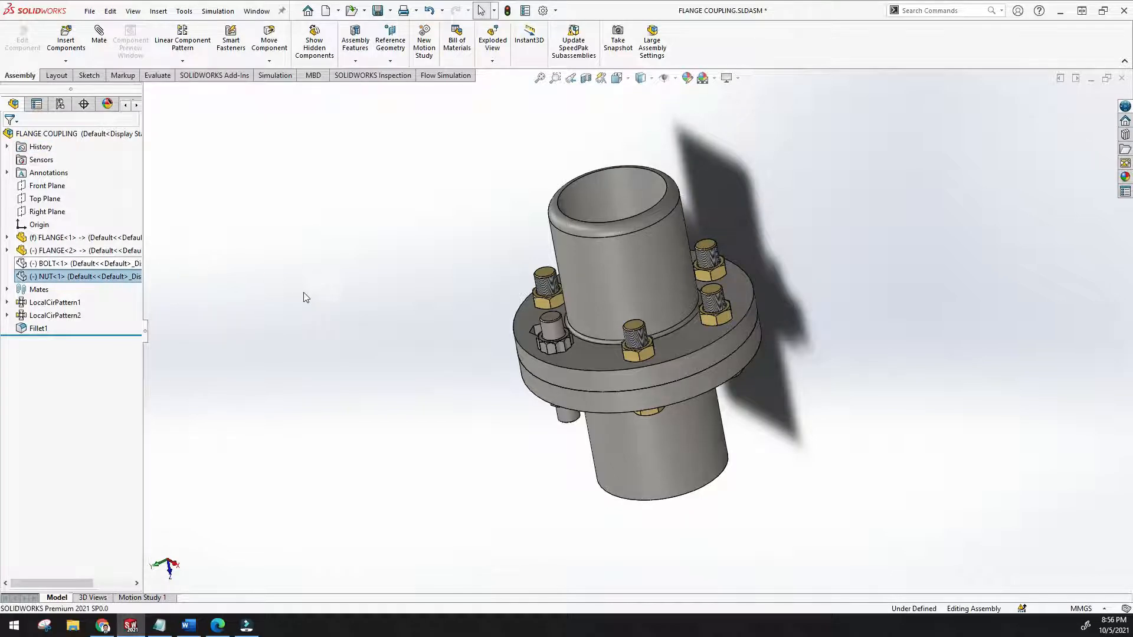
{"action": "left_click_drag", "start_coordinate": [67, 267], "coordinate": [409, 284], "text": "ctrl"}
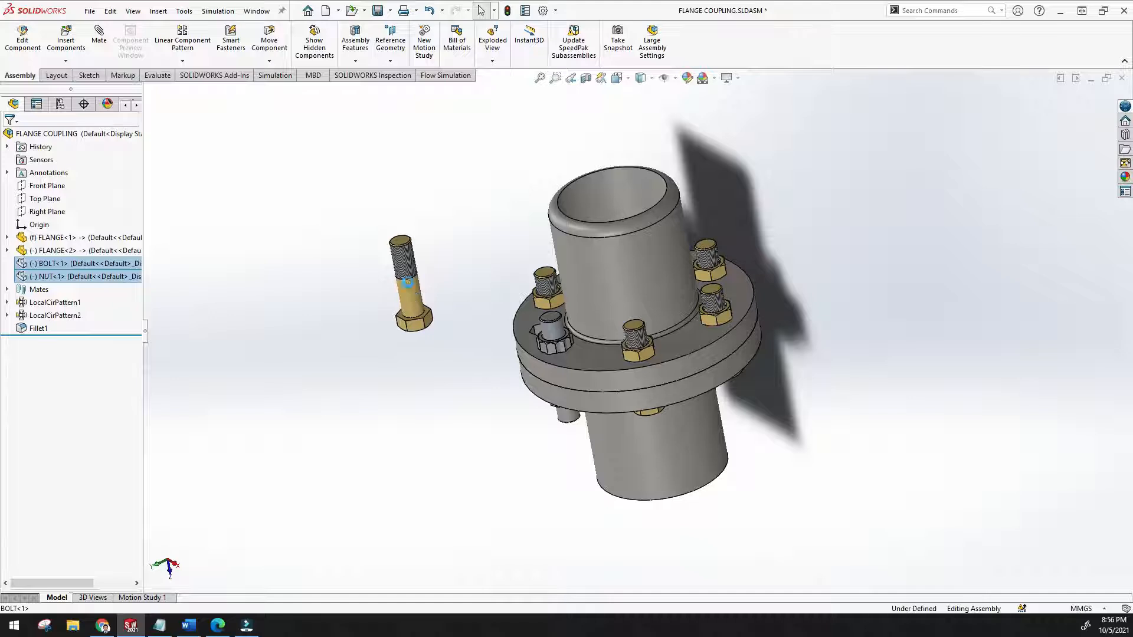
{"action": "middle_click_drag", "start_coordinate": [336, 441], "coordinate": [399, 435]}
{"action": "scroll", "coordinate": [354, 531], "scroll_direction": "down", "scroll_amount": 5}
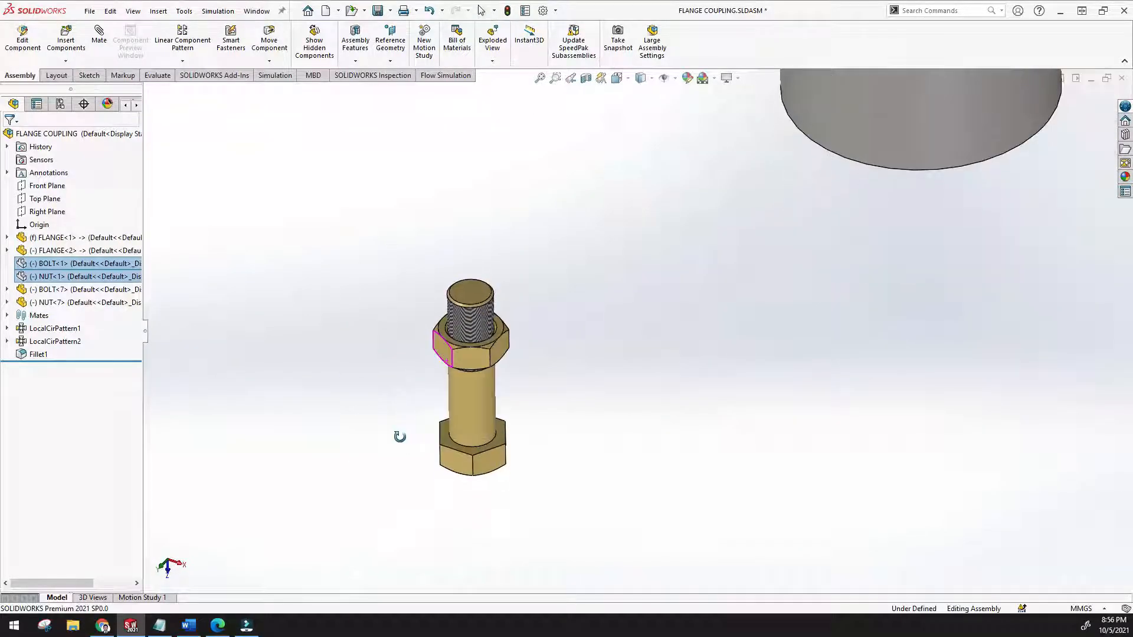
Move the copied bolt with the triad so its head is embedded in the upper flange's tube wall, with the shank pointing outward
{"action": "right_click", "coordinate": [483, 402]}
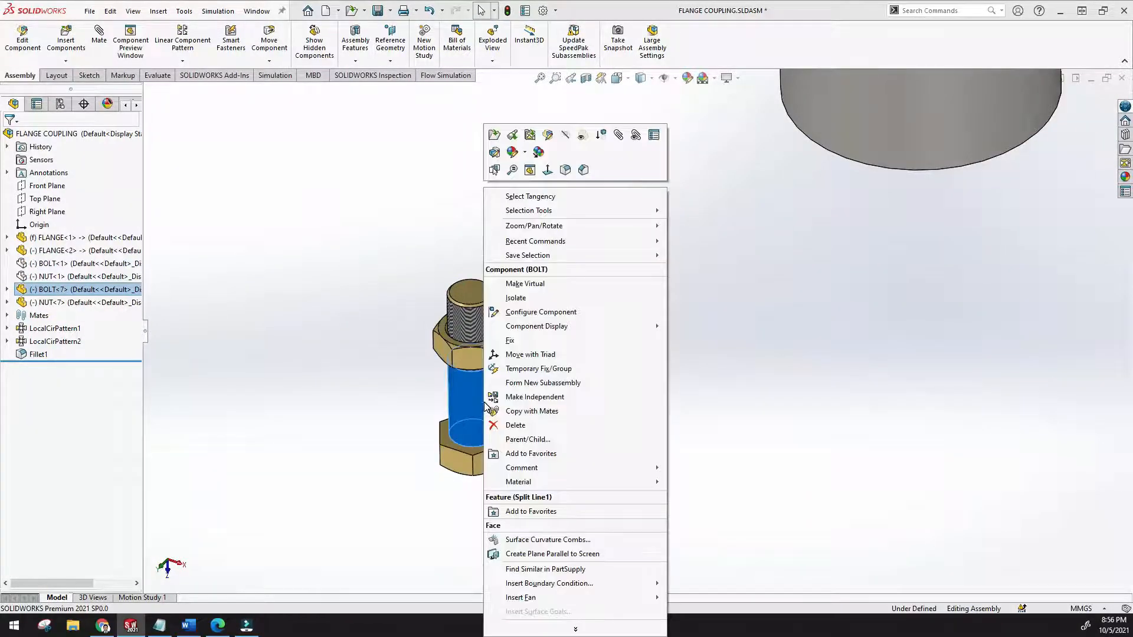
{"action": "left_click", "coordinate": [533, 355]}
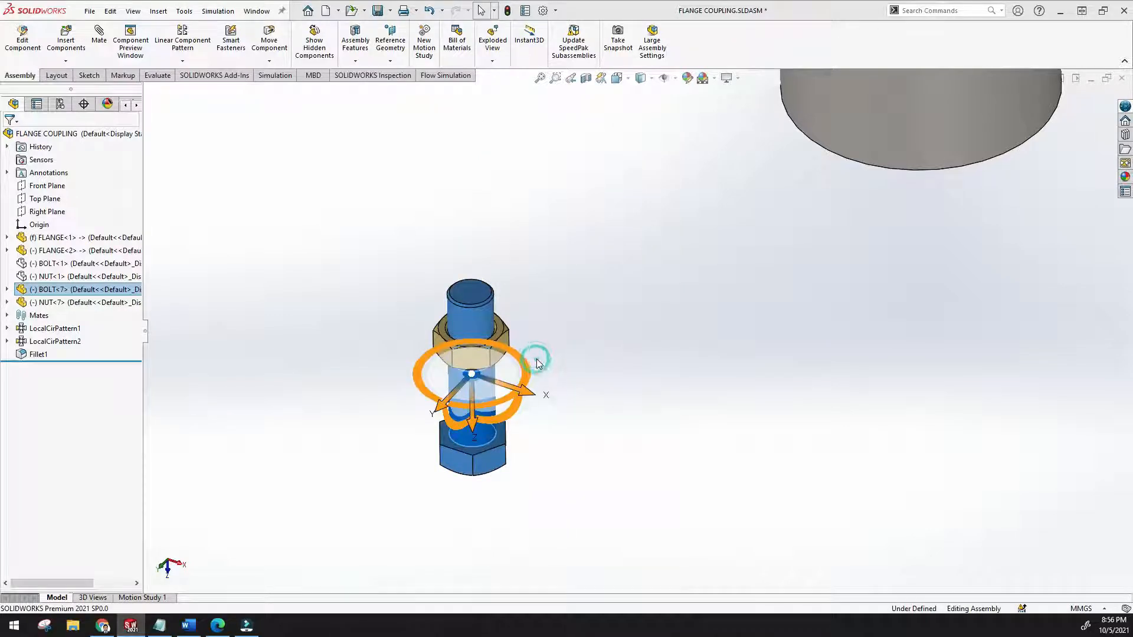
{"action": "scroll", "coordinate": [604, 355], "scroll_direction": "up", "scroll_amount": 5}
{"action": "middle_click_drag", "start_coordinate": [604, 355], "coordinate": [579, 283]}
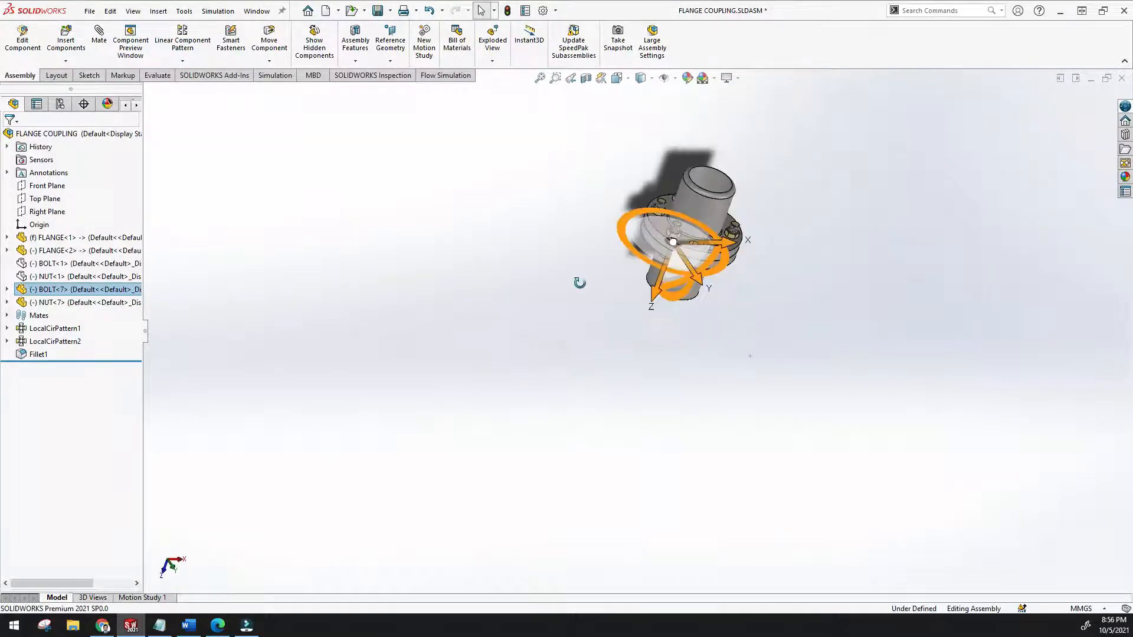
{"action": "scroll", "coordinate": [677, 220], "scroll_direction": "down", "scroll_amount": 5}
{"action": "middle_click_drag", "start_coordinate": [654, 374], "coordinate": [579, 219]}
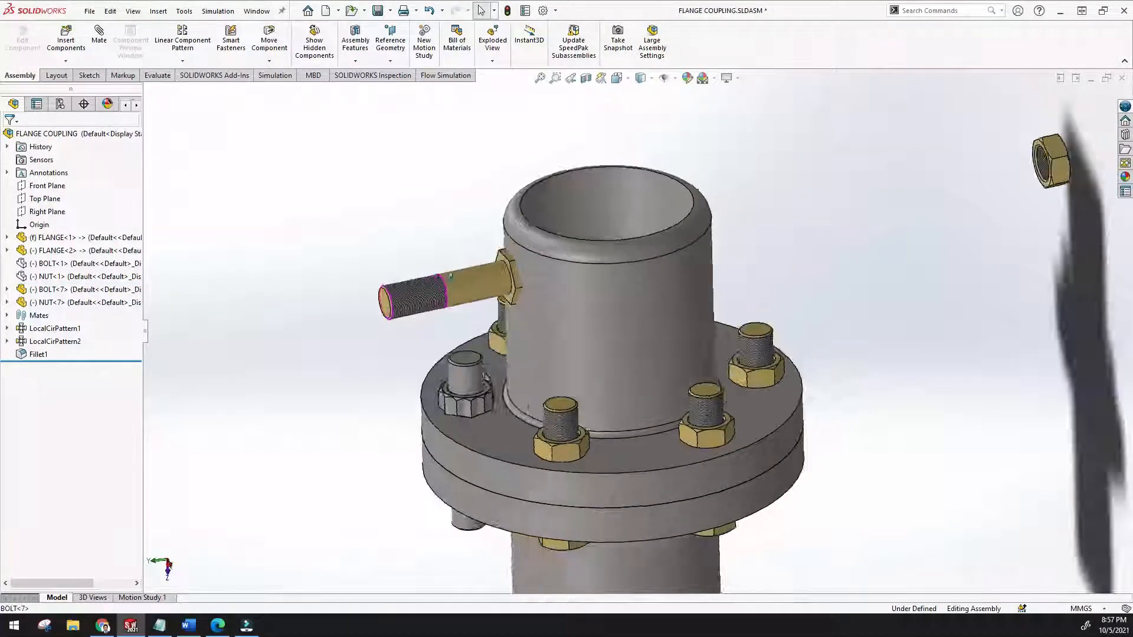
{"action": "middle_click_drag", "start_coordinate": [472, 277], "coordinate": [560, 284]}
Delete the loose copied nut from the assembly
{"action": "left_click", "coordinate": [914, 107]}
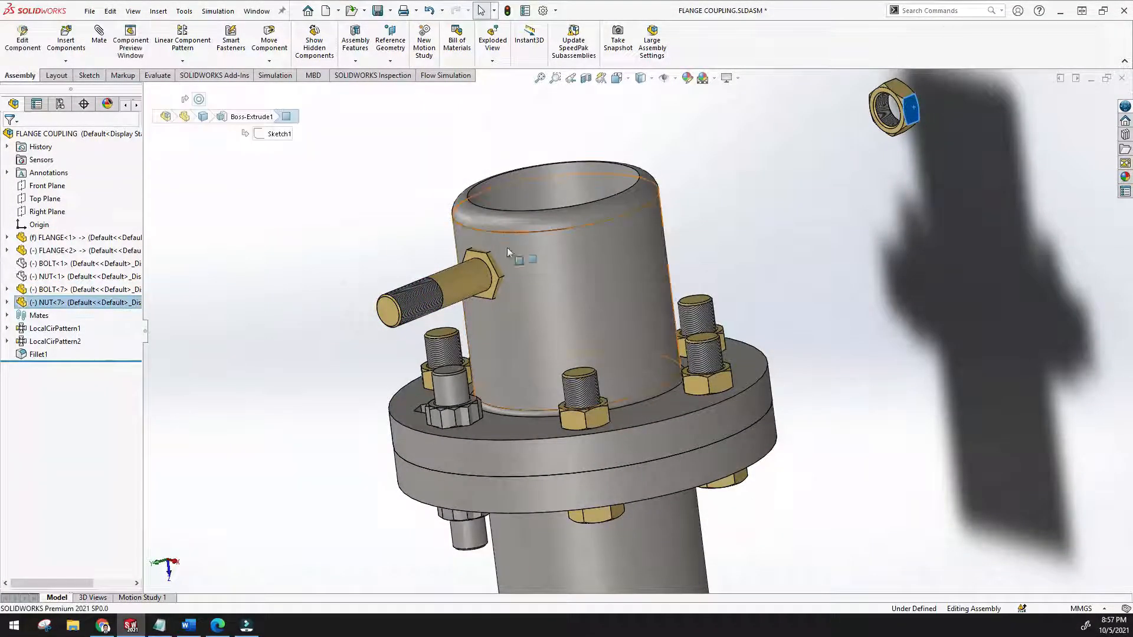
{"action": "left_click", "coordinate": [9, 302]}
{"action": "left_click", "coordinate": [9, 302]}
{"action": "right_click", "coordinate": [910, 110]}
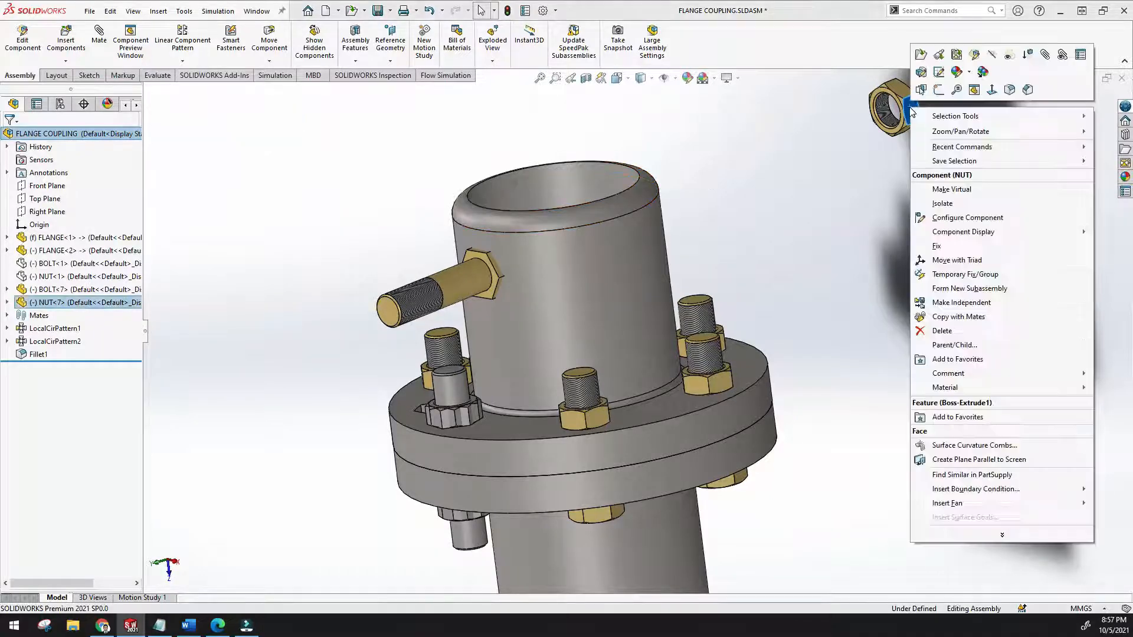
{"action": "left_click", "coordinate": [929, 330]}
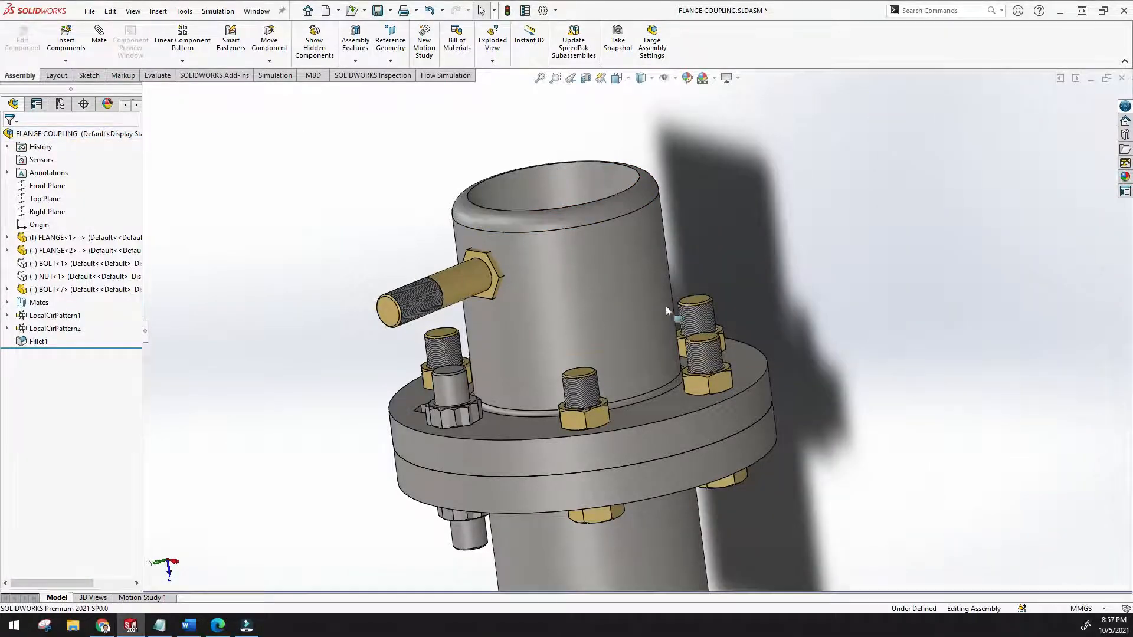
Open FLANGE<2> for part editing within the assembly
{"action": "scroll", "coordinate": [521, 278], "scroll_direction": "down", "scroll_amount": 3}
{"action": "scroll", "coordinate": [520, 278], "scroll_direction": "up", "scroll_amount": 5}
{"action": "middle_click_drag", "start_coordinate": [554, 91], "coordinate": [481, 181]}
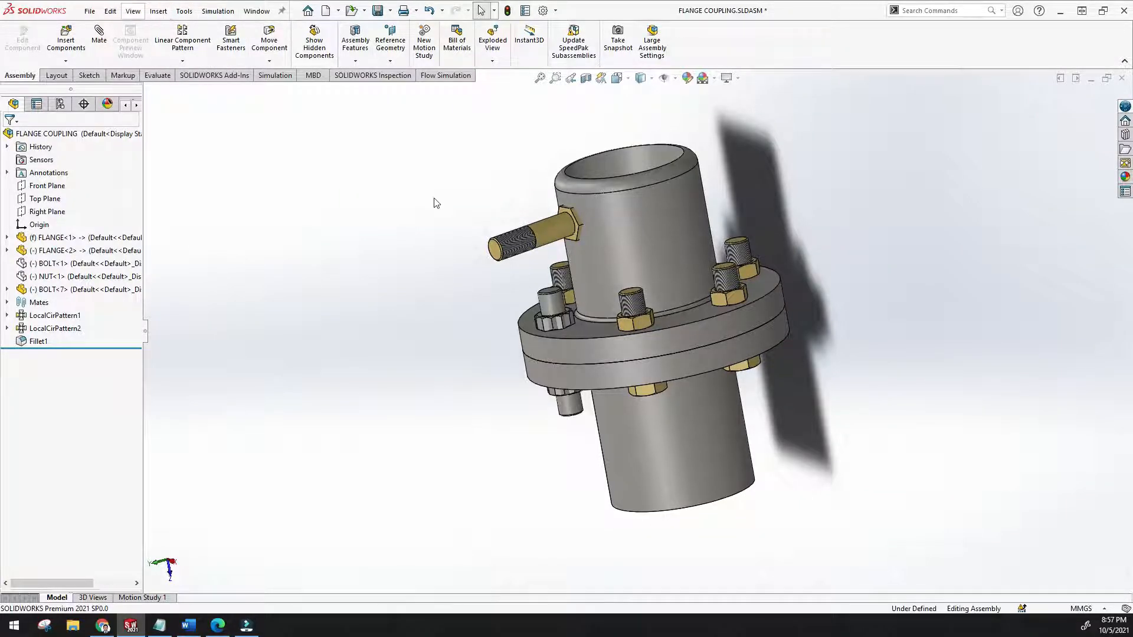
{"action": "right_click", "coordinate": [632, 233]}
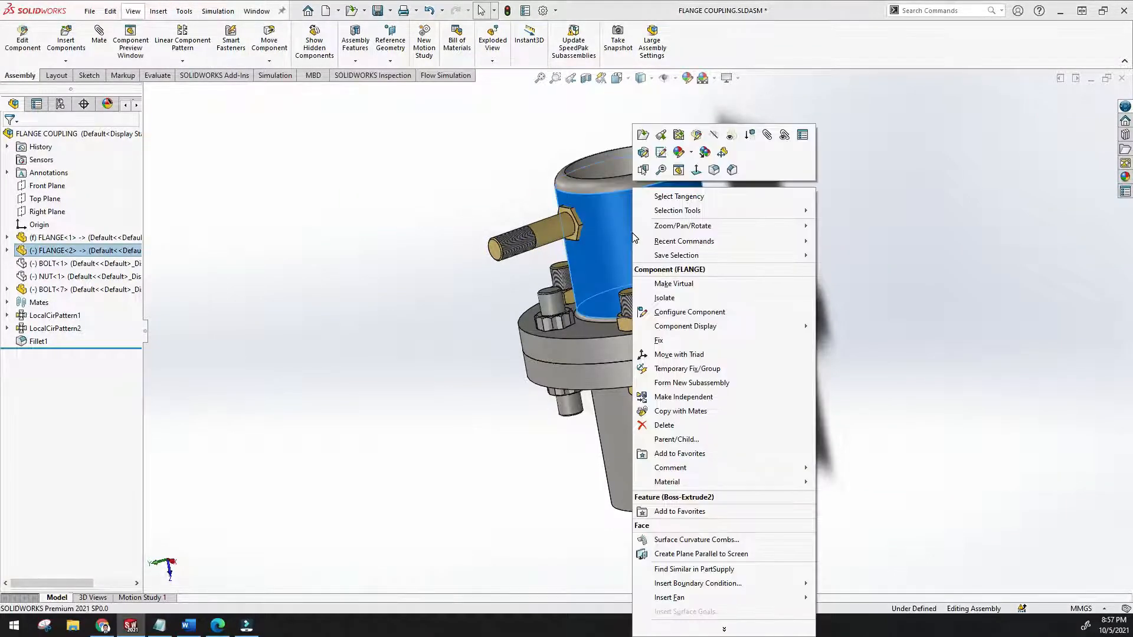
{"action": "left_click", "coordinate": [25, 47]}
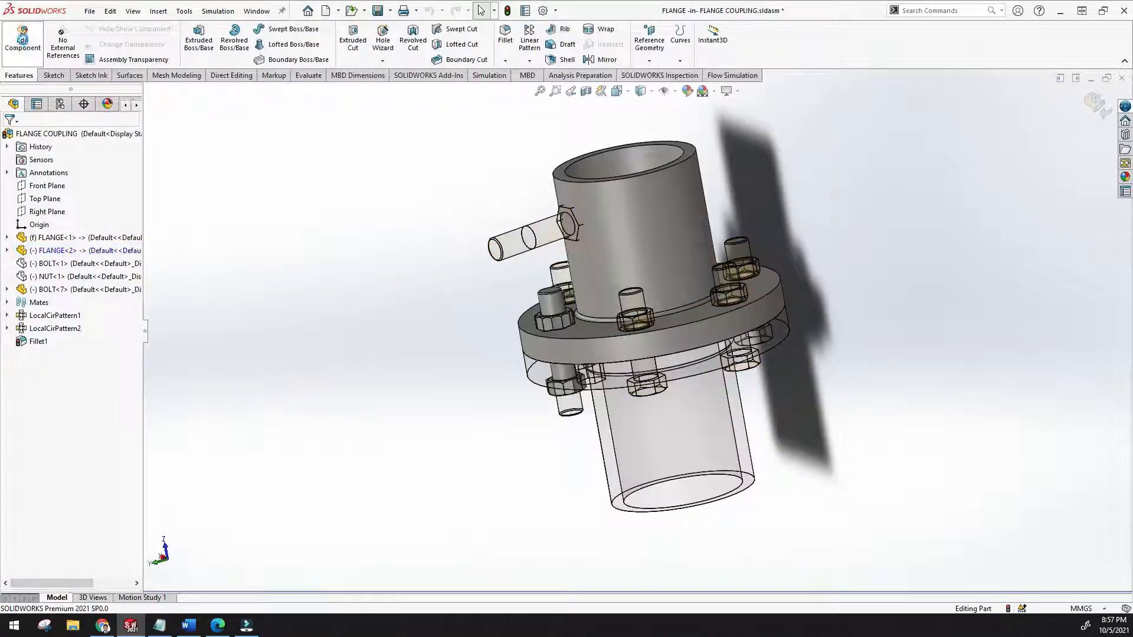
Create a Cavity in the flange using the copied bolt as design component, with uniform scaling of 0% about Component Origins
{"action": "left_click", "coordinate": [158, 11]}
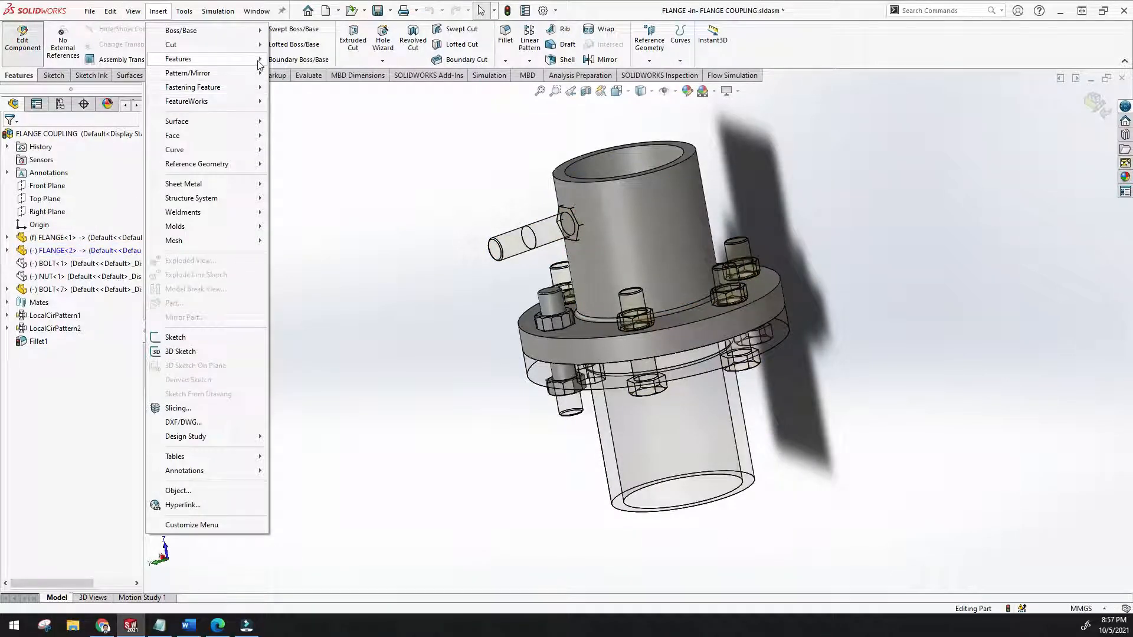
{"action": "mouse_move", "coordinate": [254, 59]}
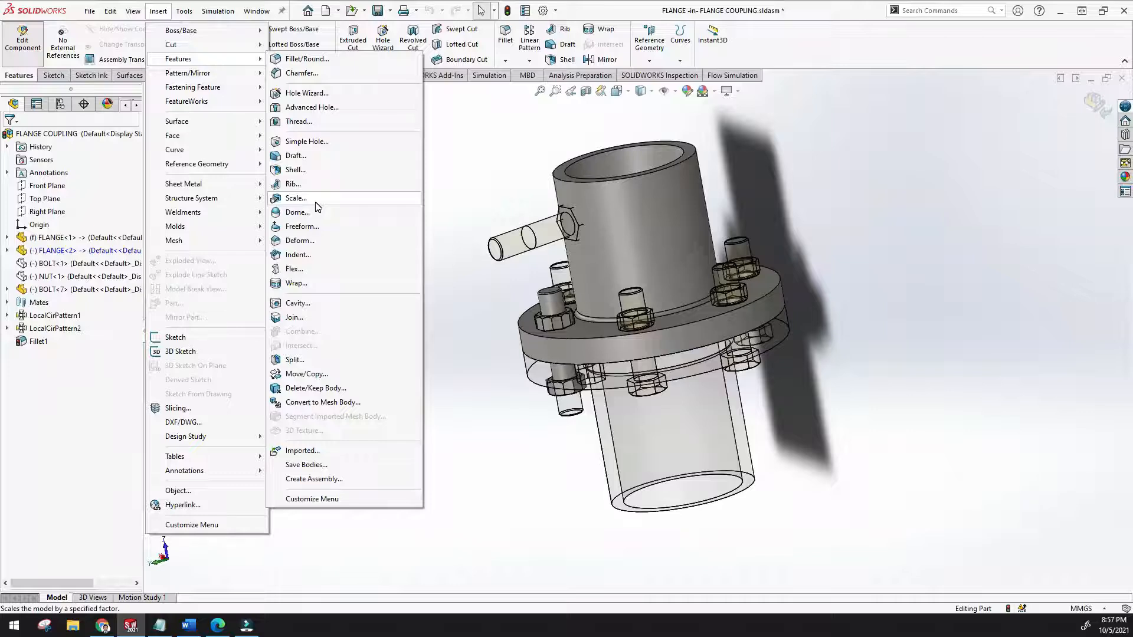
{"action": "left_click", "coordinate": [298, 303]}
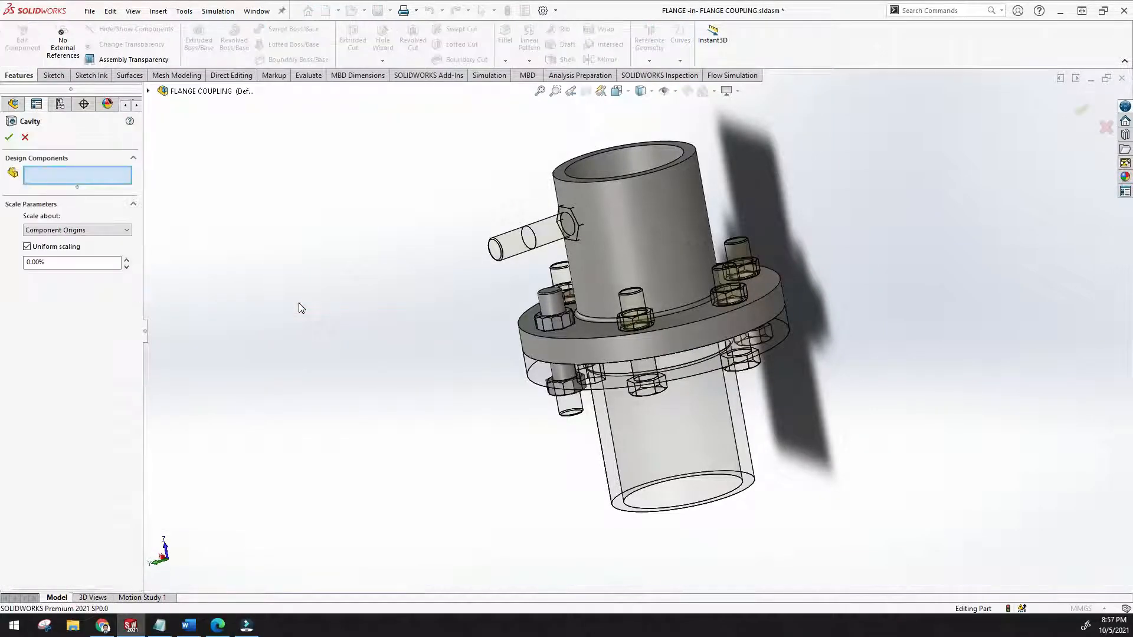
{"action": "middle_click_drag", "start_coordinate": [318, 205], "coordinate": [313, 269]}
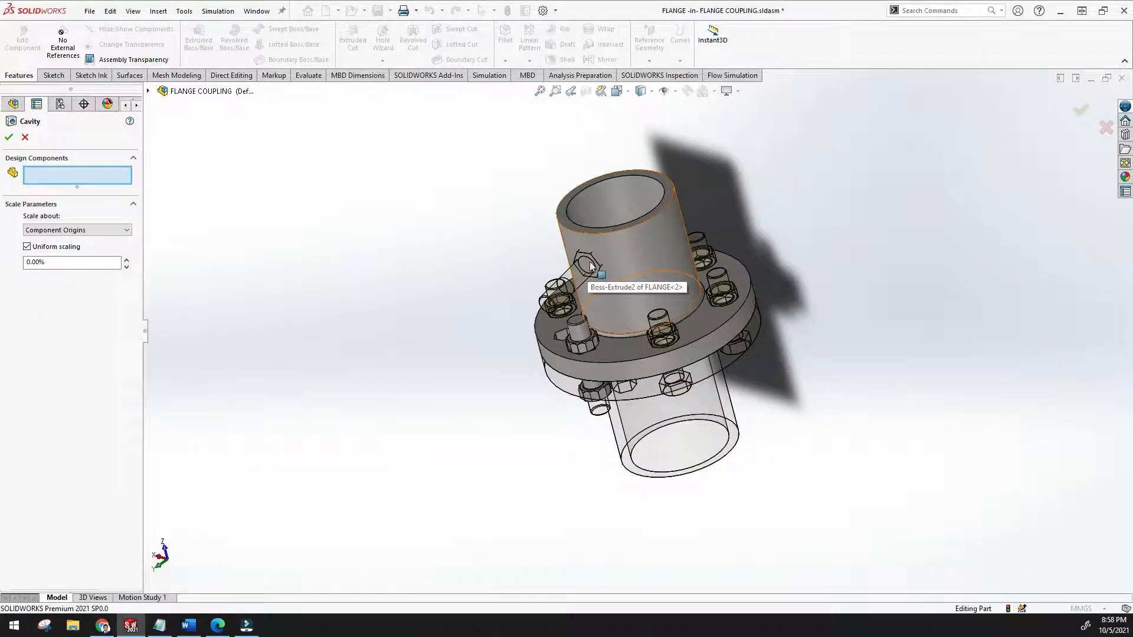
{"action": "scroll", "coordinate": [588, 270], "scroll_direction": "down", "scroll_amount": 5}
{"action": "middle_click_drag", "start_coordinate": [472, 278], "coordinate": [664, 243]}
{"action": "scroll", "coordinate": [646, 244], "scroll_direction": "up", "scroll_amount": 8}
{"action": "scroll", "coordinate": [749, 260], "scroll_direction": "down", "scroll_amount": 5}
{"action": "left_click", "coordinate": [749, 360]}
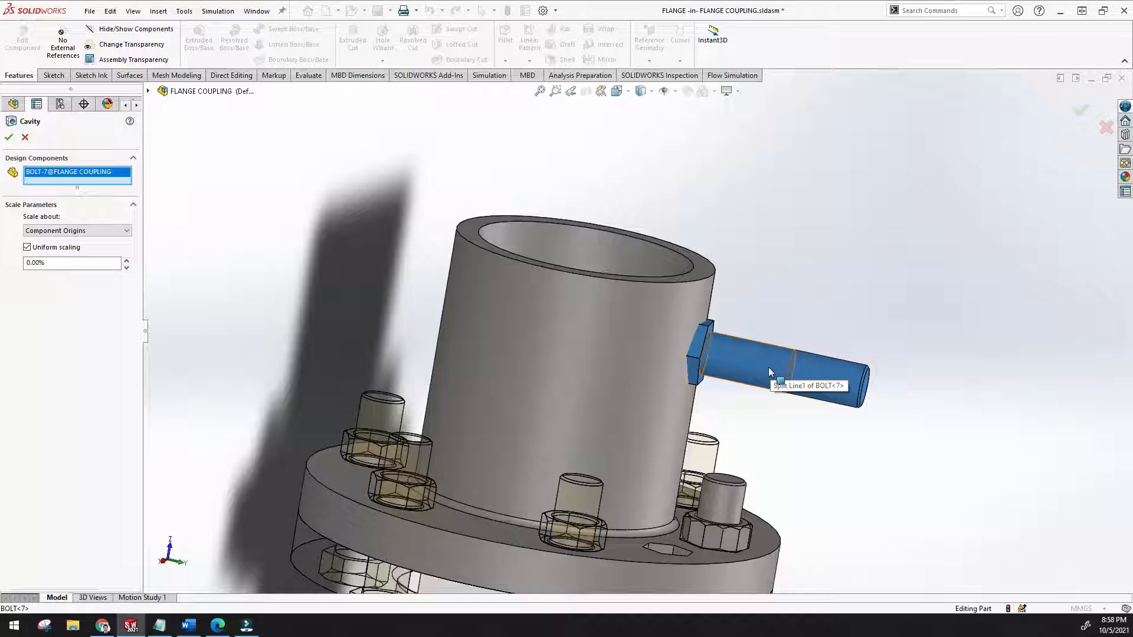
{"action": "left_click", "coordinate": [126, 232]}
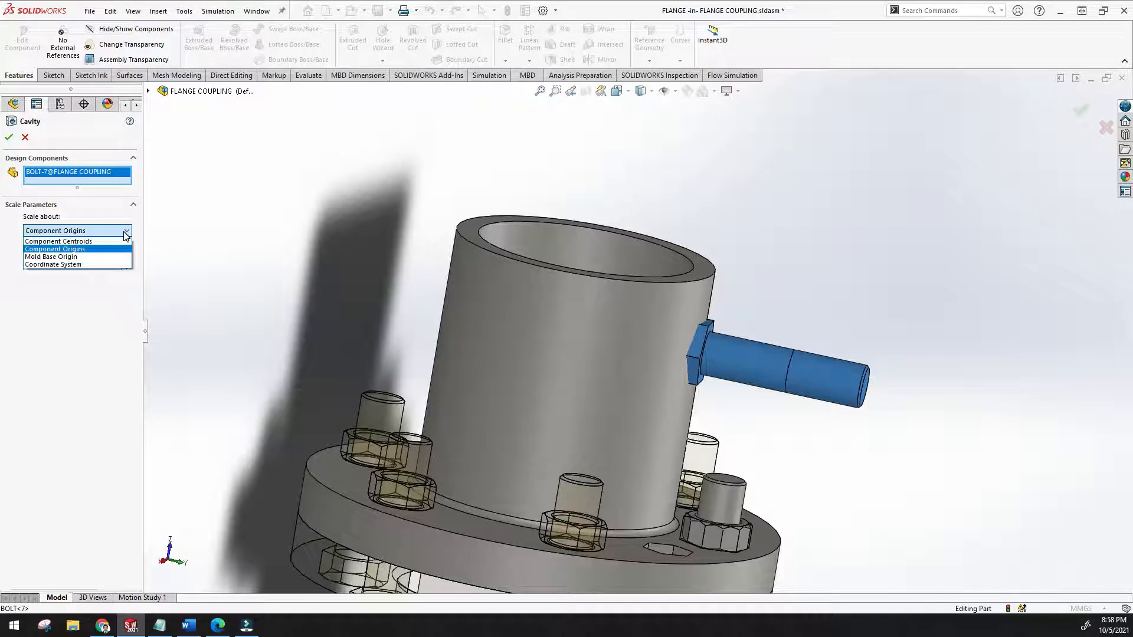
{"action": "left_click", "coordinate": [126, 234]}
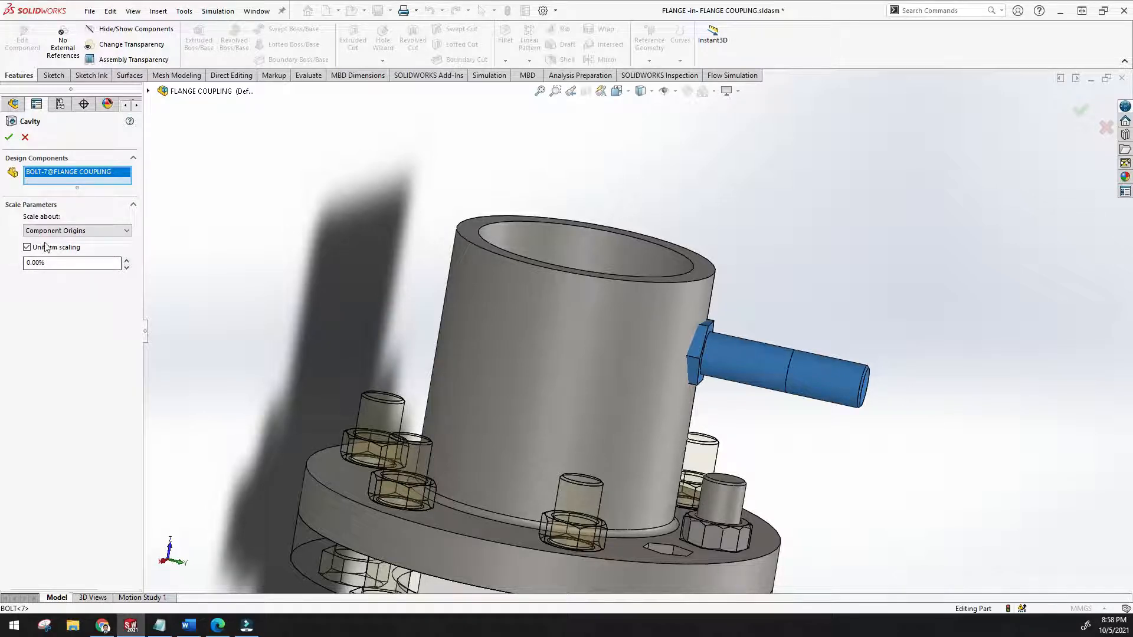
{"action": "left_click", "coordinate": [9, 137]}
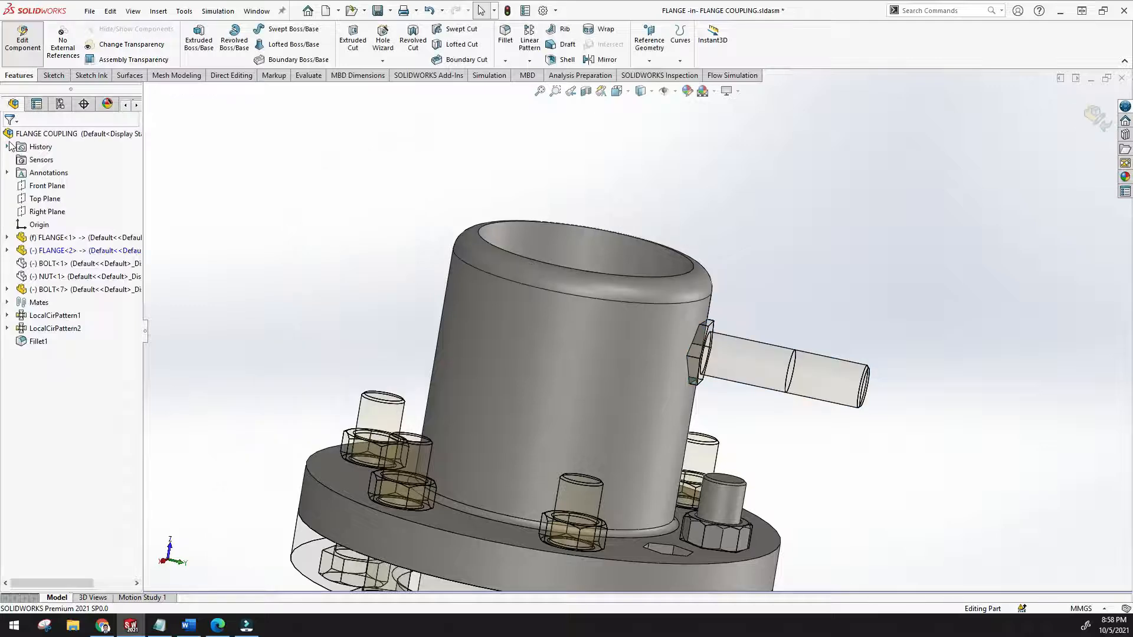
Finish editing the flange part and return to the assembly
{"action": "left_click", "coordinate": [1106, 119]}
{"action": "middle_click_drag", "start_coordinate": [1054, 144], "coordinate": [816, 231]}
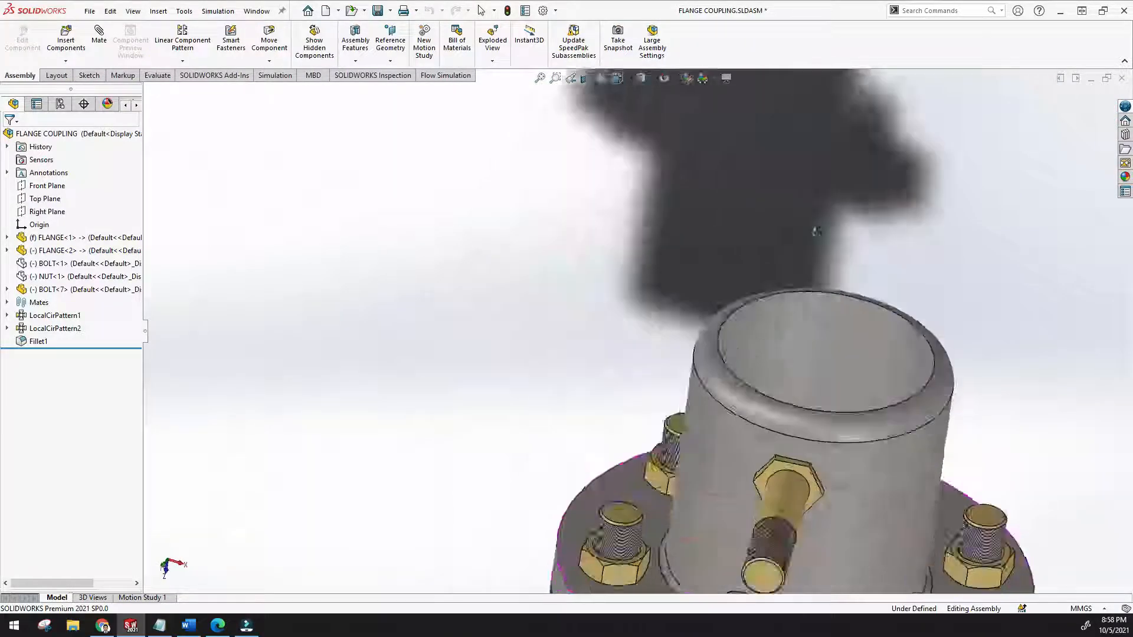
{"action": "scroll", "coordinate": [825, 254], "scroll_direction": "up", "scroll_amount": 7}
{"action": "middle_click_drag", "start_coordinate": [777, 407], "coordinate": [687, 321]}
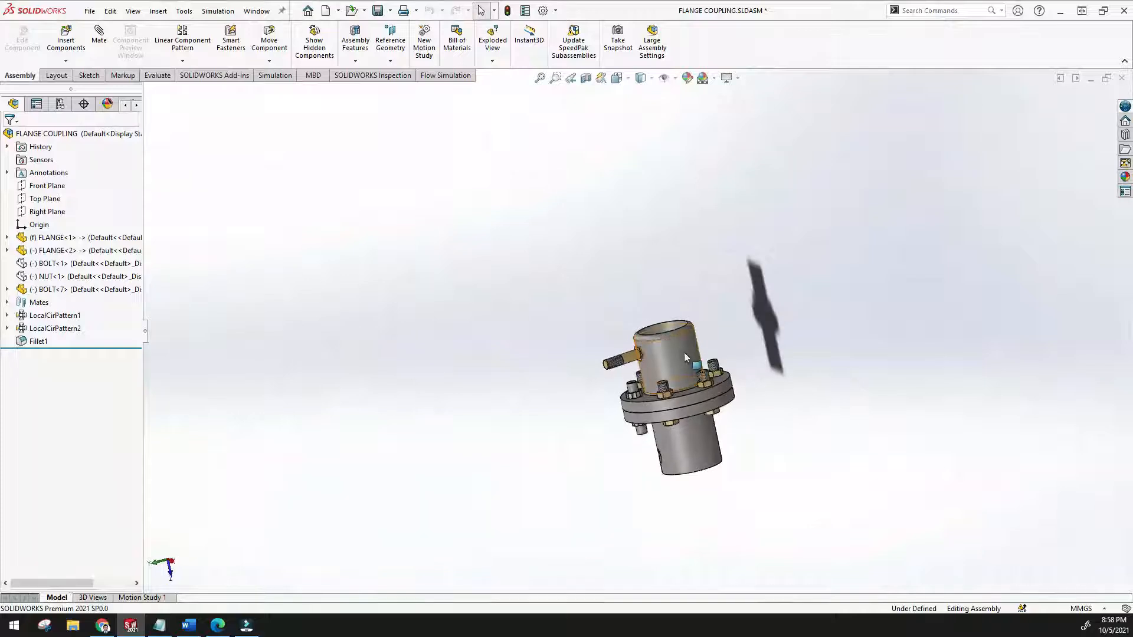
Move the copied bolt clear of the upper flange with the triad to expose the hexagonal cavity in the tube wall
{"action": "scroll", "coordinate": [684, 357], "scroll_direction": "down", "scroll_amount": 3}
{"action": "left_click", "coordinate": [554, 354]}
{"action": "right_click", "coordinate": [555, 356]}
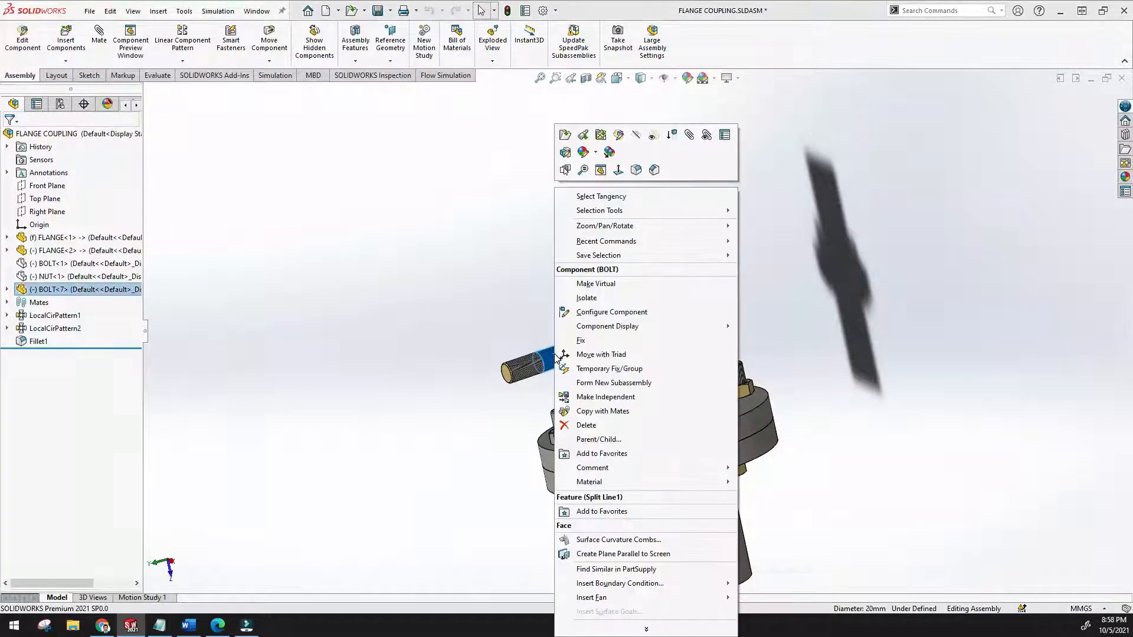
{"action": "left_click", "coordinate": [611, 357]}
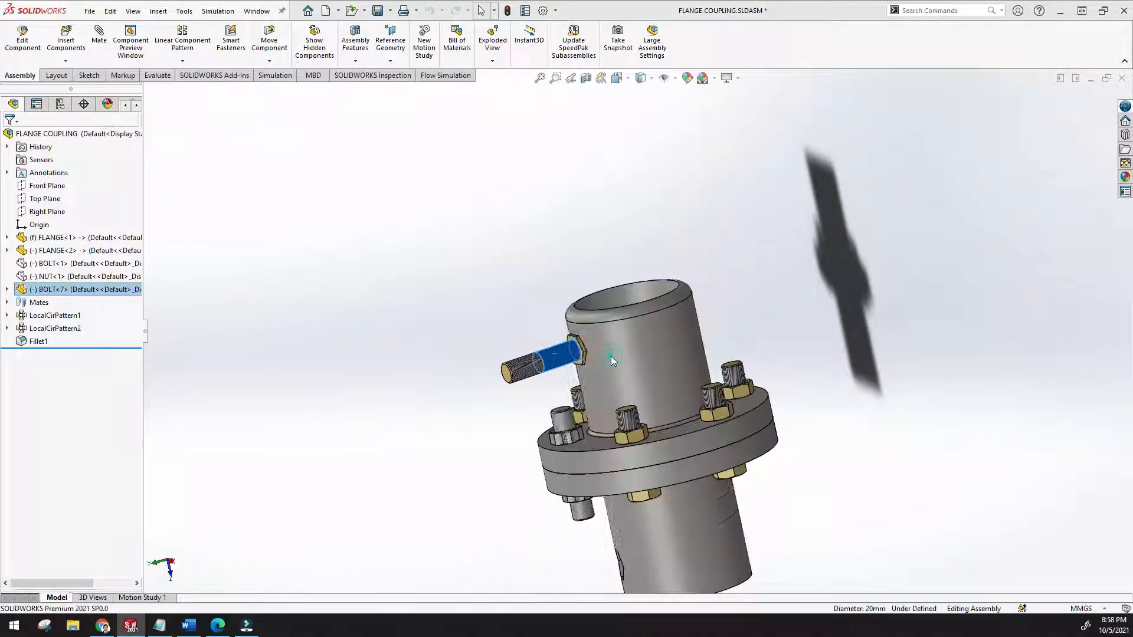
{"action": "left_click_drag", "start_coordinate": [498, 370], "coordinate": [362, 384]}
{"action": "middle_click_drag", "start_coordinate": [558, 343], "coordinate": [543, 286]}
{"action": "scroll", "coordinate": [537, 381], "scroll_direction": "down", "scroll_amount": 5}
{"action": "scroll", "coordinate": [460, 356], "scroll_direction": "up", "scroll_amount": 6}
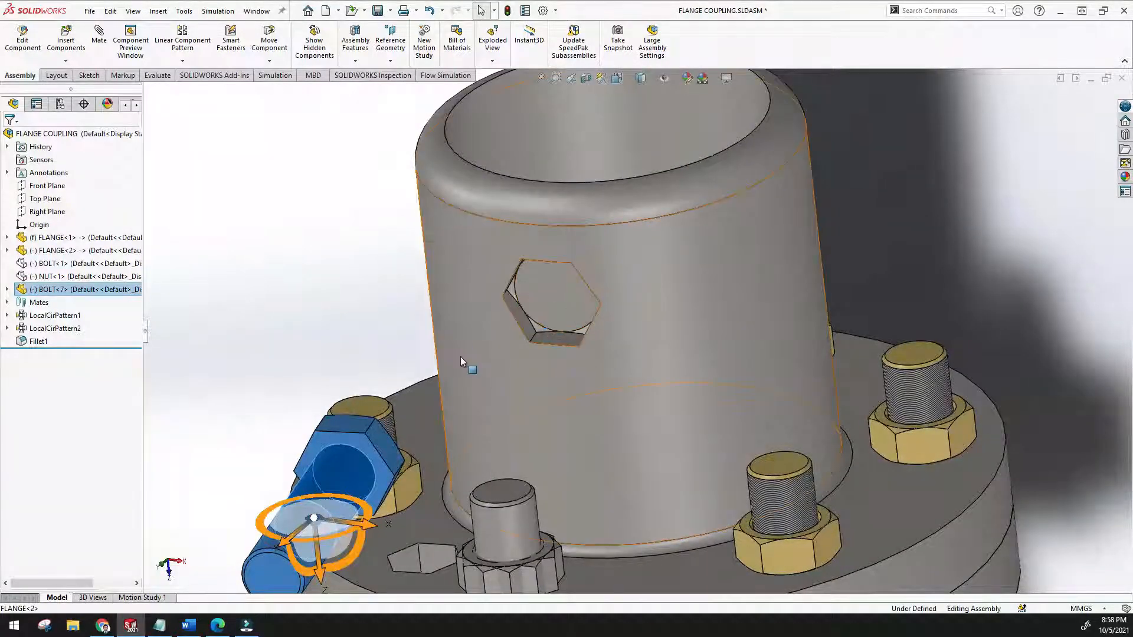
{"action": "left_click", "coordinate": [540, 77]}
{"action": "middle_click_drag", "start_coordinate": [453, 197], "coordinate": [263, 237]}
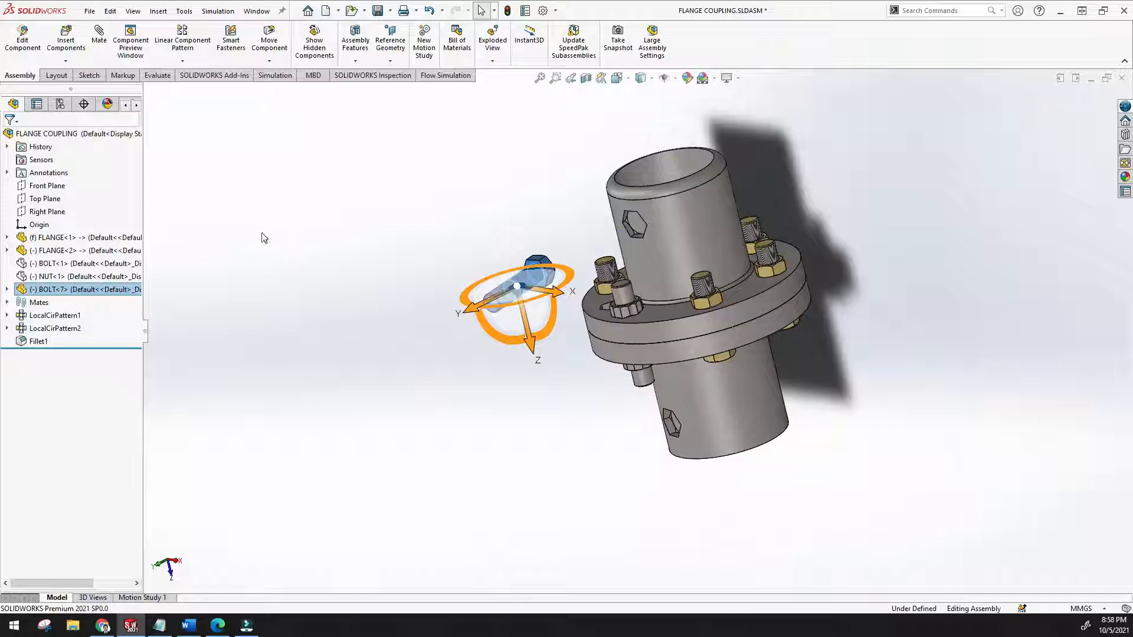
Examine the assembly History and the Cavity1 feature of FLANGE<1>, including its hexagonal recess on the lower tube
{"action": "left_click", "coordinate": [7, 146]}
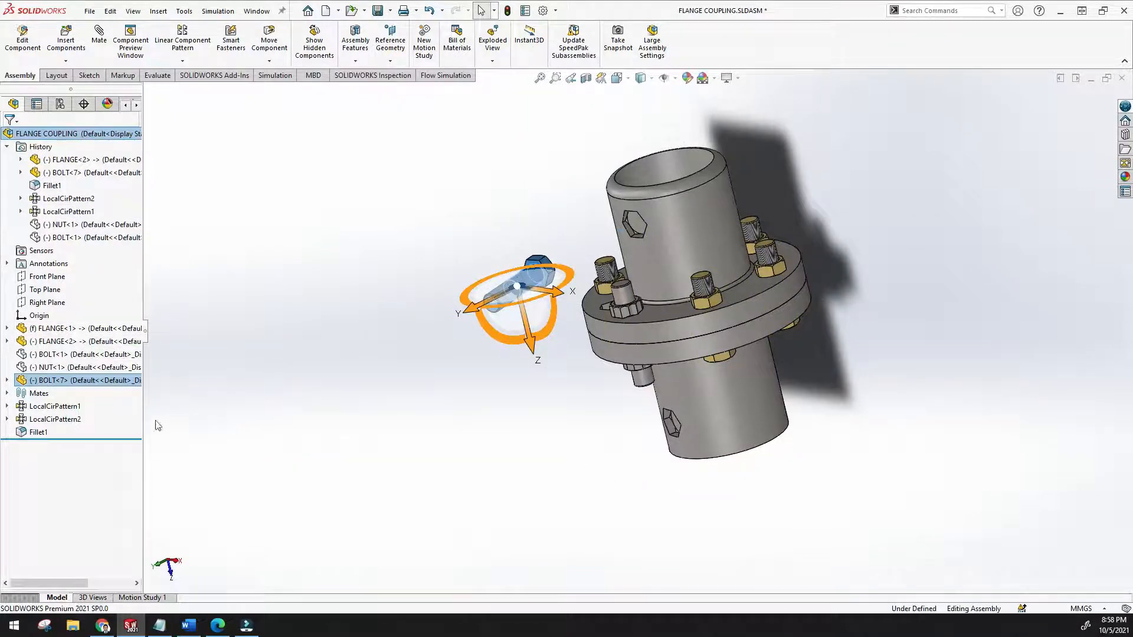
{"action": "left_click", "coordinate": [8, 329]}
{"action": "scroll", "coordinate": [83, 401], "scroll_direction": "down", "scroll_amount": 2}
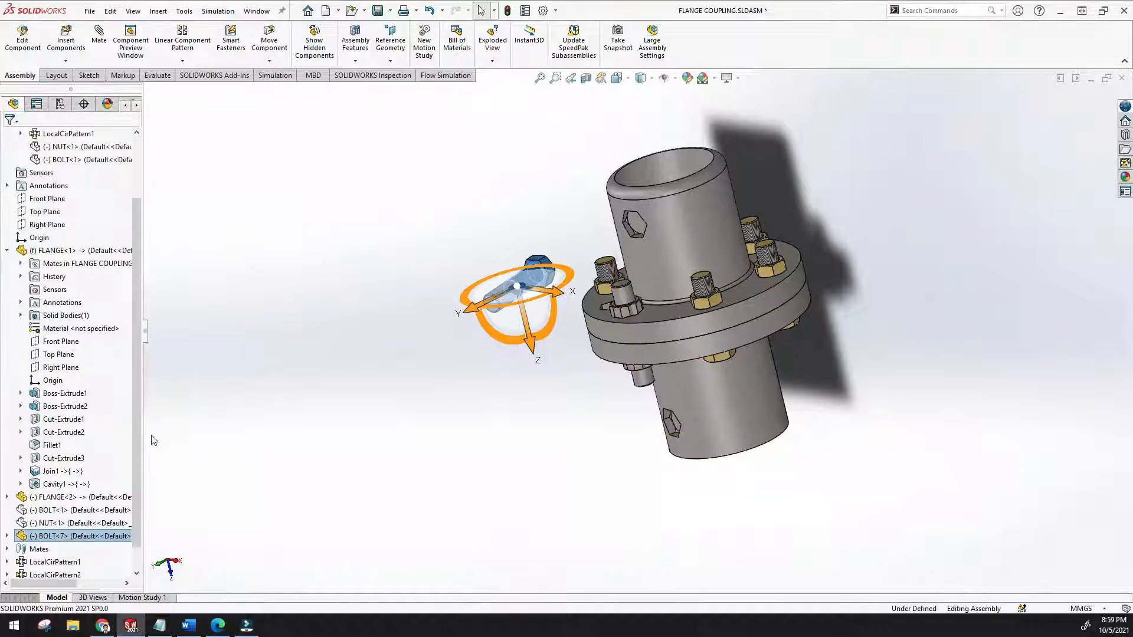
{"action": "left_click", "coordinate": [56, 484]}
{"action": "middle_click_drag", "start_coordinate": [430, 397], "coordinate": [545, 384]}
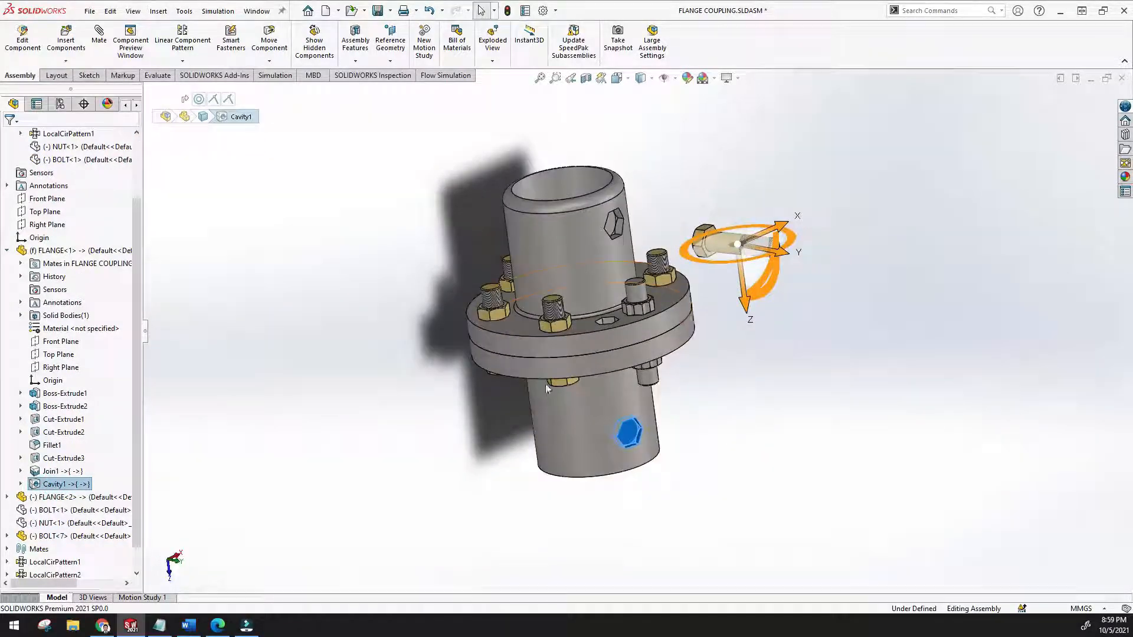
{"action": "scroll", "coordinate": [627, 335], "scroll_direction": "down", "scroll_amount": 2}
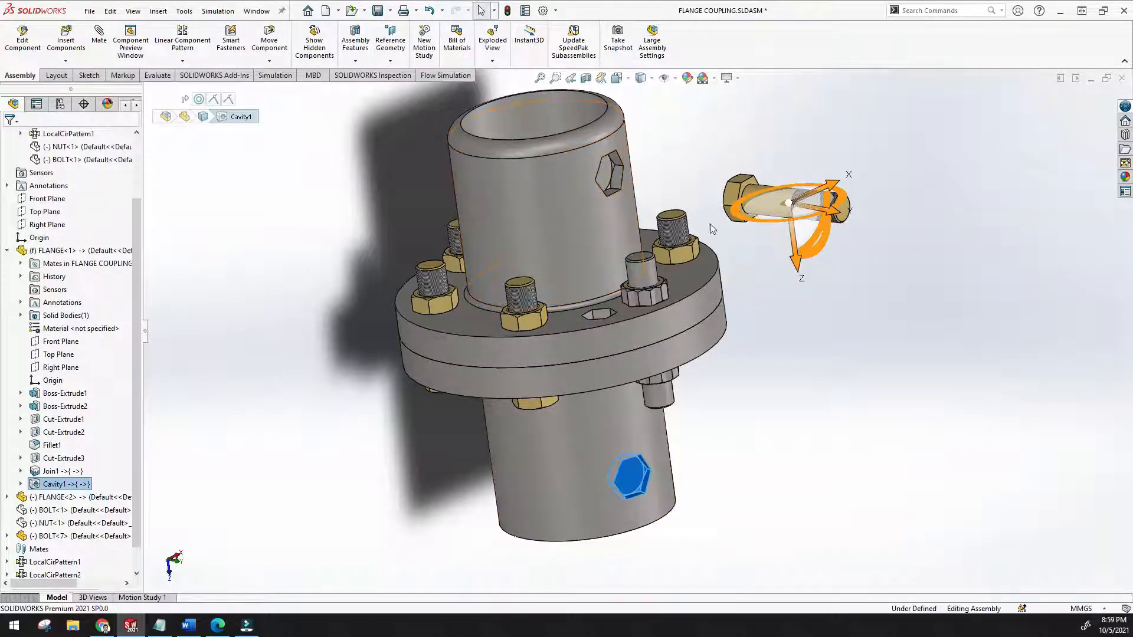
{"action": "middle_click_drag", "start_coordinate": [674, 202], "coordinate": [595, 242]}
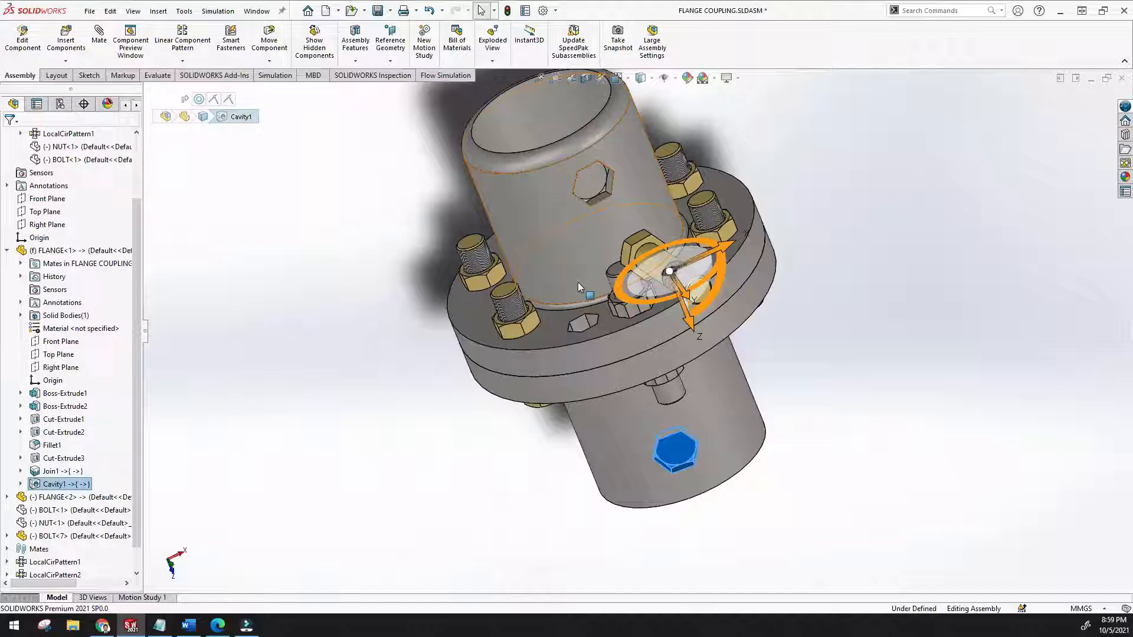